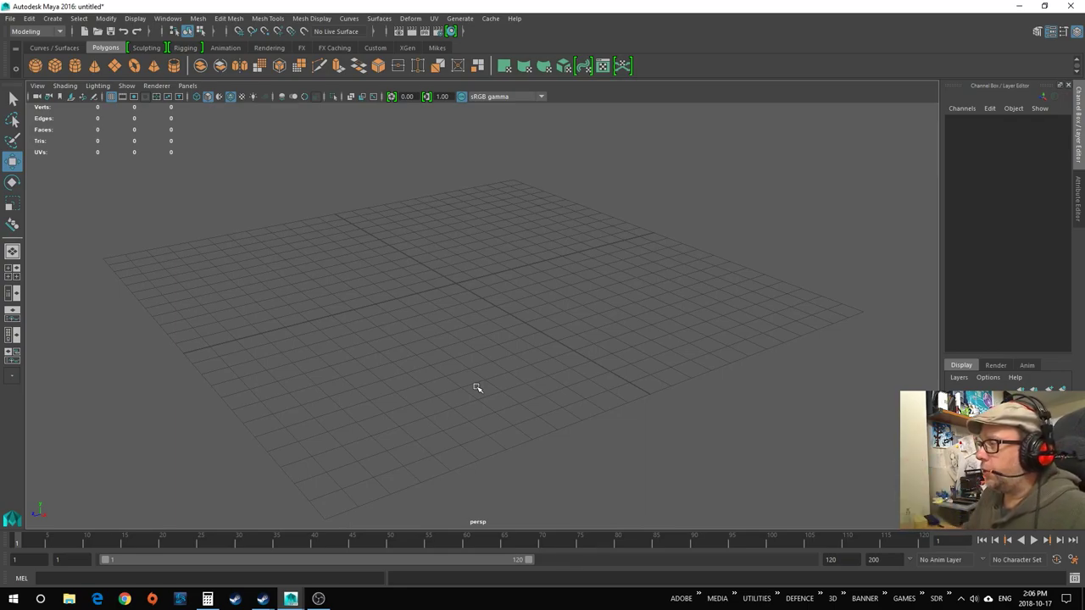
Create a polygon cylinder at the origin with a radius of 0.75 and a height of 5.
left_click_drag(472, 383, 483, 392, "alt")
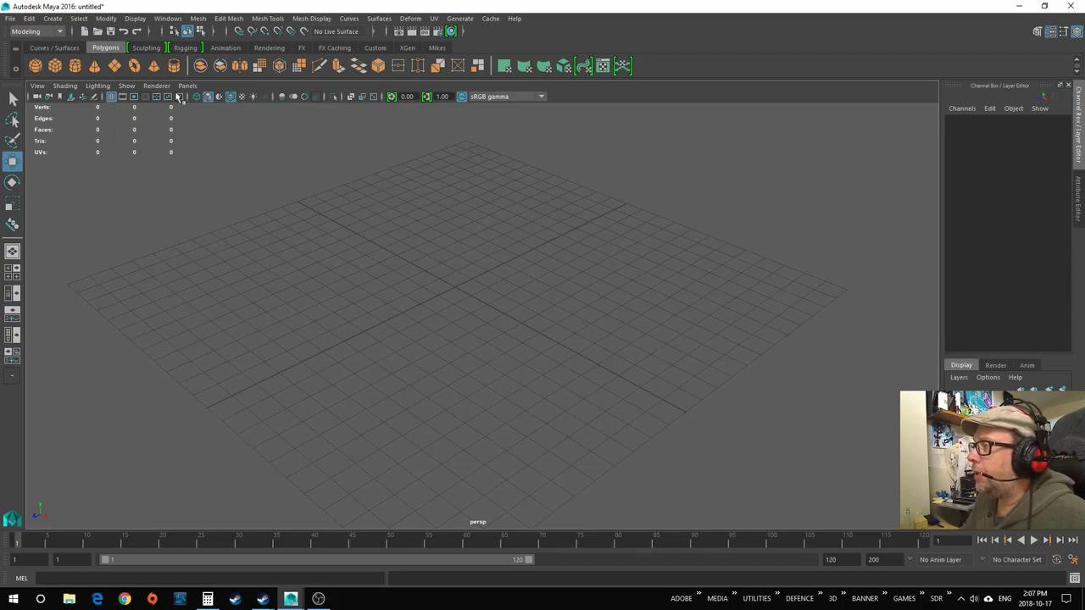
mouse_move(411, 368)
left_mouse_down("alt")
mouse_move(415, 347)
mouse_move(404, 358)
left_mouse_up("alt")
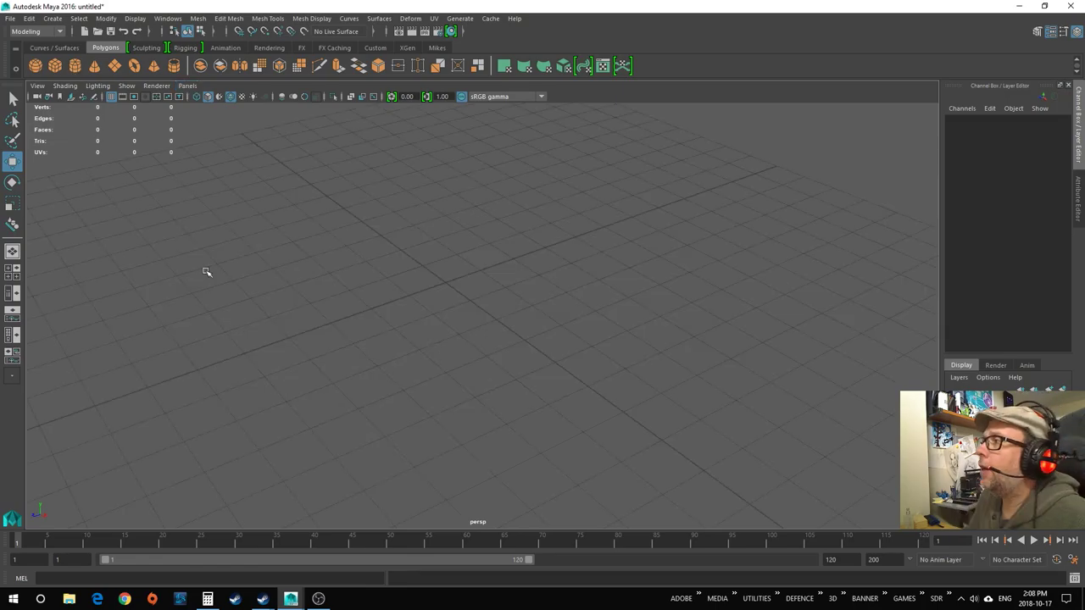
left_click(75, 65)
left_click_drag(540, 330, 543, 343, "alt")
double_click(1043, 255)
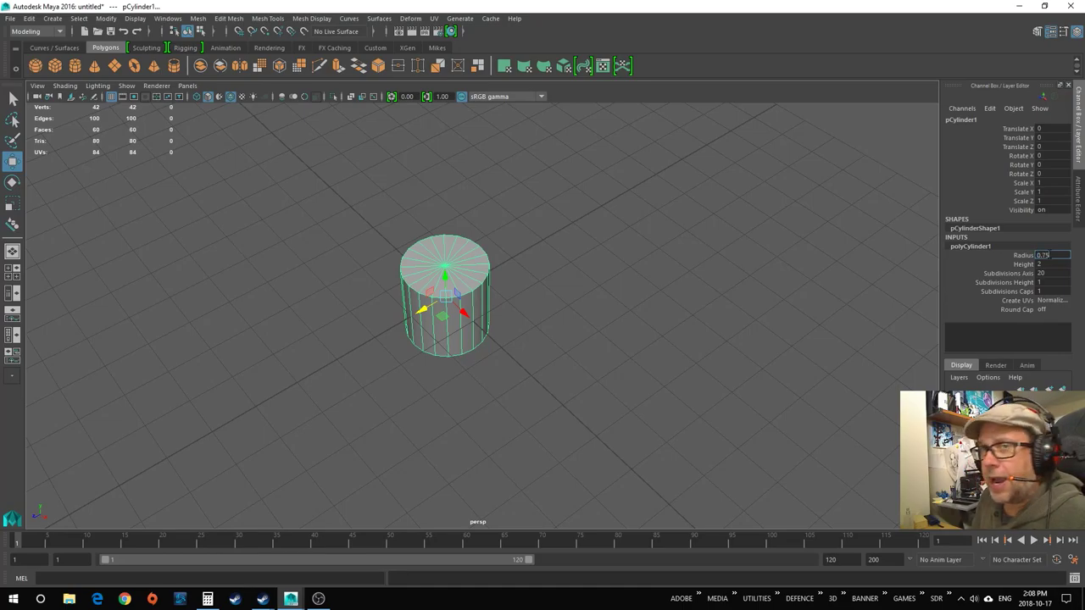
type("0.75")
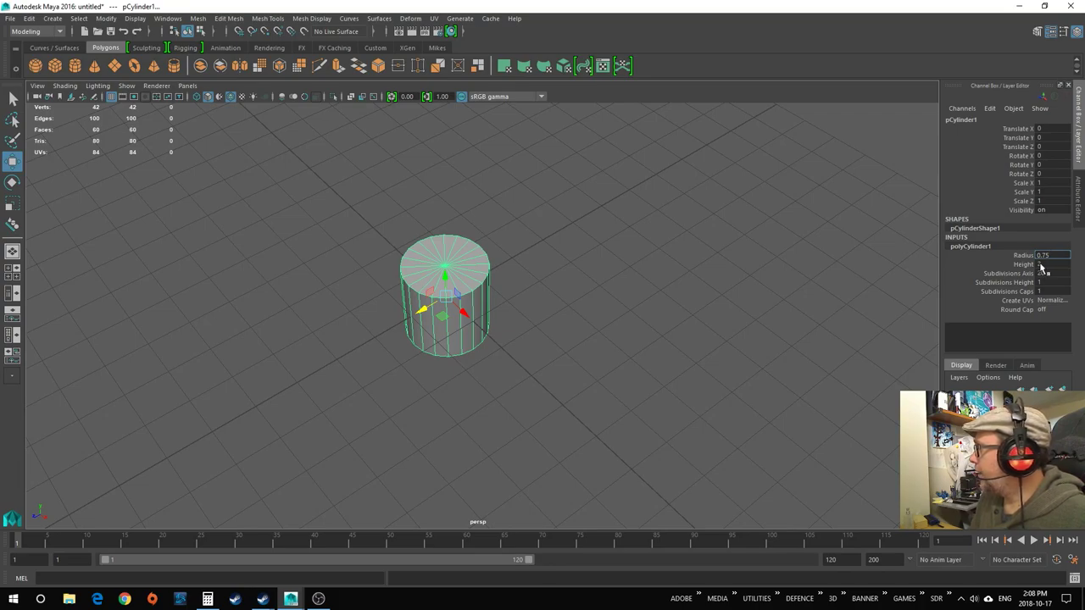
key("Tab")
type("5")
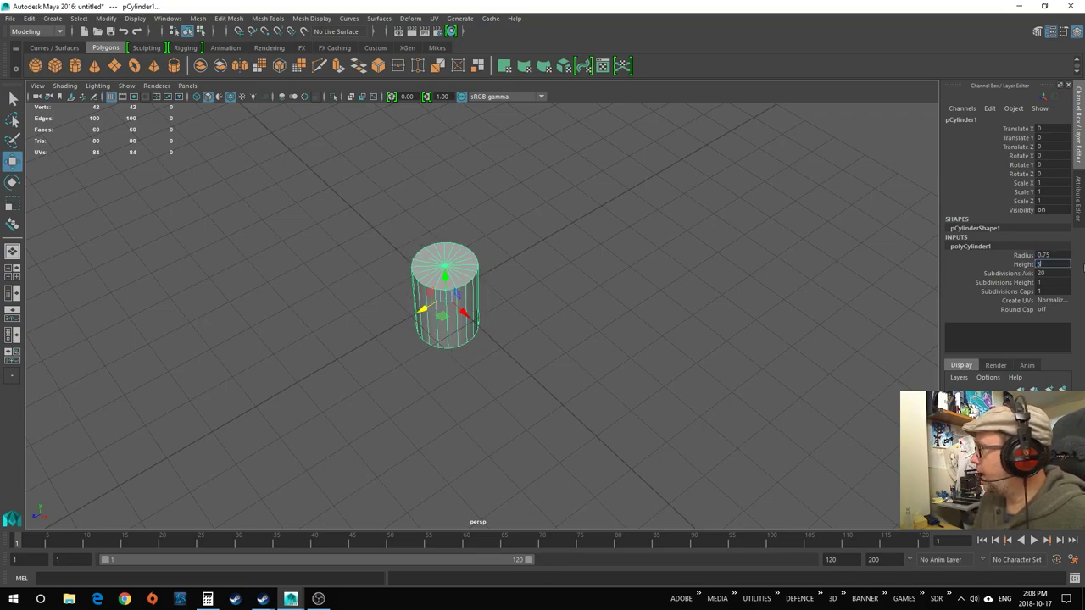
key("Return")
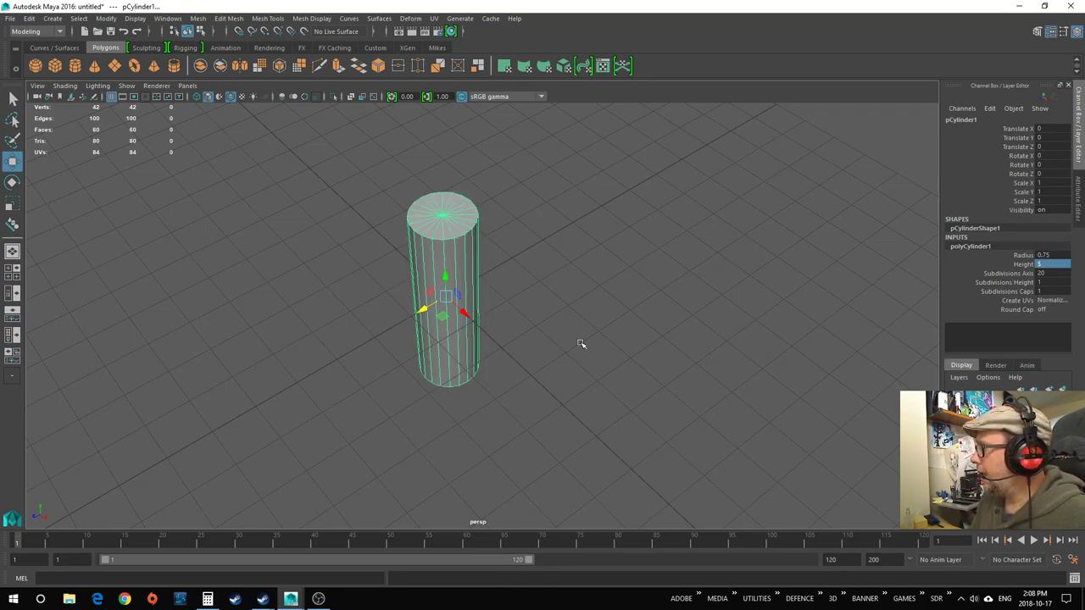
Set the cylinder's cap subdivisions to 2.
left_click(570, 340)
left_click(454, 323)
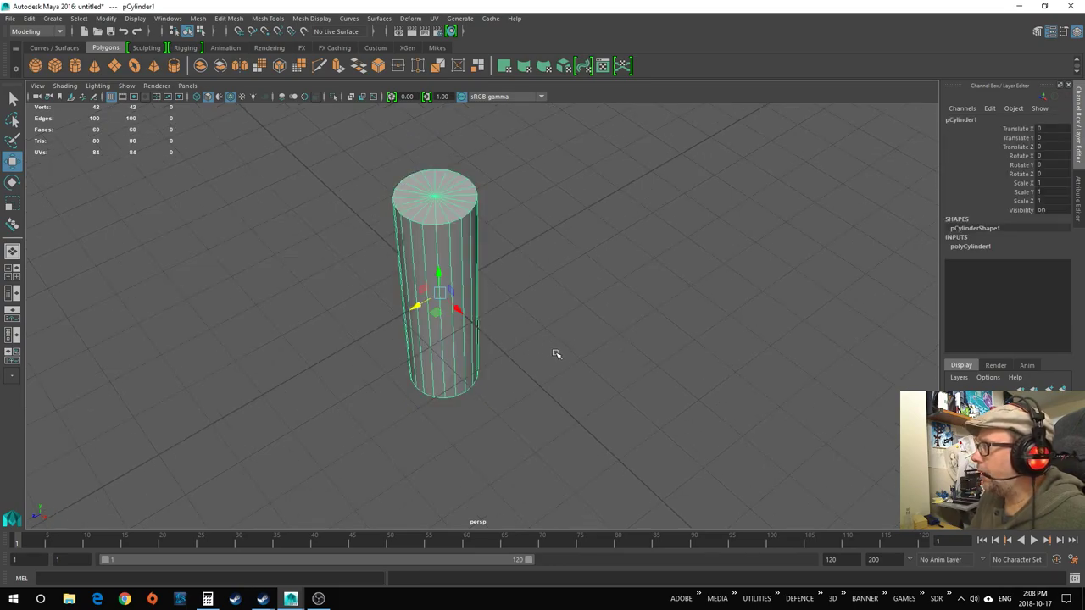
left_click_drag(554, 354, 549, 365, "alt")
right_click_drag(433, 171, 431, 235, "alt")
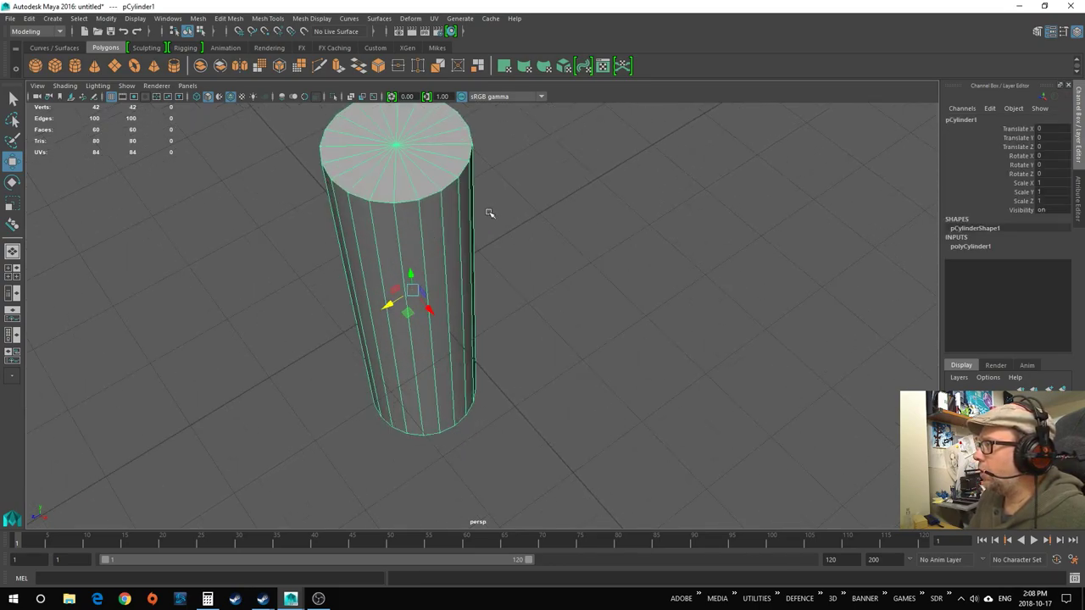
middle_click_drag(487, 215, 531, 292, "alt")
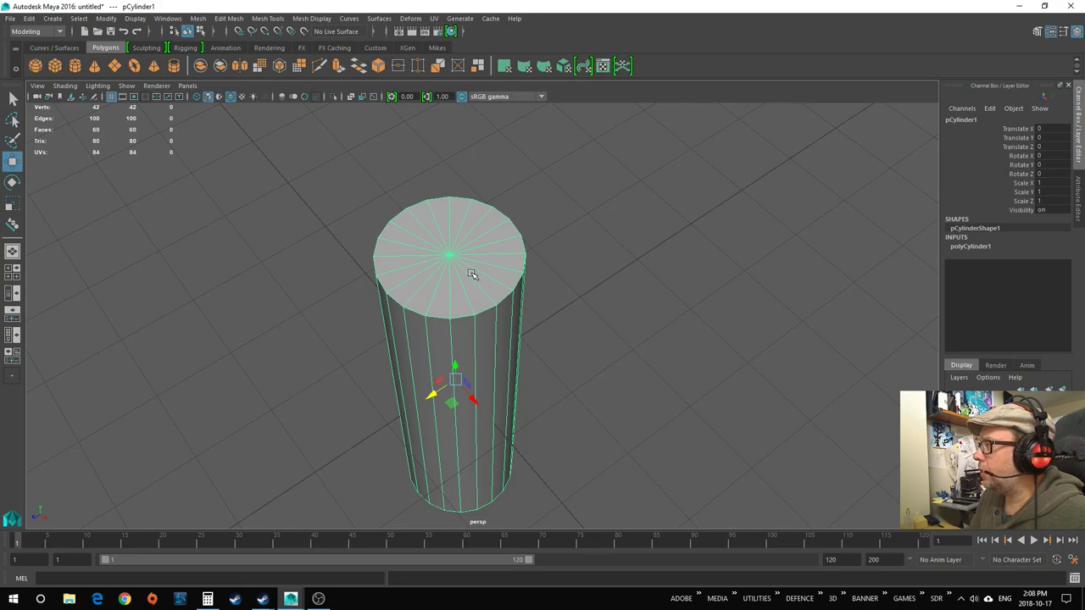
left_click(969, 247)
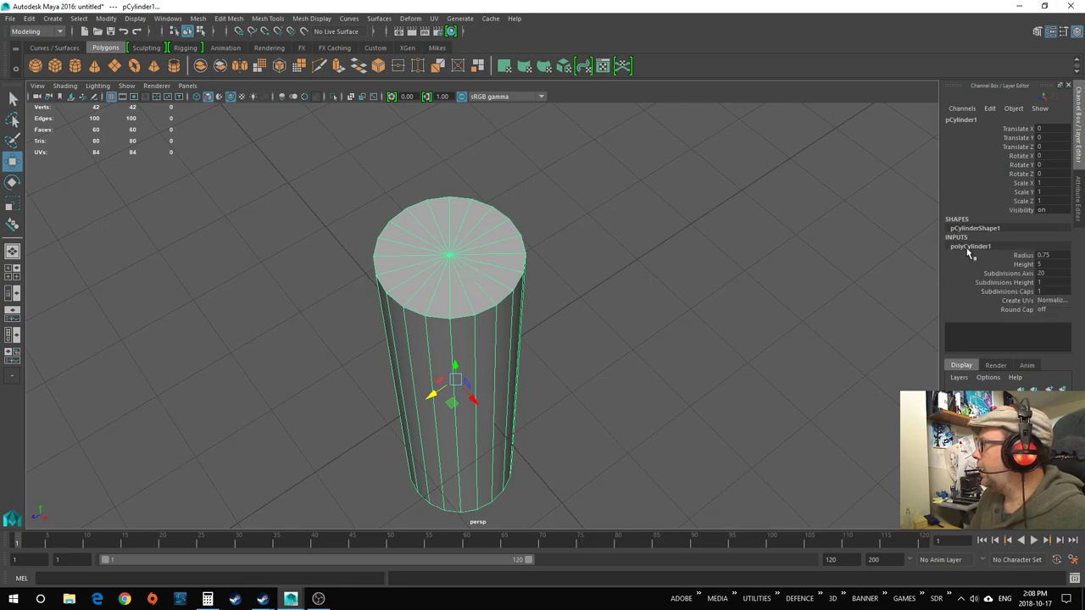
left_click(1005, 291)
middle_click_drag(683, 342, 688, 342)
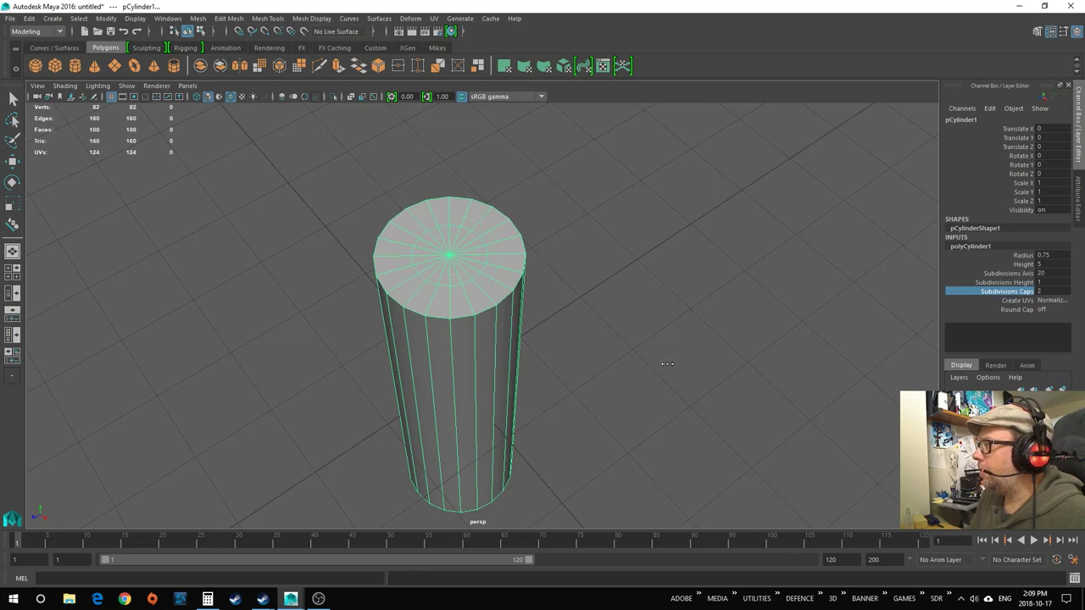
middle_click_drag(672, 364, 669, 364)
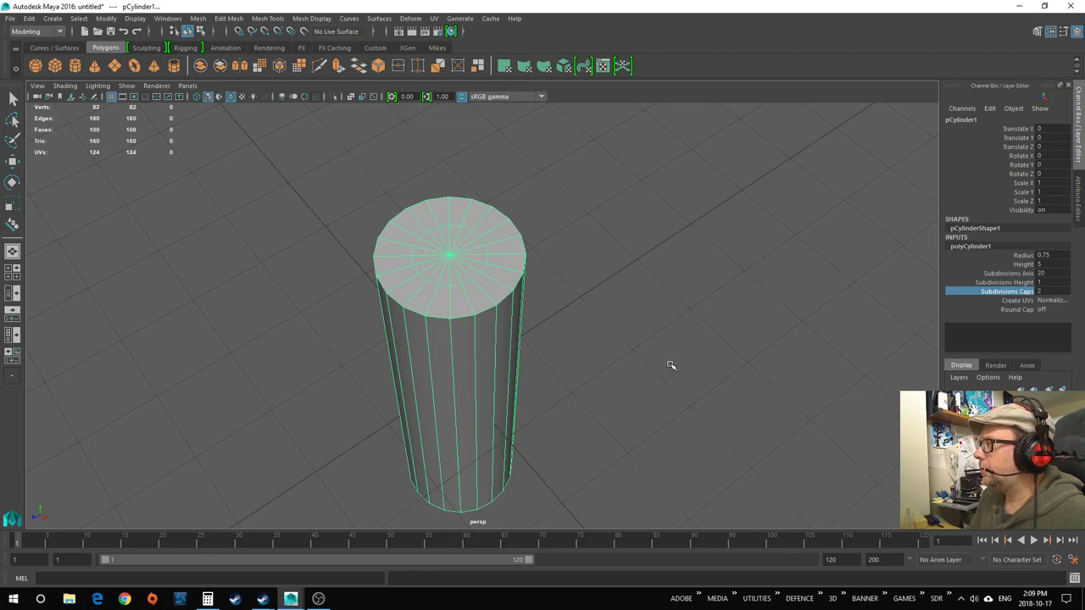
Select all the side faces around the cylinder, extrude them outward to thicken it, and clear the selection.
scroll(643, 389, "down", 3)
left_click_drag(638, 406, 645, 384, "alt")
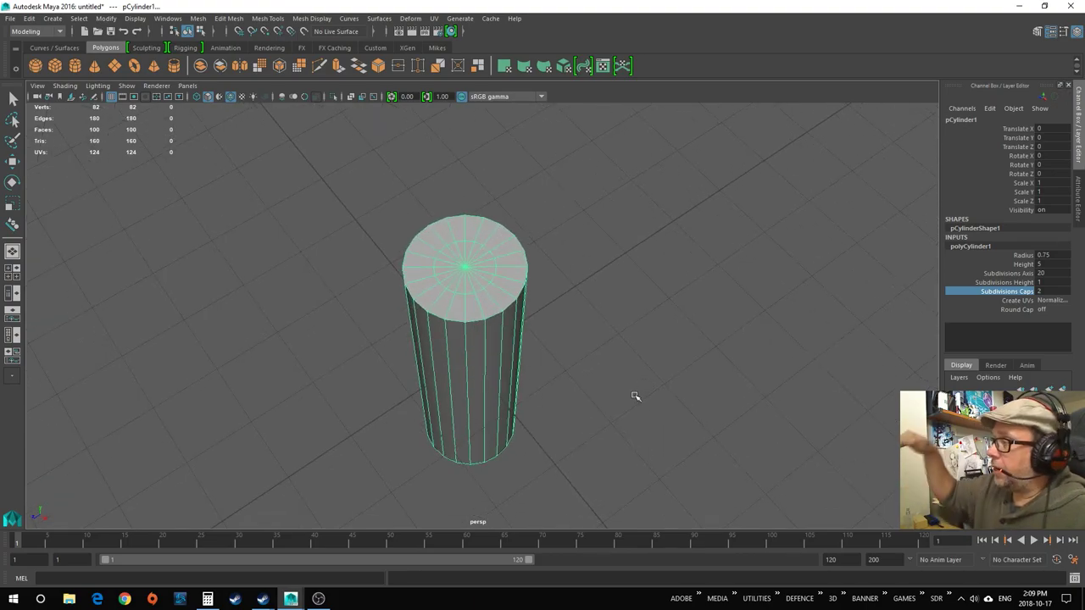
left_click_drag(673, 412, 630, 382, "alt")
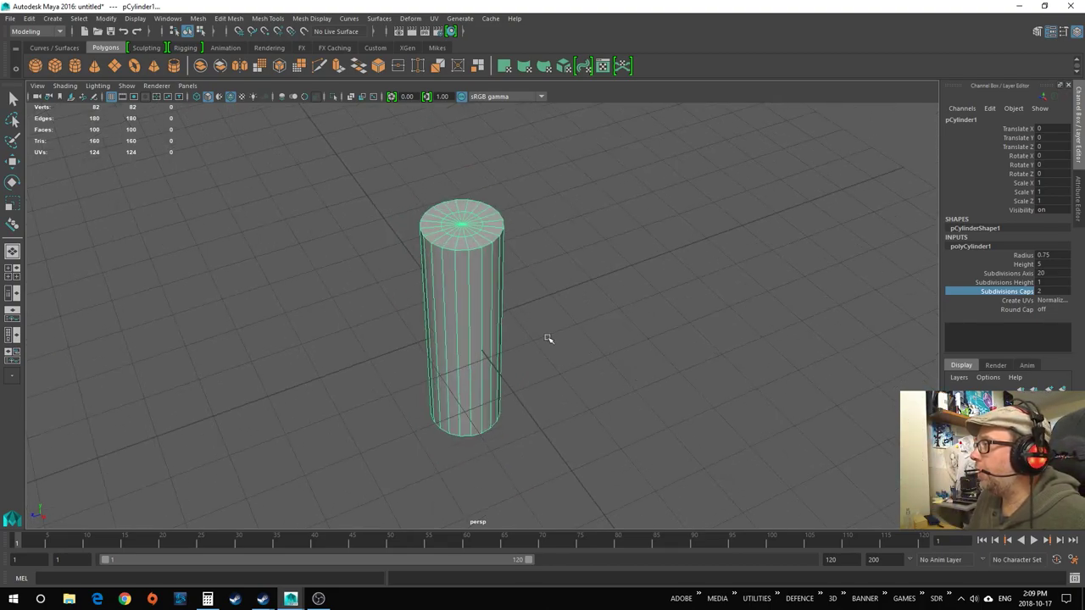
scroll(569, 329, "up", 5)
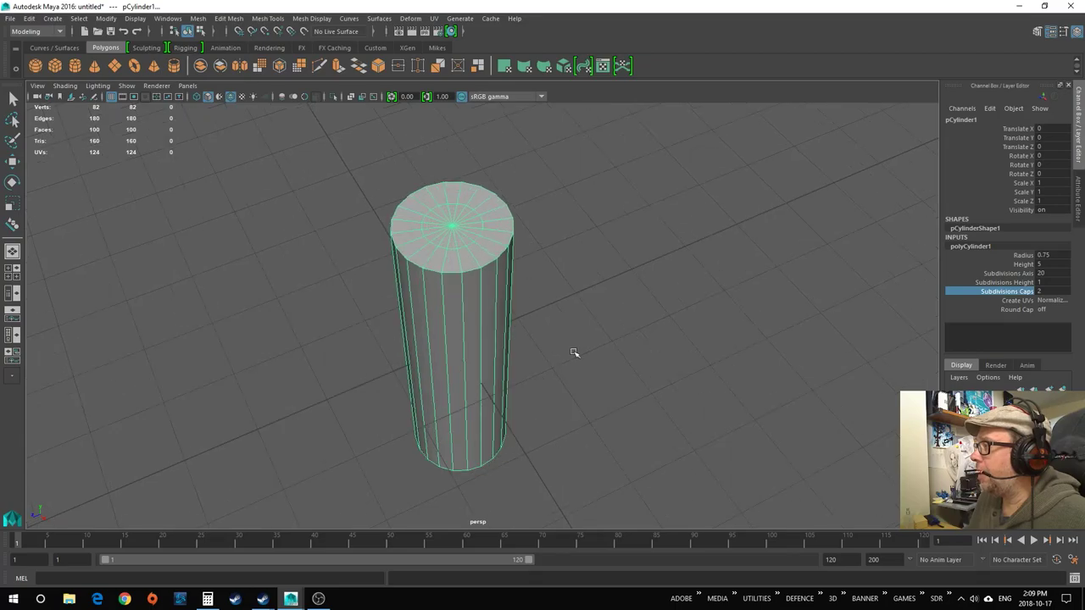
right_click_drag(458, 283, 458, 314)
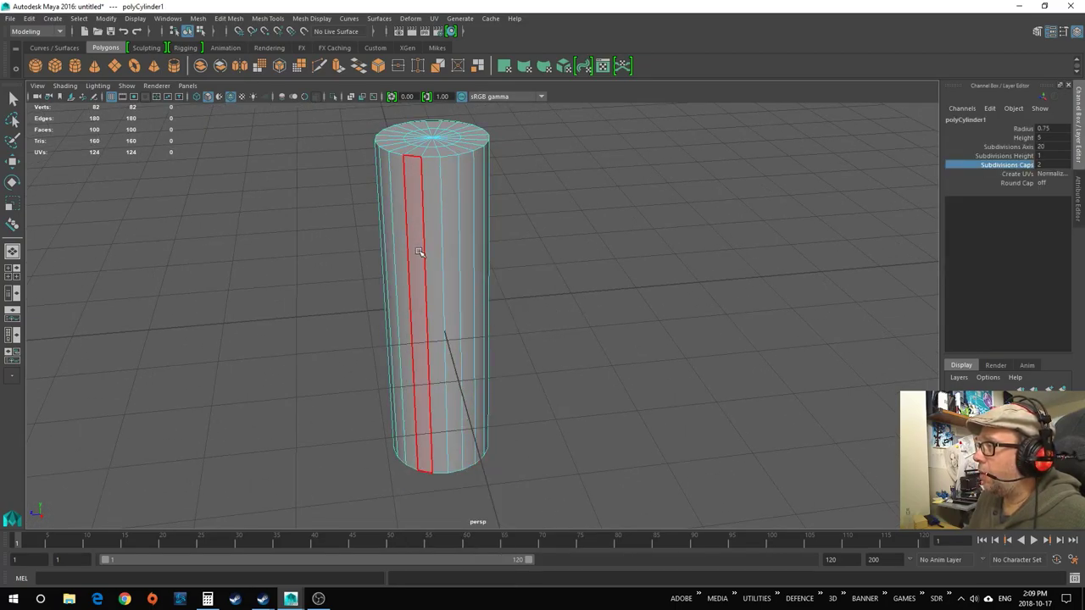
left_click_drag(639, 327, 290, 259)
key("w")
left_click_drag(435, 394, 493, 394, "alt")
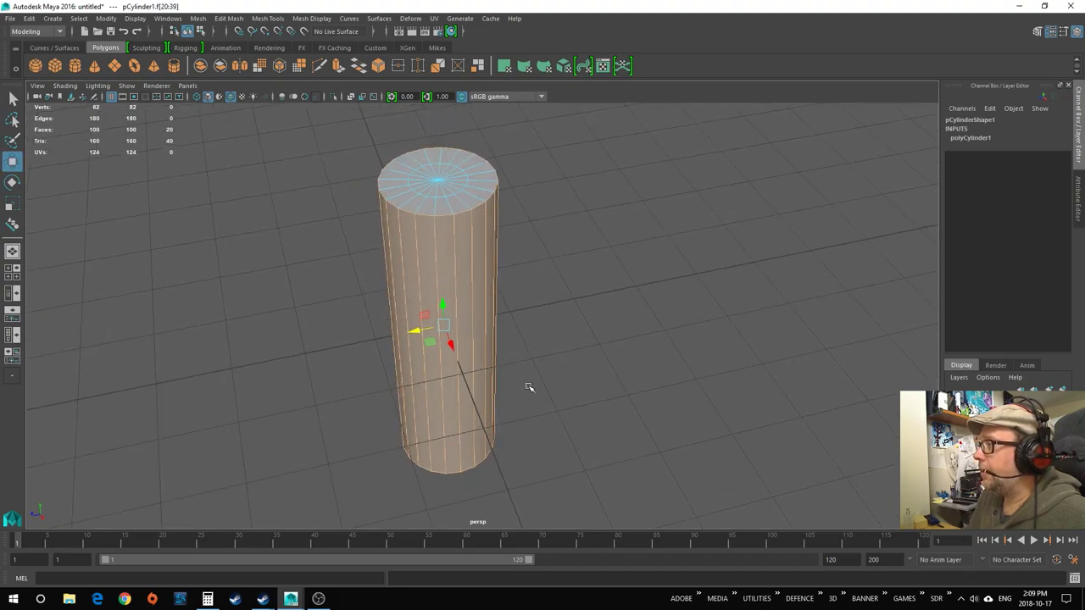
left_click(337, 65)
left_click_drag(388, 368, 607, 427, "alt")
mouse_move(554, 348)
left_mouse_down()
mouse_move(585, 355)
mouse_move(562, 353)
mouse_move(574, 353)
left_mouse_up()
left_click_drag(639, 435, 563, 343, "alt")
left_click(628, 343)
Try selecting faces in the middle ring of the cylinder's top cap, and return to object mode.
left_click(462, 216)
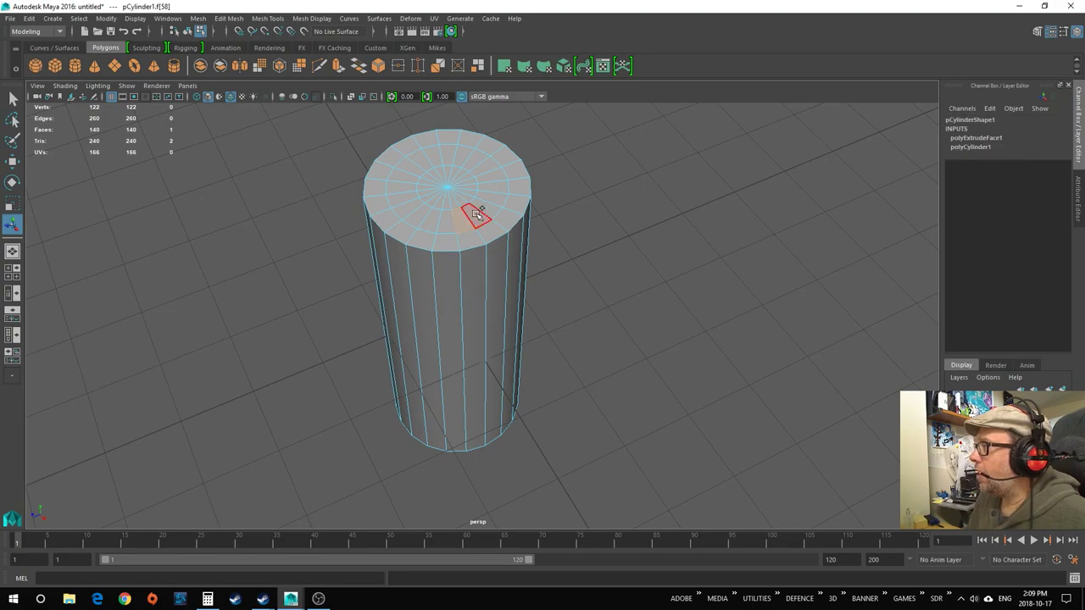
left_click(630, 267)
left_click(462, 219)
right_click_drag(474, 217, 528, 200)
left_click(517, 216)
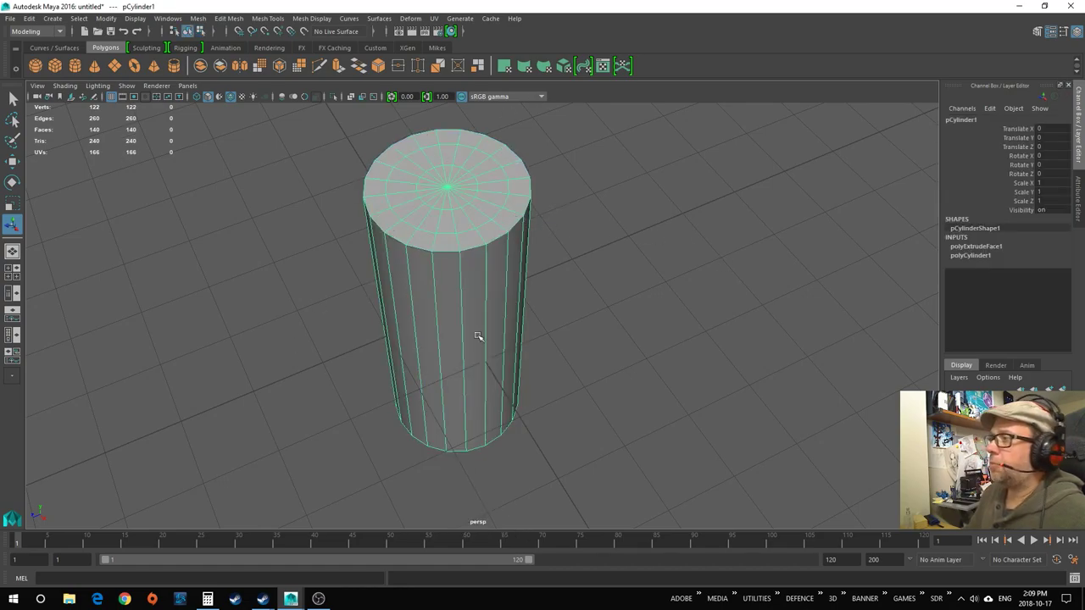
Switch the cylinder to face selection mode.
right_click(472, 228)
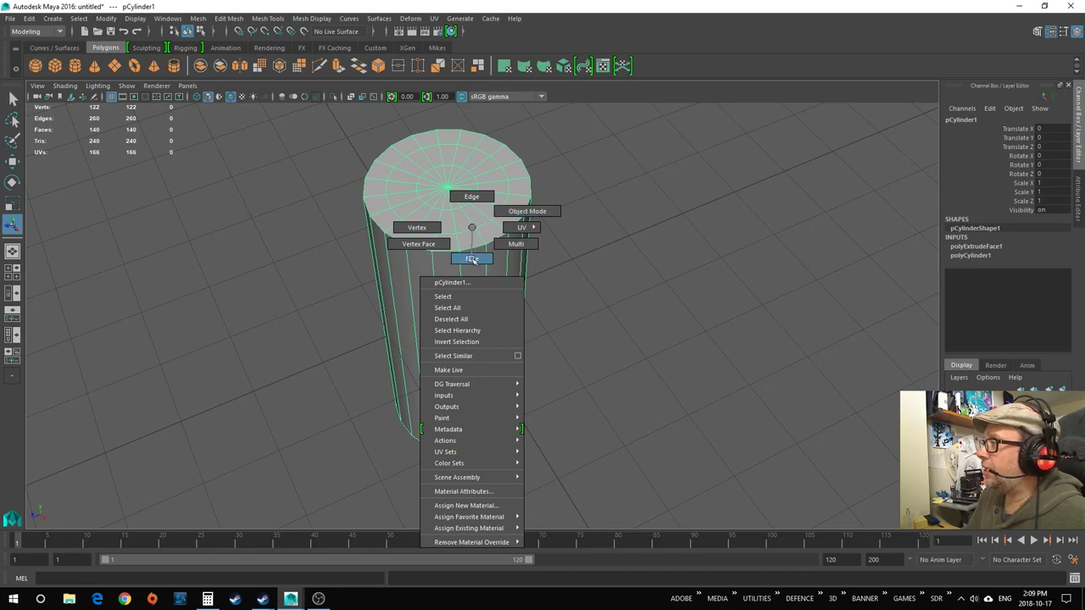
left_click(472, 259)
left_click(470, 230)
Try pulling a single side face out of the cylinder, and undo the move.
left_click(473, 302)
left_click(448, 308)
left_click(406, 311)
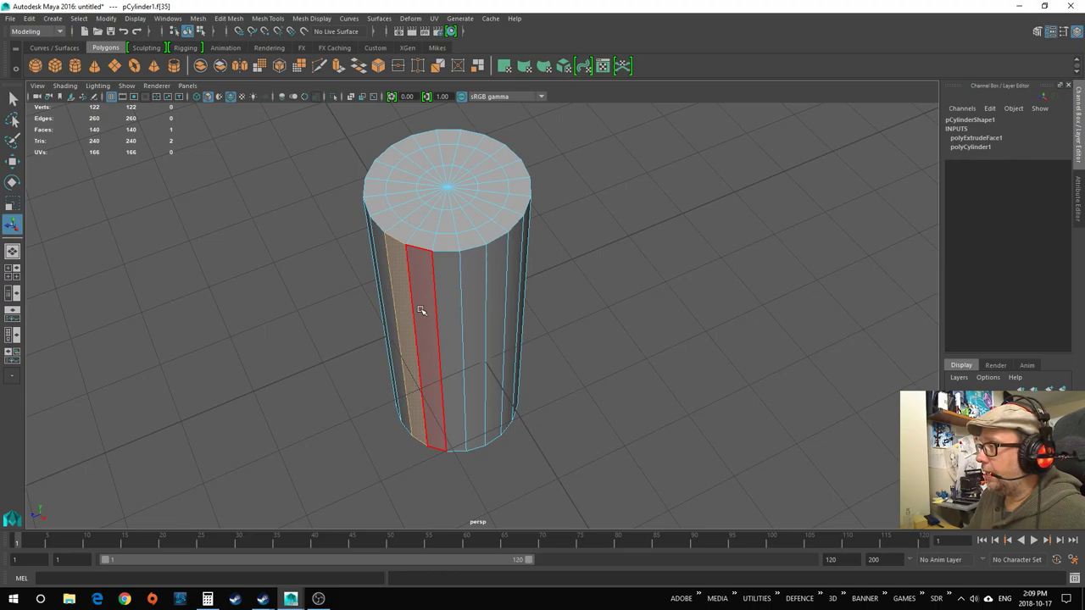
key("w")
left_click_drag(389, 366, 335, 380)
key("ctrl+z")
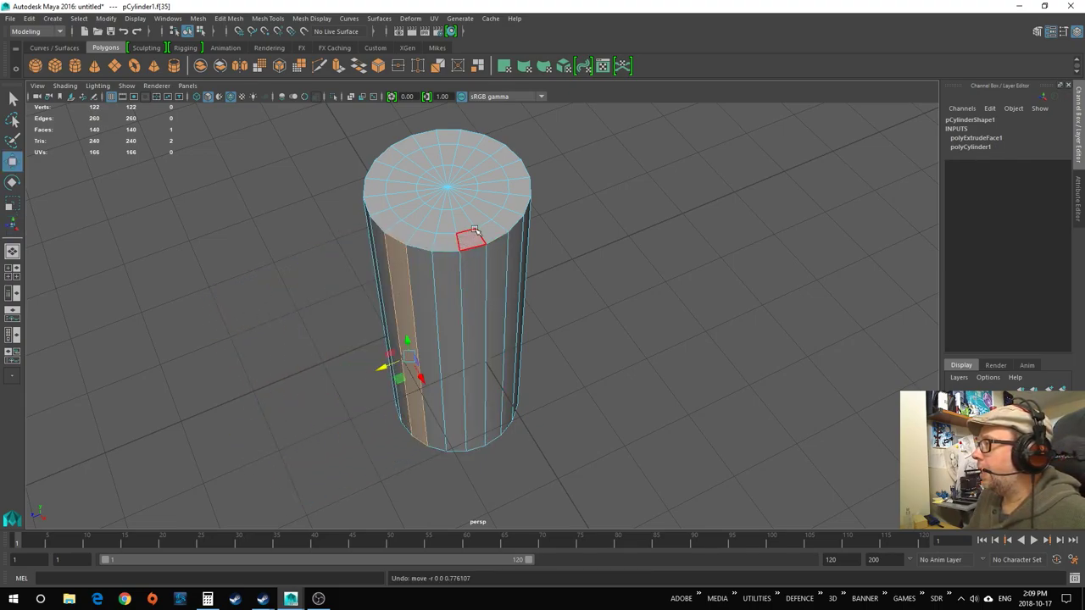
Select the complete loop of faces forming the middle ring of the cylinder's top cap.
left_click(477, 235)
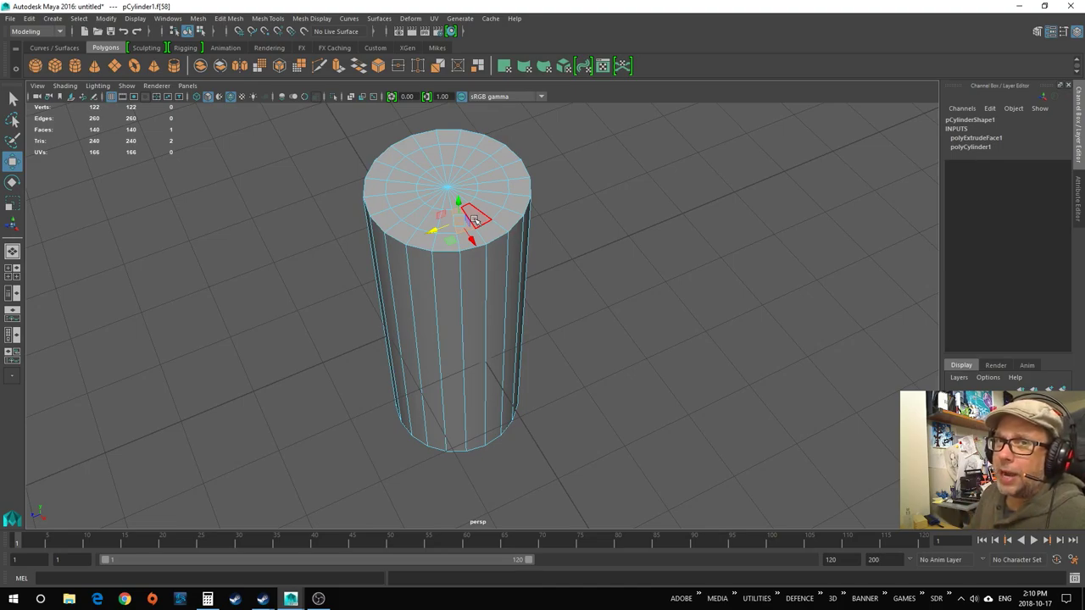
left_click(477, 219, "shift")
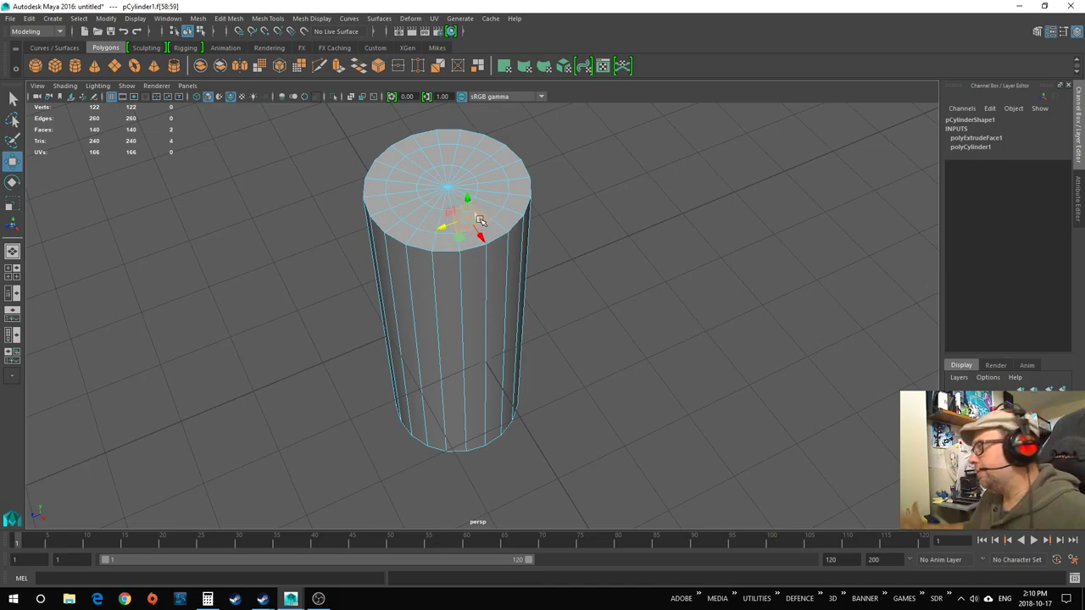
scroll(523, 245, "up", 3)
scroll(522, 245, "down", 2)
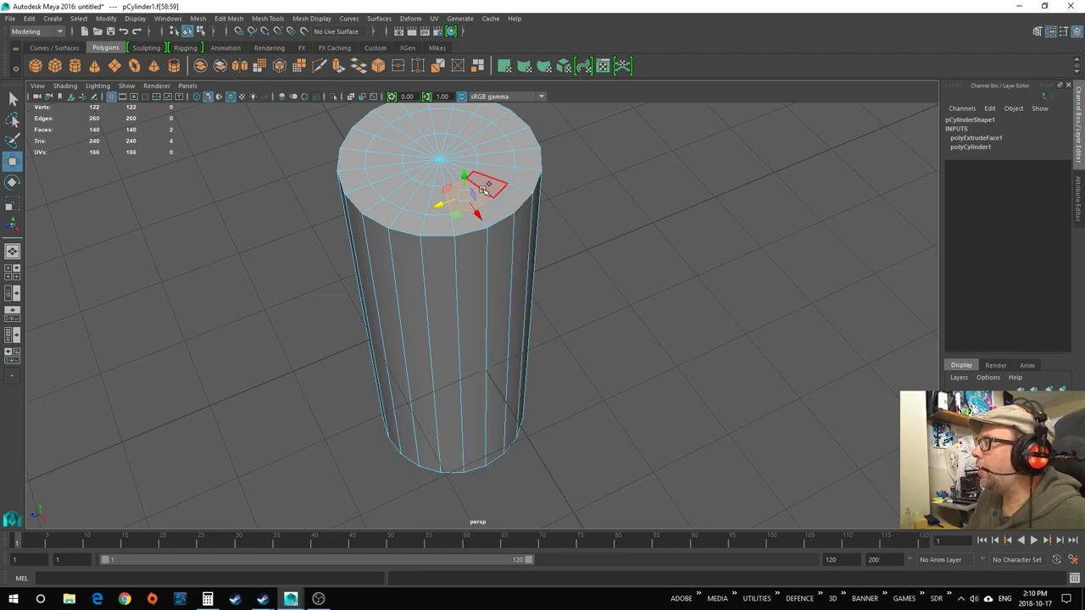
left_click(647, 213)
left_click(485, 184)
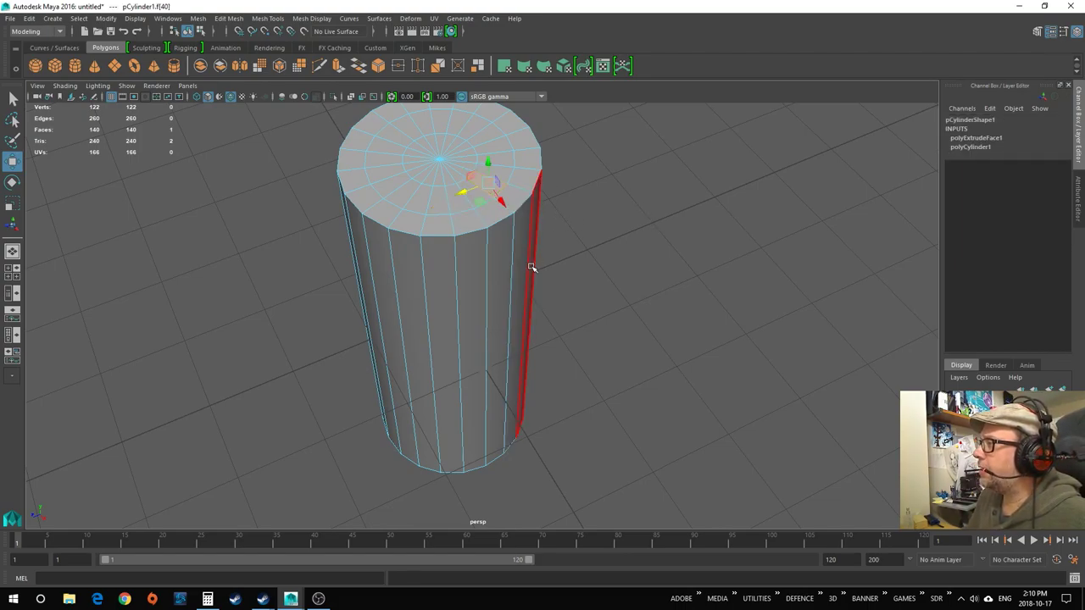
double_click(469, 189, "shift")
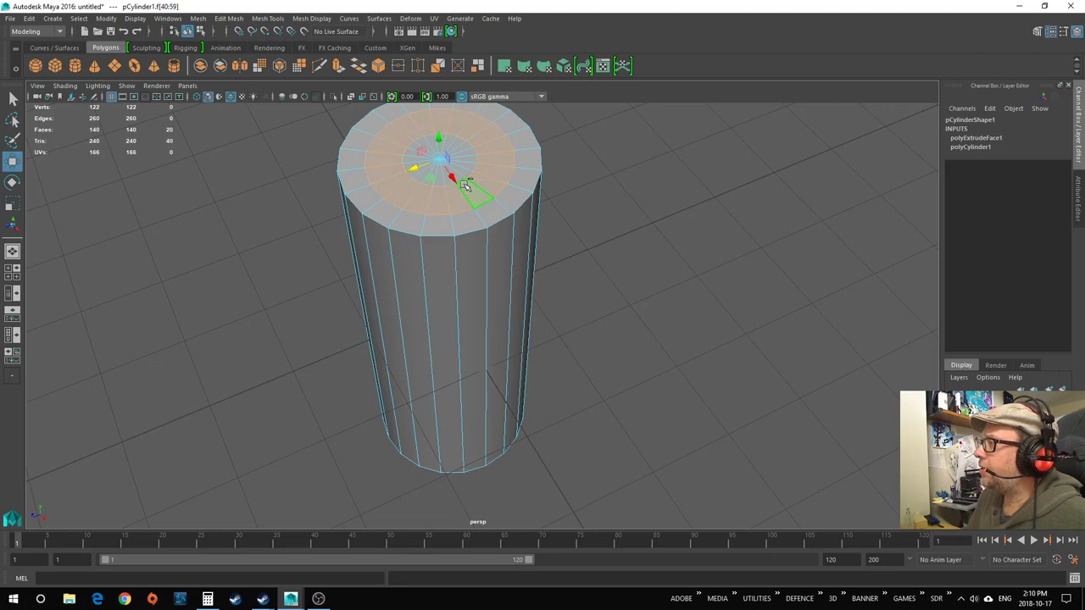
middle_click_drag(600, 227, 601, 259, "alt")
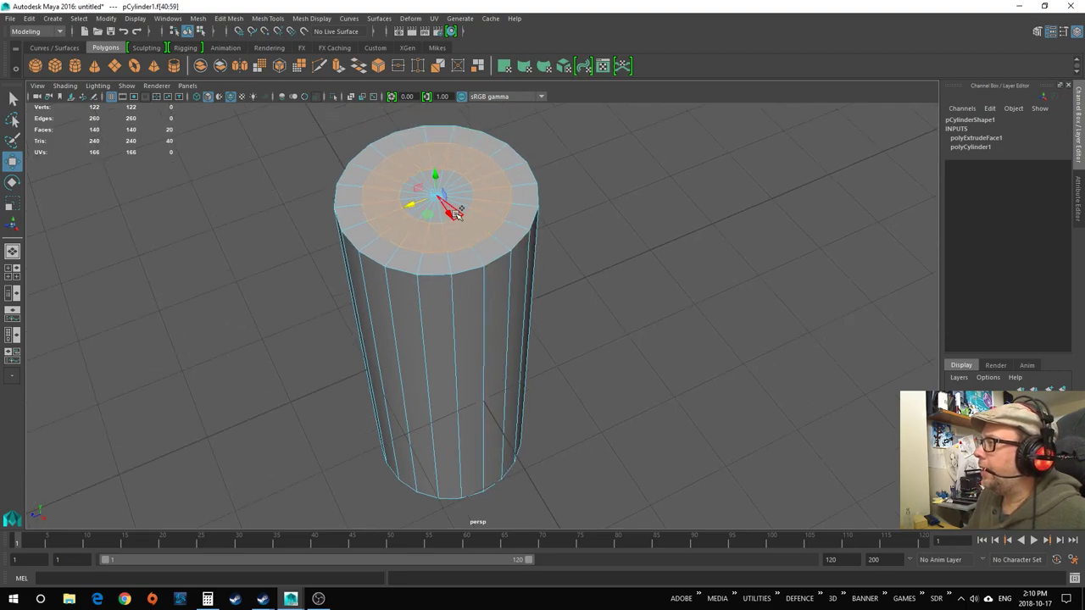
Add the first triangular faces at the centre of the top cap to the selected ring.
scroll(458, 201, "up", 5)
left_click_drag(473, 233, 507, 351, "alt")
left_click(491, 312, "shift")
left_click(499, 291, "shift")
Try adding the central triangular faces to the selection all at once as a loop, and undo the extra selection.
double_click(499, 291, "shift")
key("ctrl+z")
double_click(494, 273, "shift")
key("ctrl+z")
key("shift+z")
key("ctrl+z")
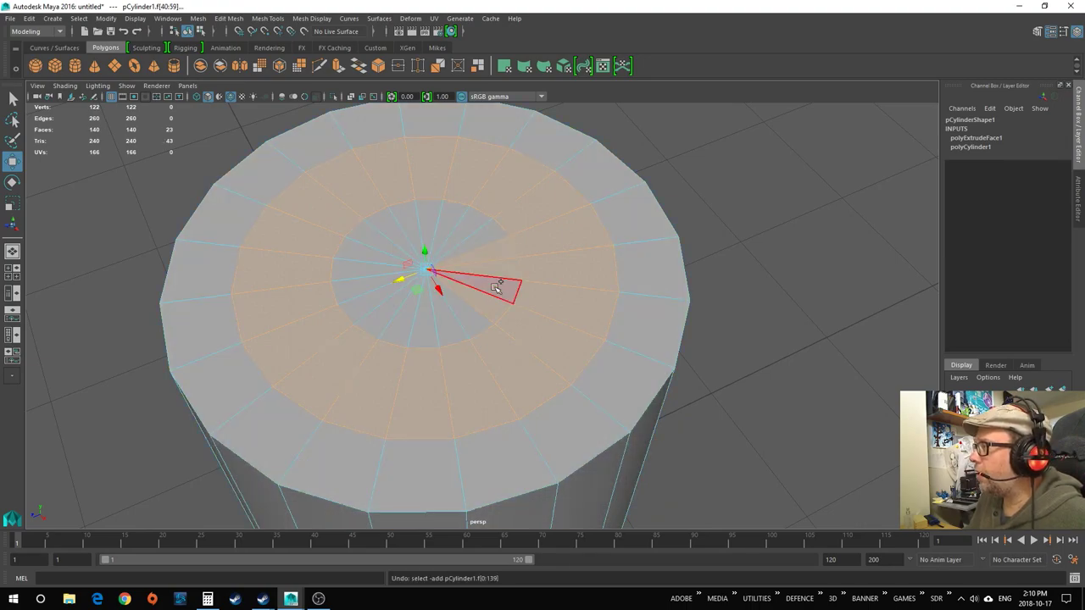
Add the remaining triangular faces at the centre of the top cap to the selection.
left_click(462, 233, "shift")
left_click(452, 224, "shift")
left_click(432, 220, "shift")
left_click(410, 222, "shift")
left_click(392, 229, "shift")
mouse_move(370, 245)
left_mouse_down("shift")
mouse_move(373, 312)
mouse_move(454, 331)
left_mouse_up("shift")
left_click(453, 331, "shift")
left_click(472, 324, "shift")
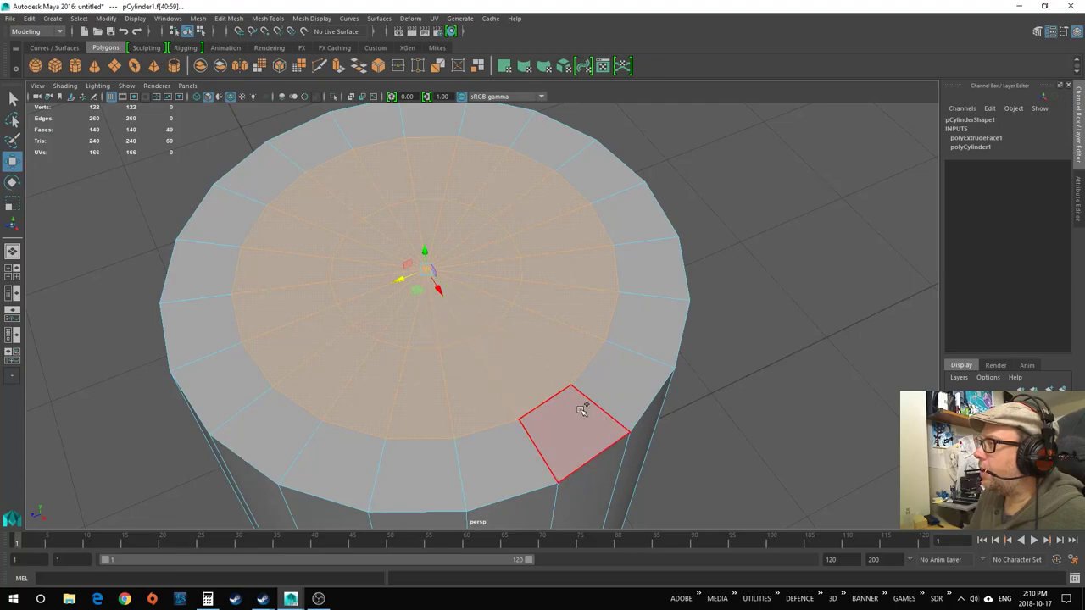
Extrude the selected inner top-cap faces about 1.8 units straight down along the world Y axis to hollow the cylinder.
scroll(583, 411, "down", 5)
left_click_drag(601, 430, 492, 356, "alt")
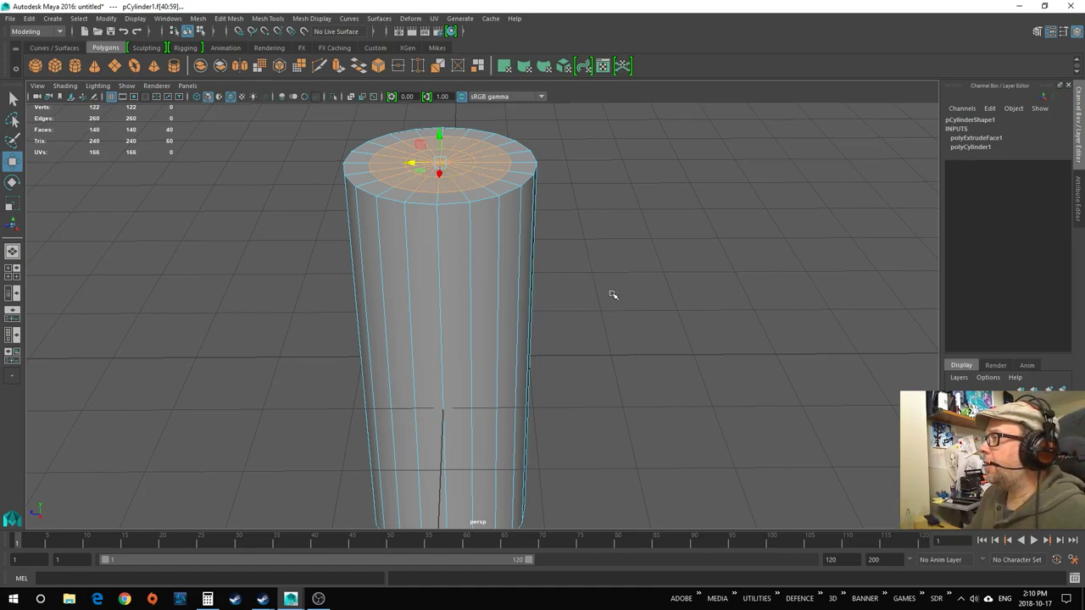
scroll(613, 295, "down", 3)
mouse_move(589, 314)
left_mouse_down("alt")
mouse_move(576, 297)
mouse_move(589, 331)
left_mouse_up("alt")
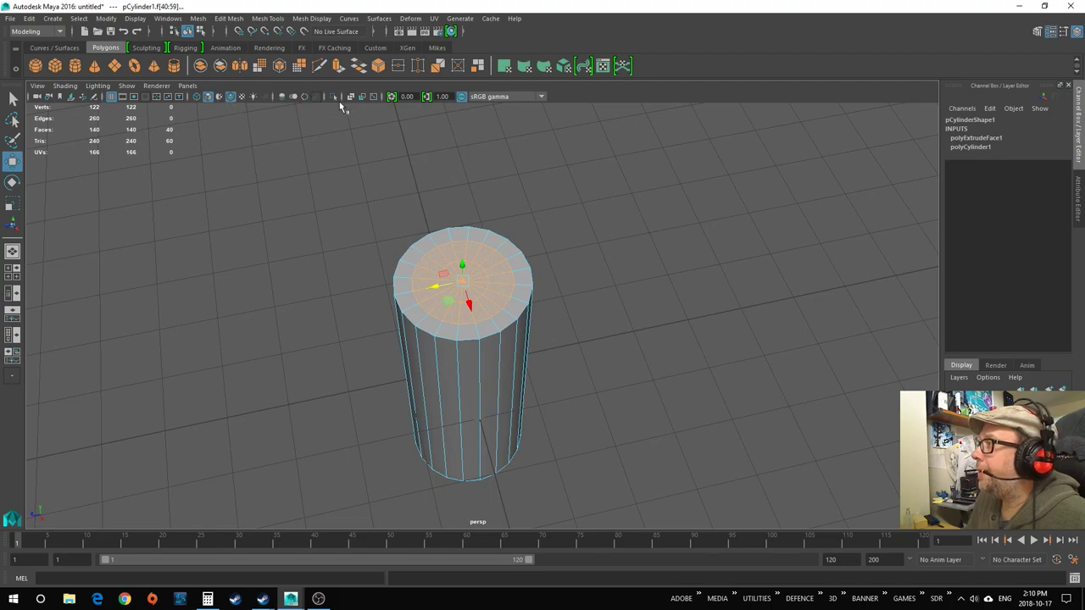
left_click(337, 66)
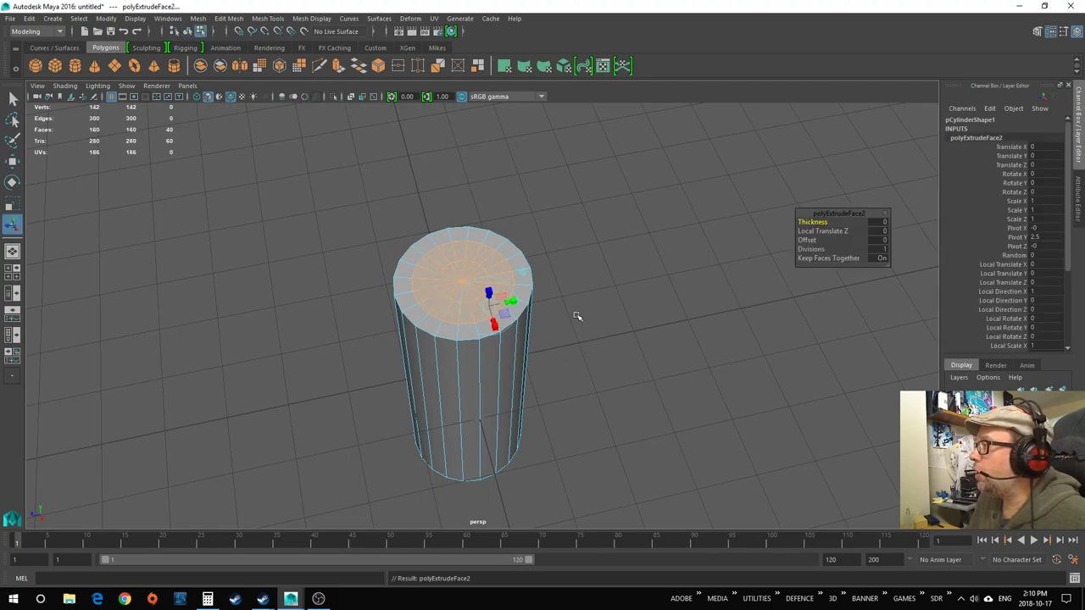
scroll(579, 305, "up", 3)
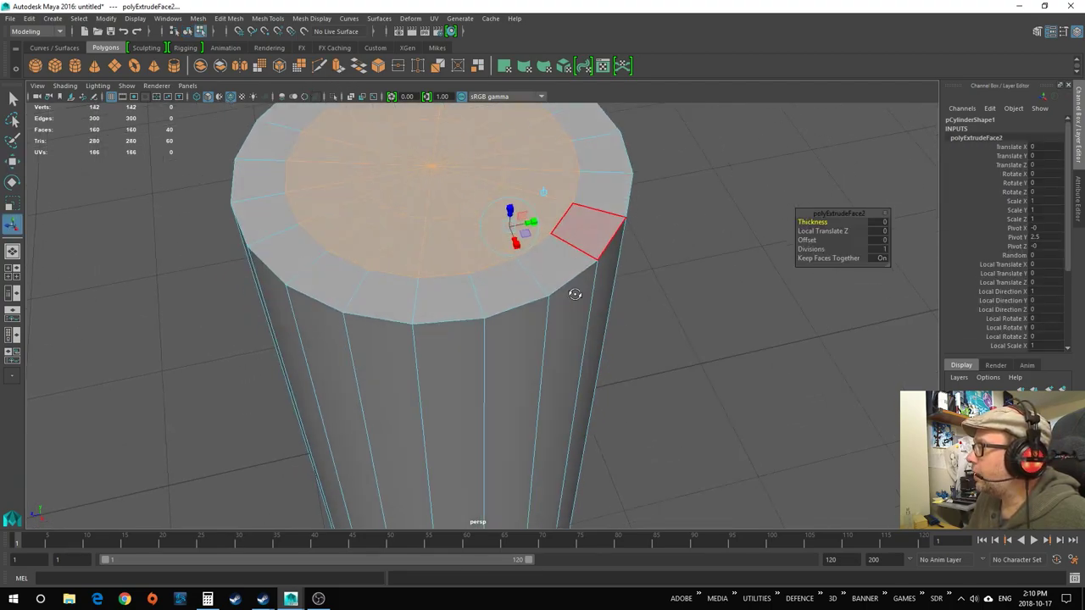
left_click(543, 194)
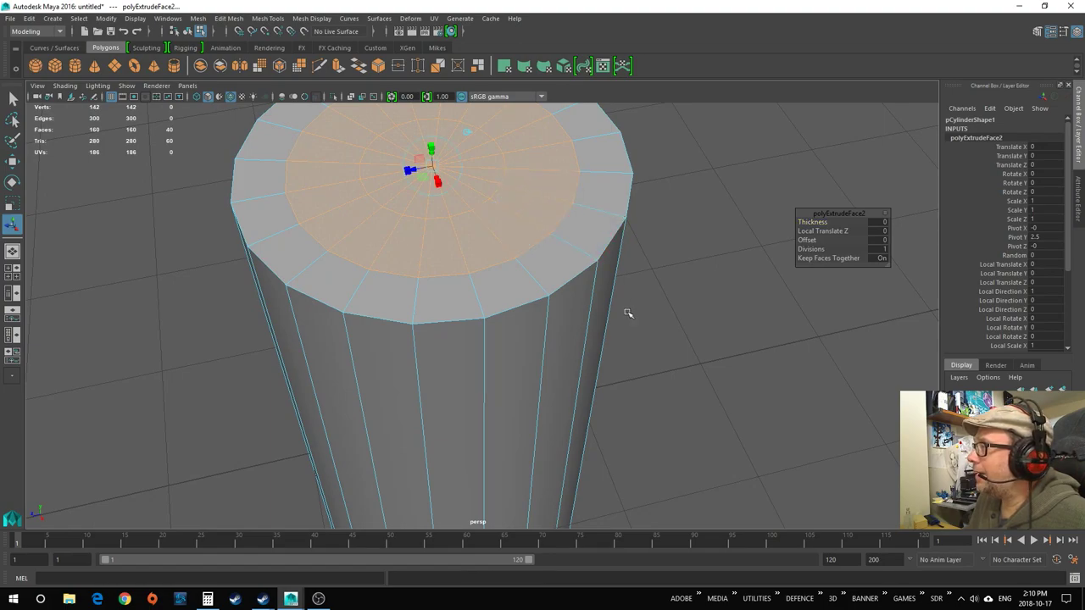
left_click_drag(627, 313, 635, 357, "alt")
left_click_drag(429, 222, 465, 414)
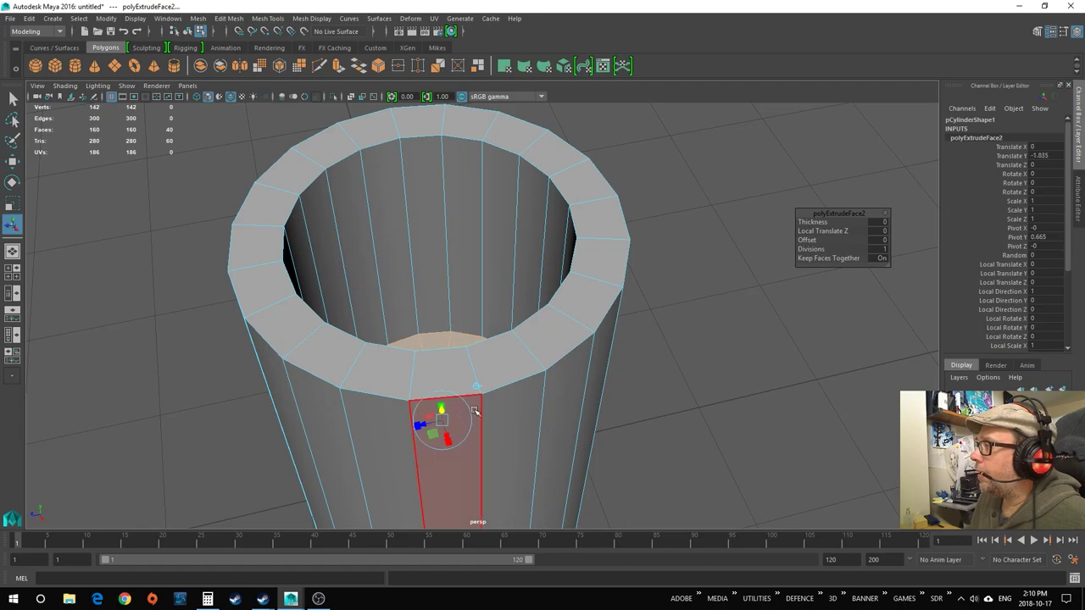
left_click(688, 404)
Select only the faces of the cylinder's bottom cap, removing the side faces from the selection.
scroll(687, 403, "down", 5)
left_click_drag(660, 401, 588, 371, "alt")
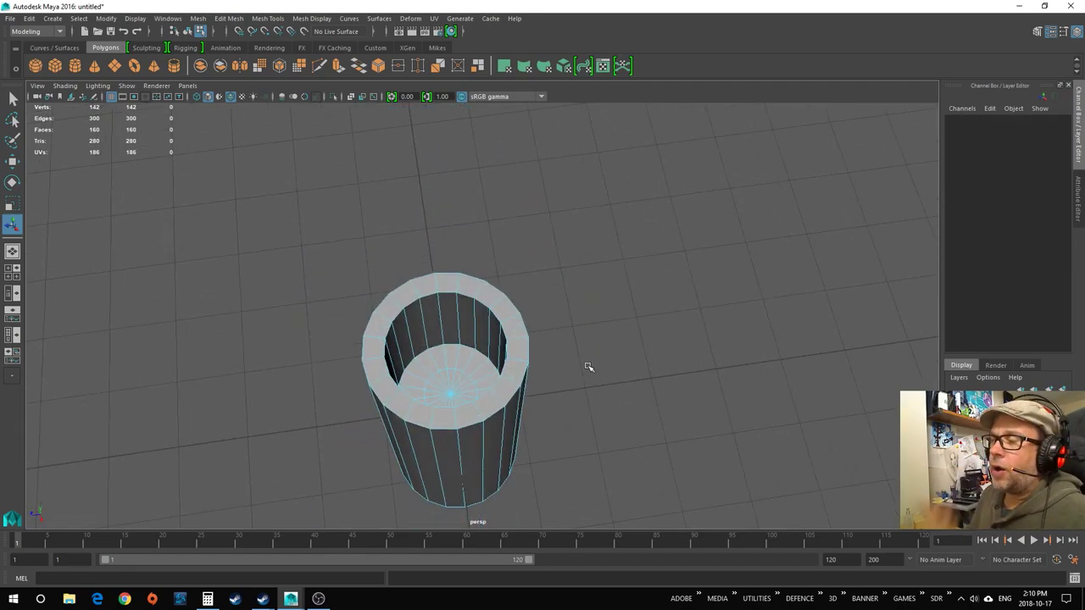
left_click_drag(580, 409, 582, 376, "alt")
key("space")
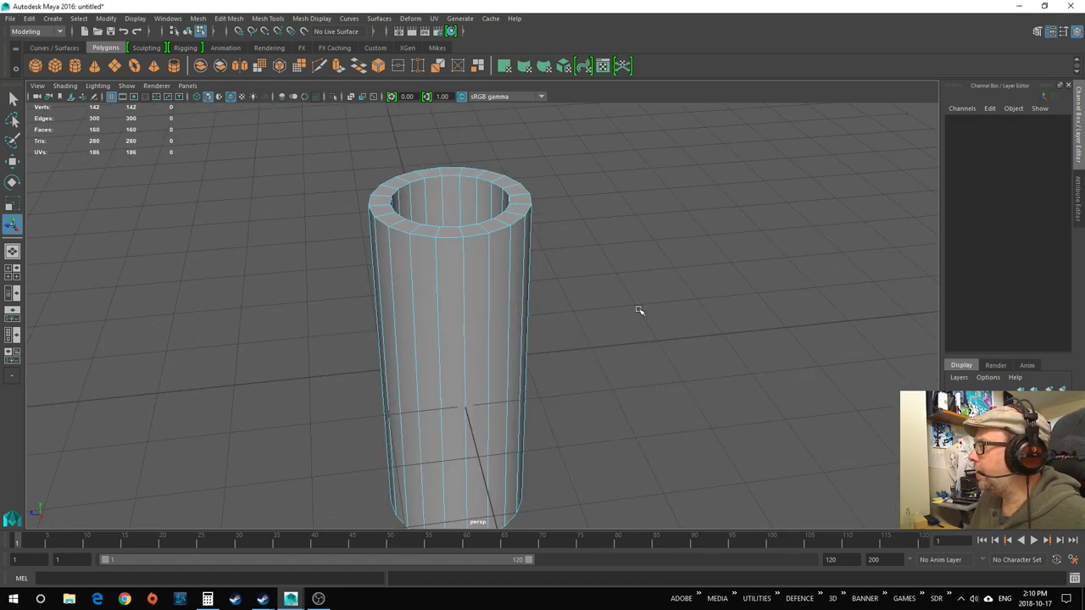
left_click_drag(634, 322, 571, 328, "alt")
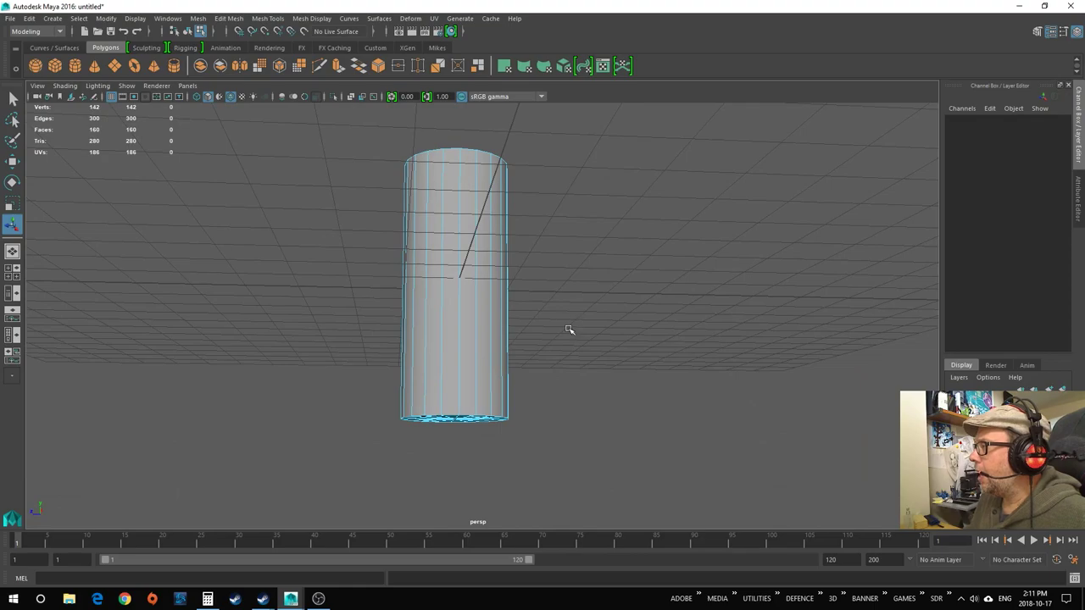
right_click_drag(484, 284, 487, 316)
left_click_drag(551, 462, 501, 468)
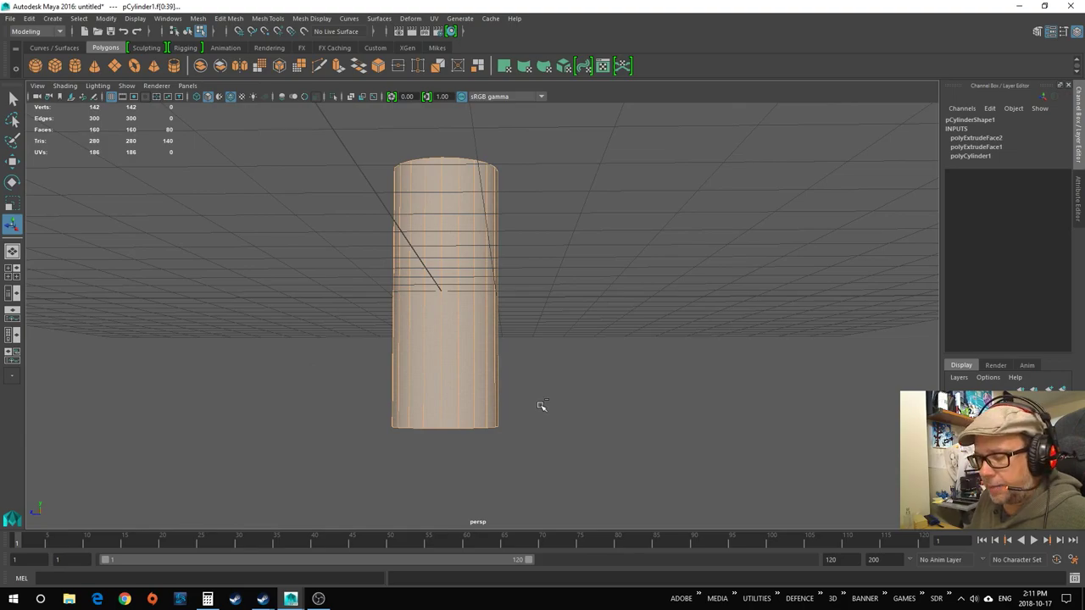
left_click_drag(540, 406, 334, 349)
left_click_drag(597, 454, 600, 421, "alt")
Extrude the bottom-cap faces about 0.47 units downward to form a base section, and clear the selection.
left_click(336, 67)
left_click_drag(501, 423, 502, 436, "alt")
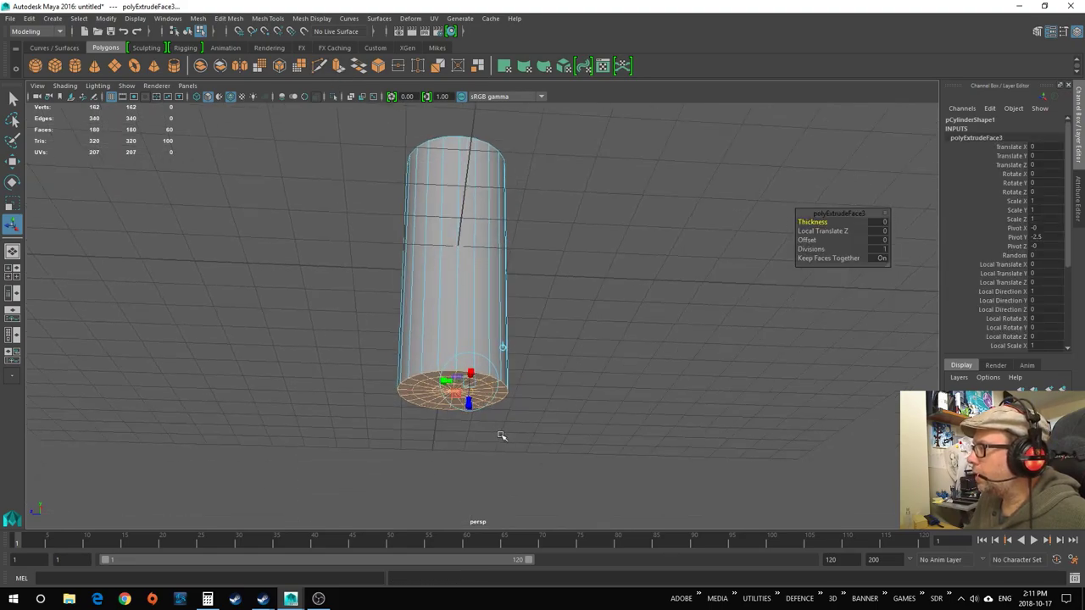
left_click_drag(473, 400, 469, 426)
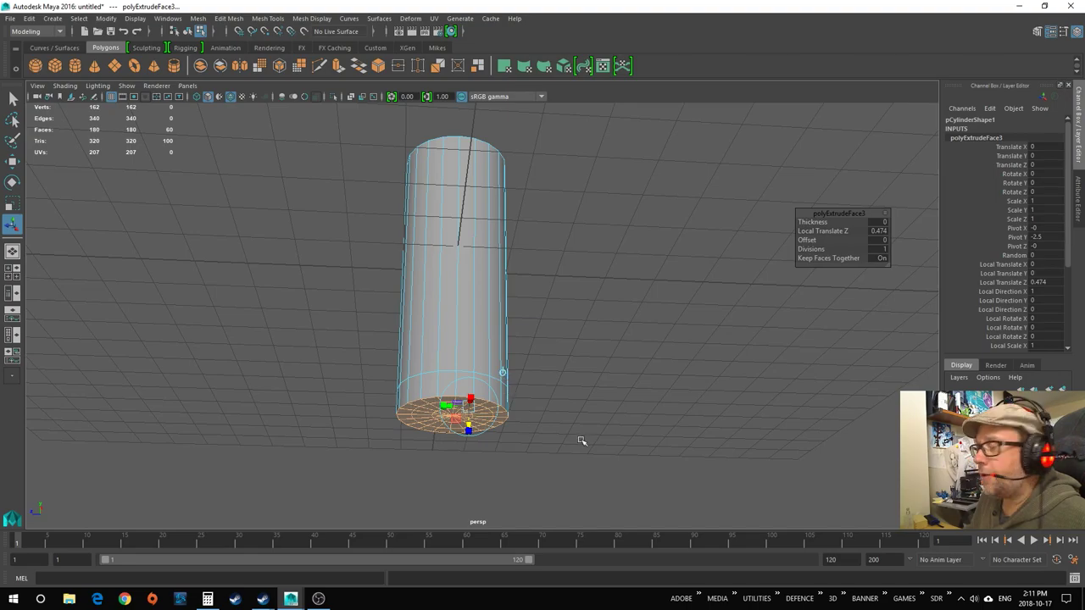
scroll(567, 436, "up", 2)
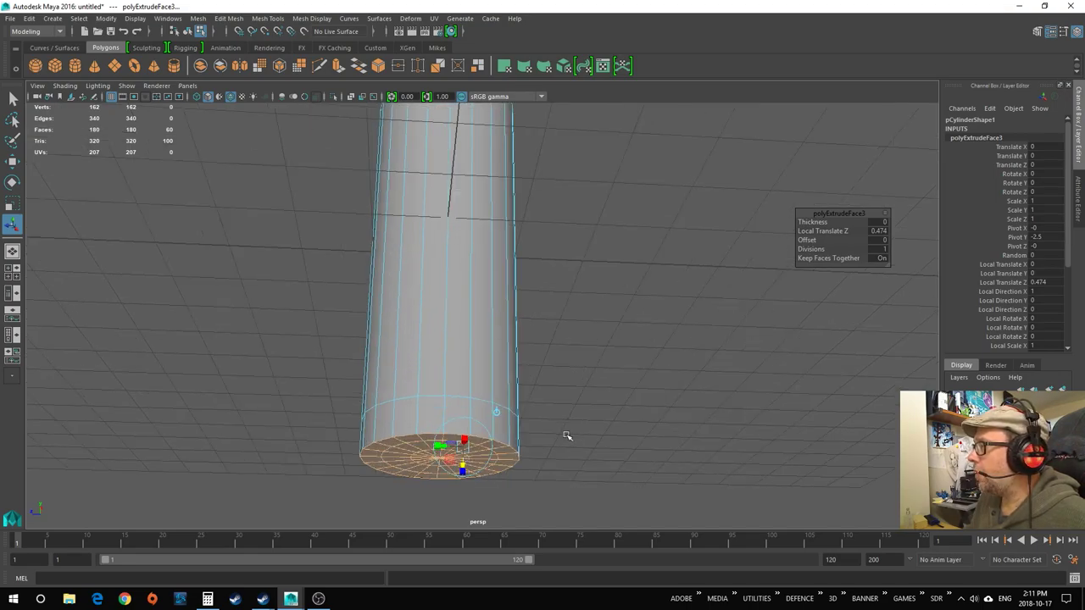
left_click(561, 440)
Show the cylinder as a wireframe in the side view and select all vertices of the cavity floor.
mouse_move(543, 407)
left_mouse_down("alt")
mouse_move(533, 399)
mouse_move(542, 420)
left_mouse_up("alt")
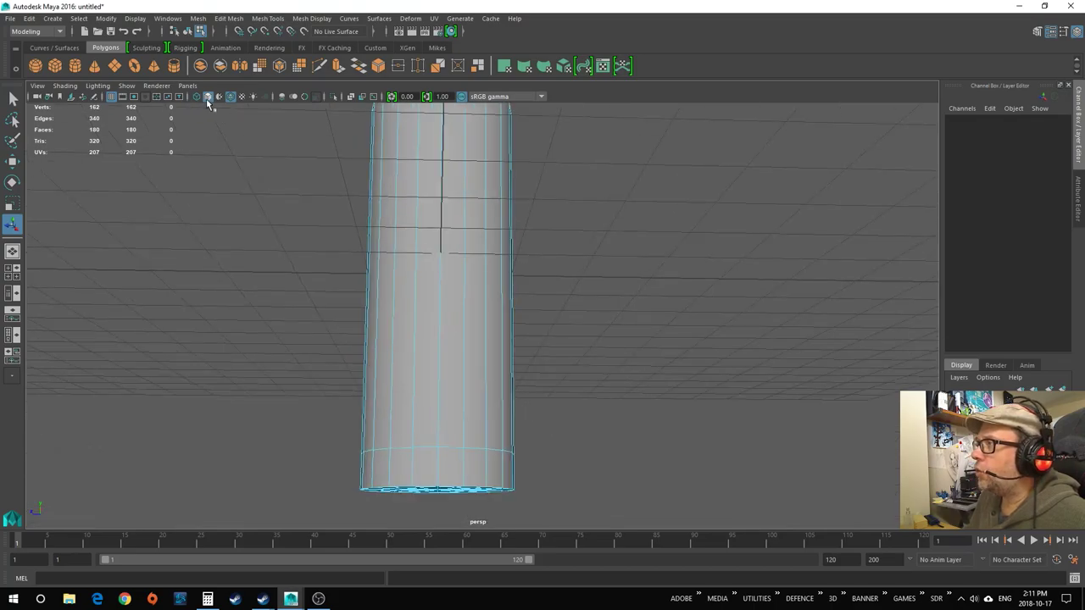
left_click(197, 96)
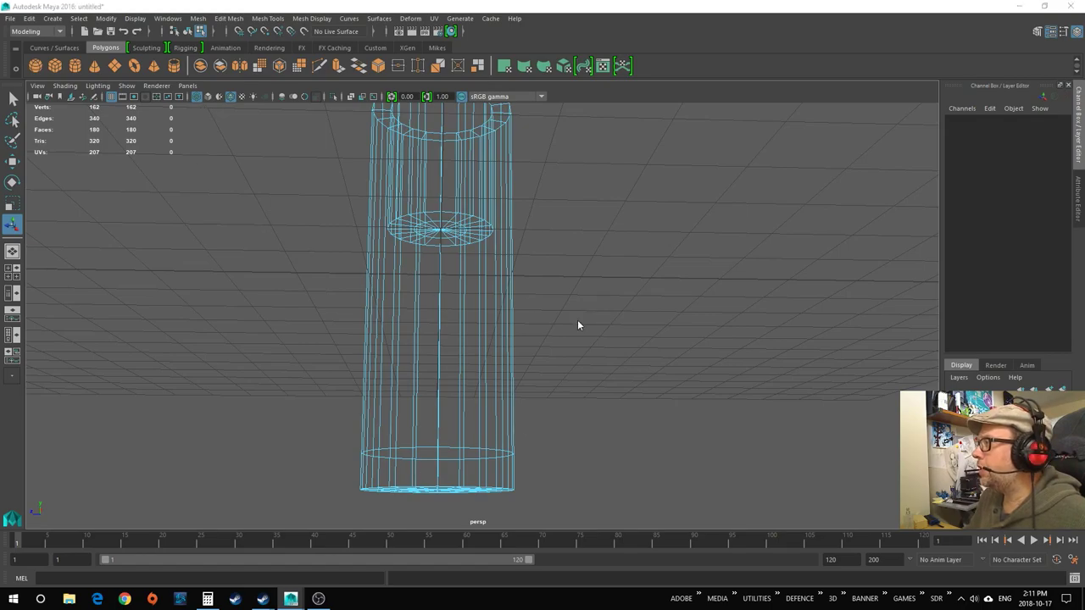
key("space")
left_click_drag(578, 322, 636, 322)
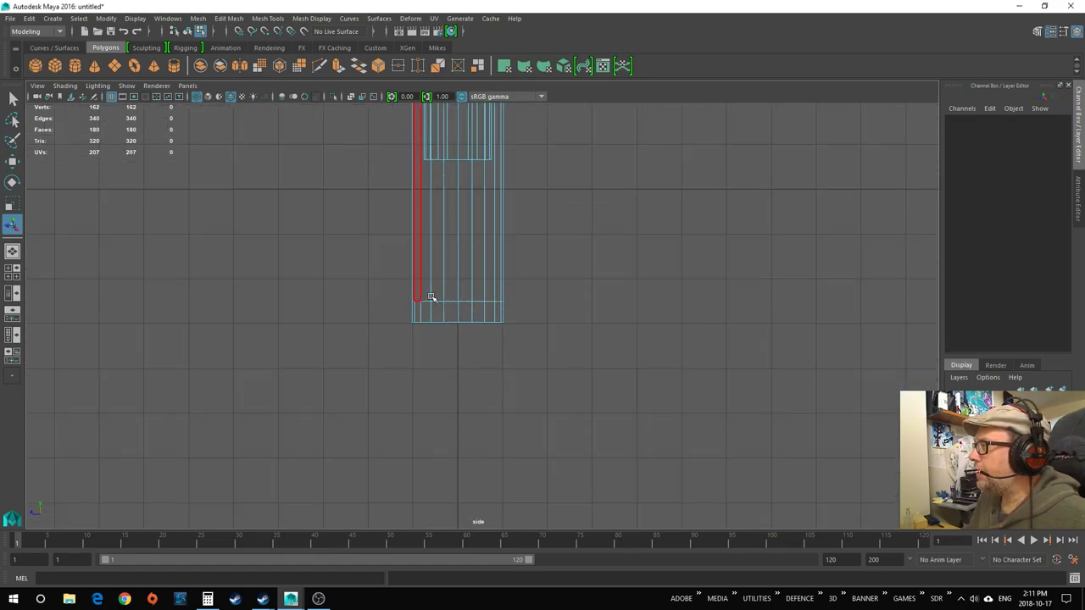
middle_click_drag(571, 310, 537, 356, "alt")
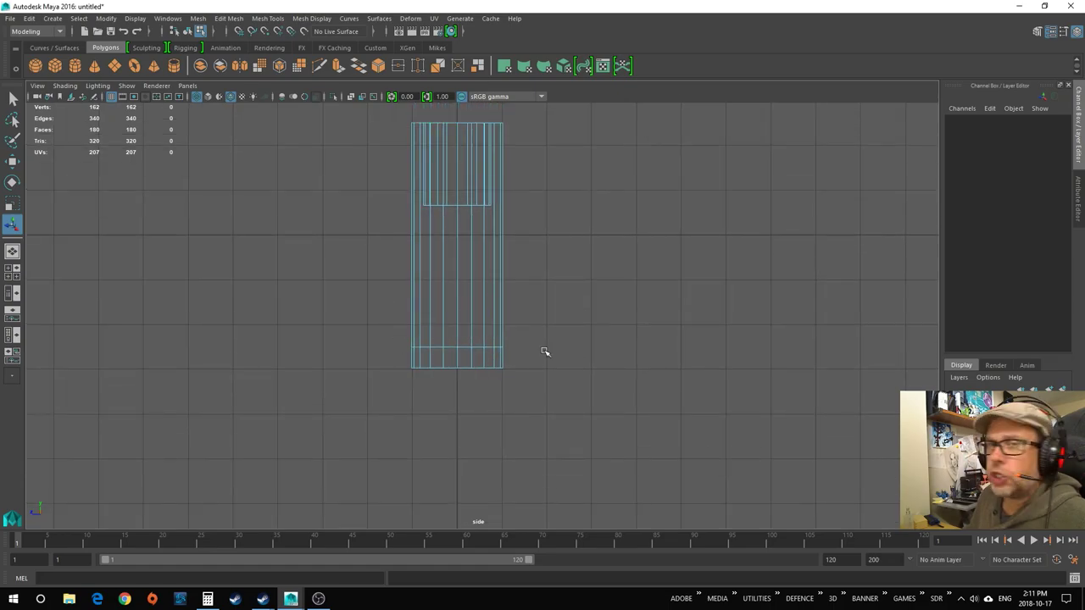
right_click_drag(468, 194, 377, 200, "shift")
left_click_drag(374, 201, 373, 202)
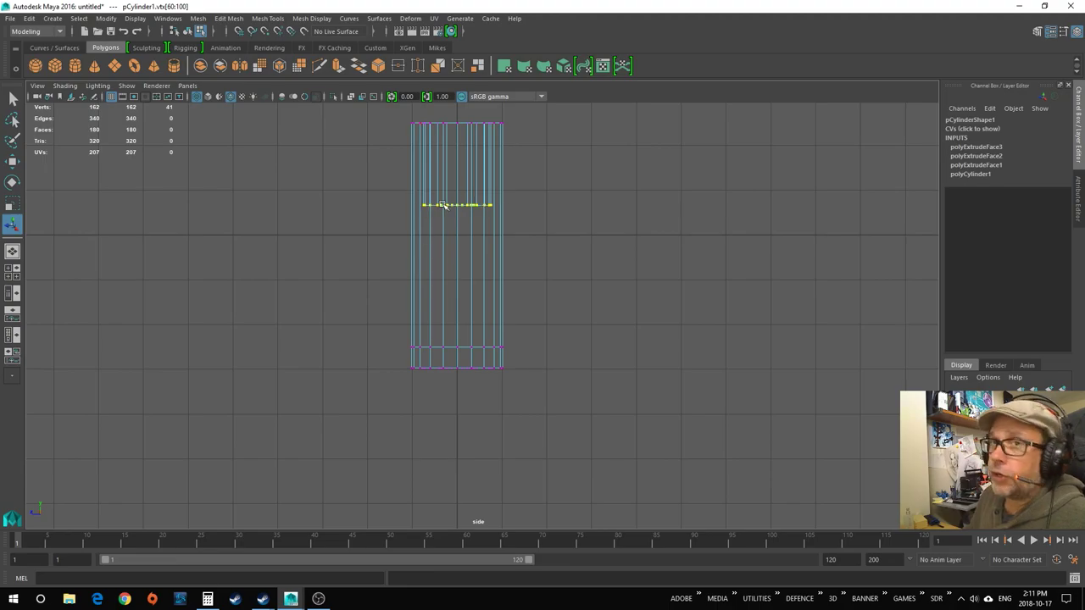
Move the cavity-floor vertices straight down to the height of the edge ring above the base, and deselect them.
key("w")
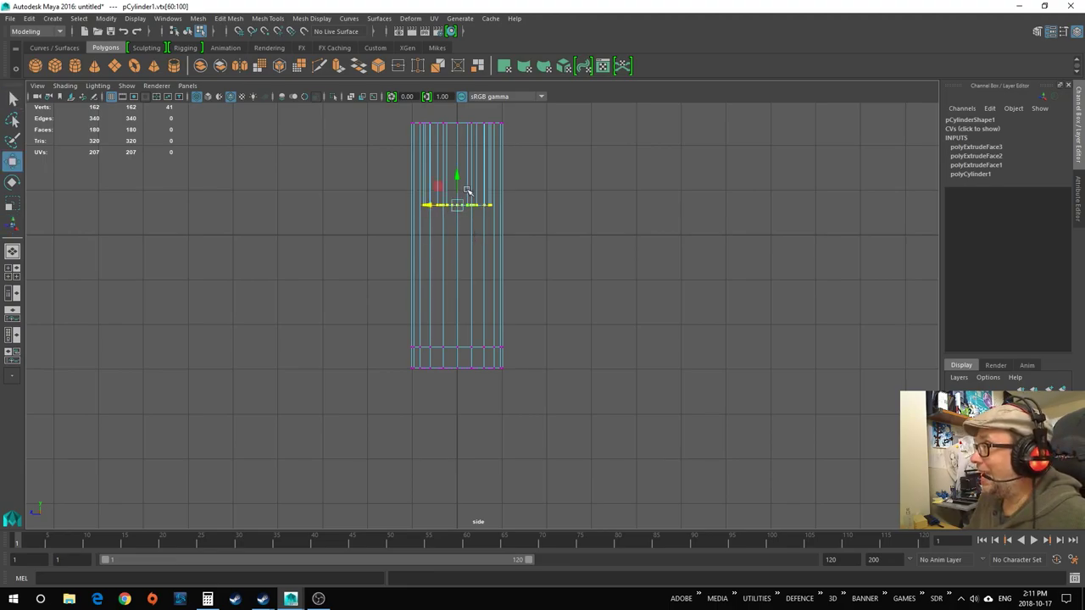
left_click_drag(457, 175, 457, 317)
scroll(487, 382, "up", 4)
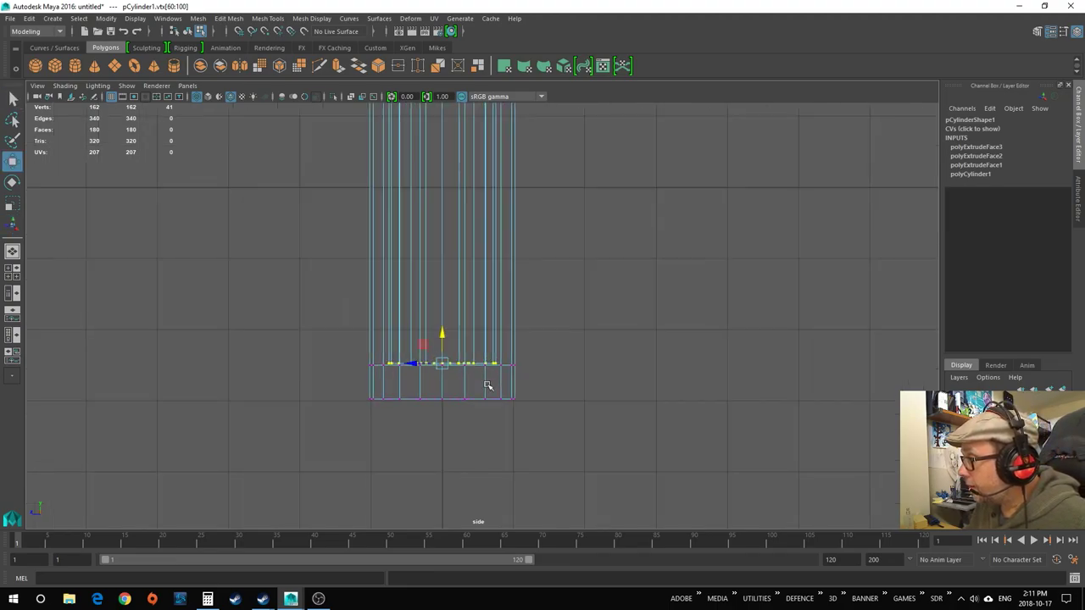
scroll(488, 383, "up", 2)
left_click_drag(388, 400, 388, 404)
left_click(579, 419)
Return to the perspective view and display the hollow cylinder with smooth shading.
key("space")
left_click_drag(578, 420, 604, 407)
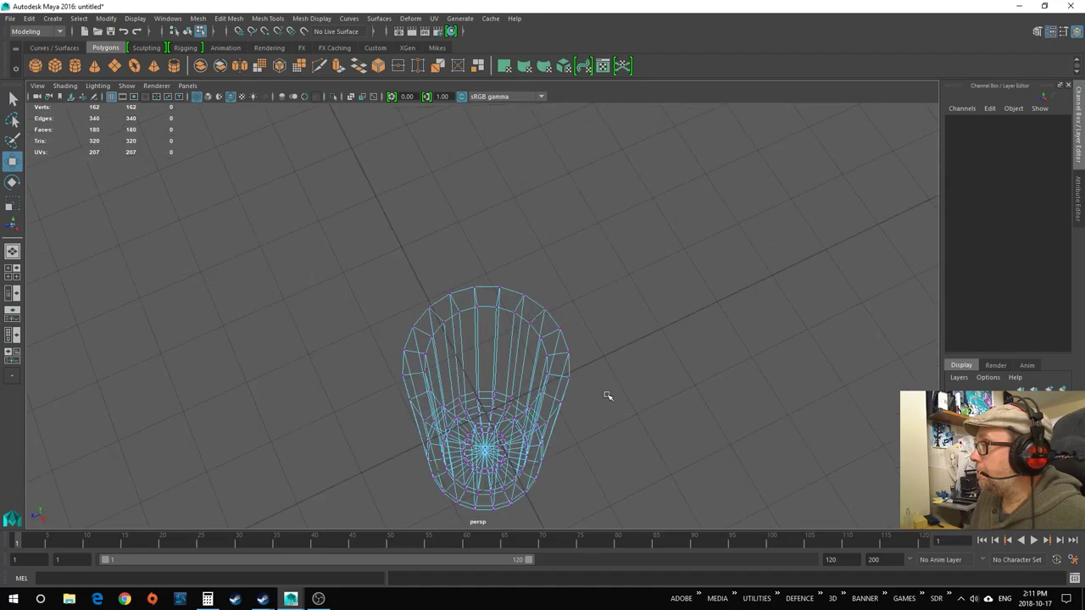
middle_click_drag(608, 398, 597, 314, "alt")
left_click(208, 97)
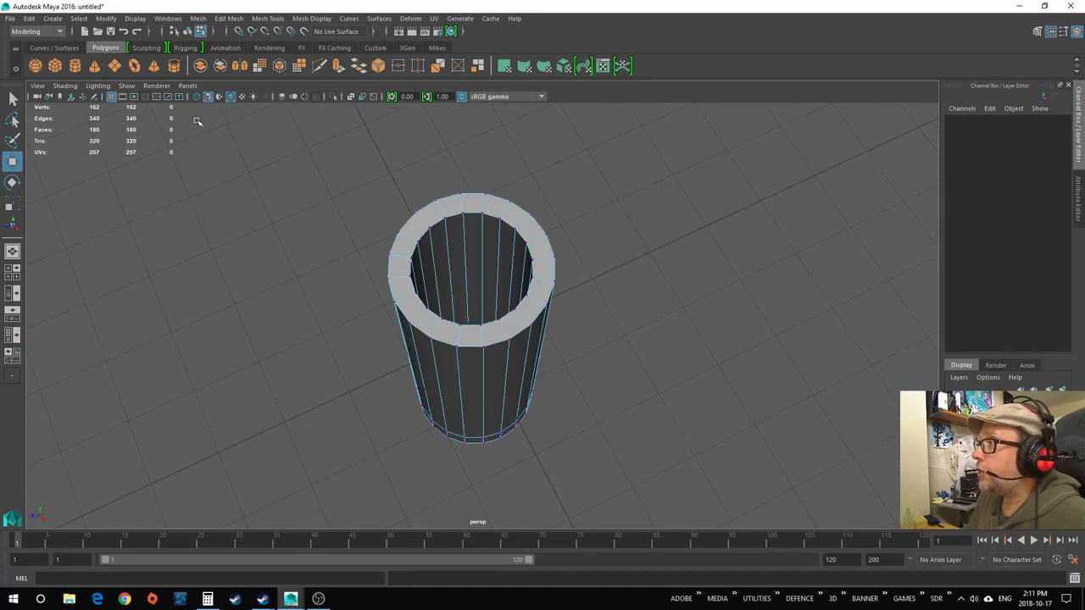
Return to object mode, inspect the deepened cavity inside the cylinder, and hide the grid.
left_click_drag(685, 337, 615, 390, "alt")
right_click_drag(504, 246, 620, 289)
left_click_drag(620, 289, 474, 308, "alt")
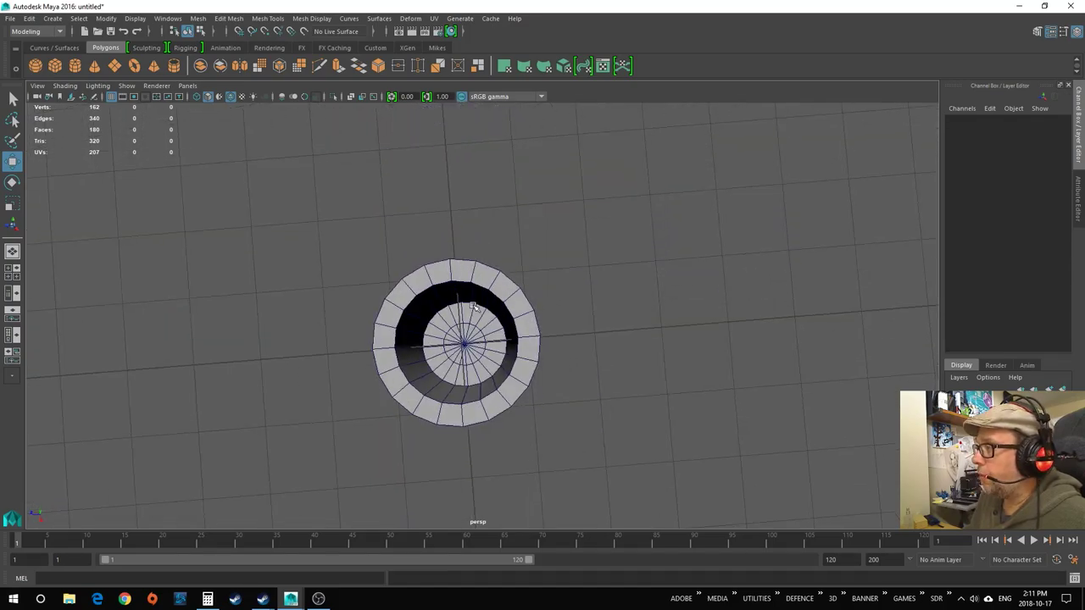
scroll(496, 346, "up", 7)
mouse_move(475, 367)
left_mouse_down("alt")
mouse_move(436, 359)
mouse_move(480, 356)
left_mouse_up("alt")
scroll(485, 345, "down", 6)
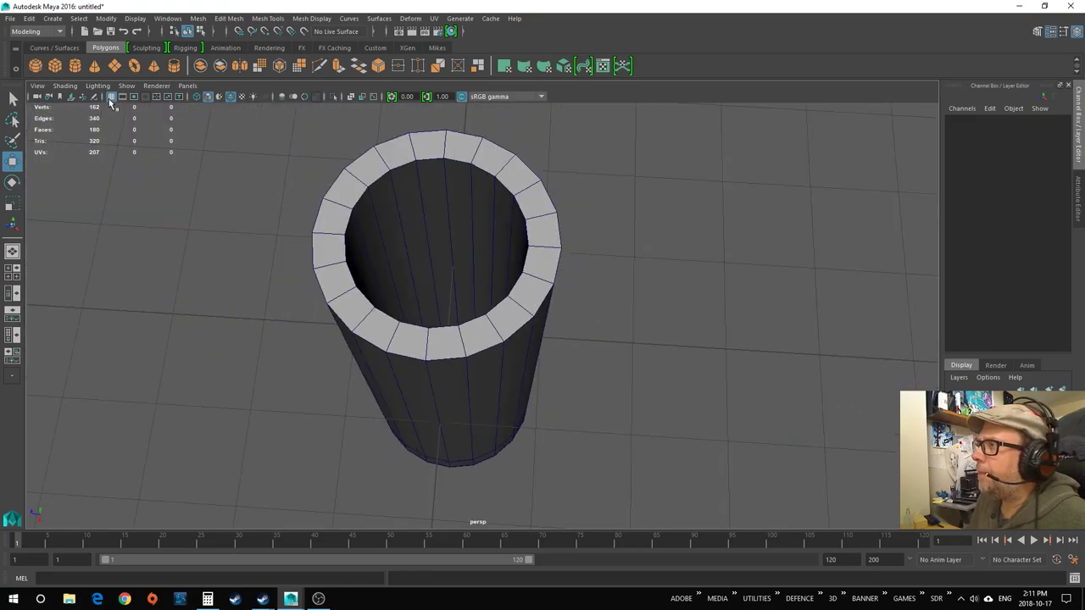
left_click_drag(644, 337, 610, 342, "alt")
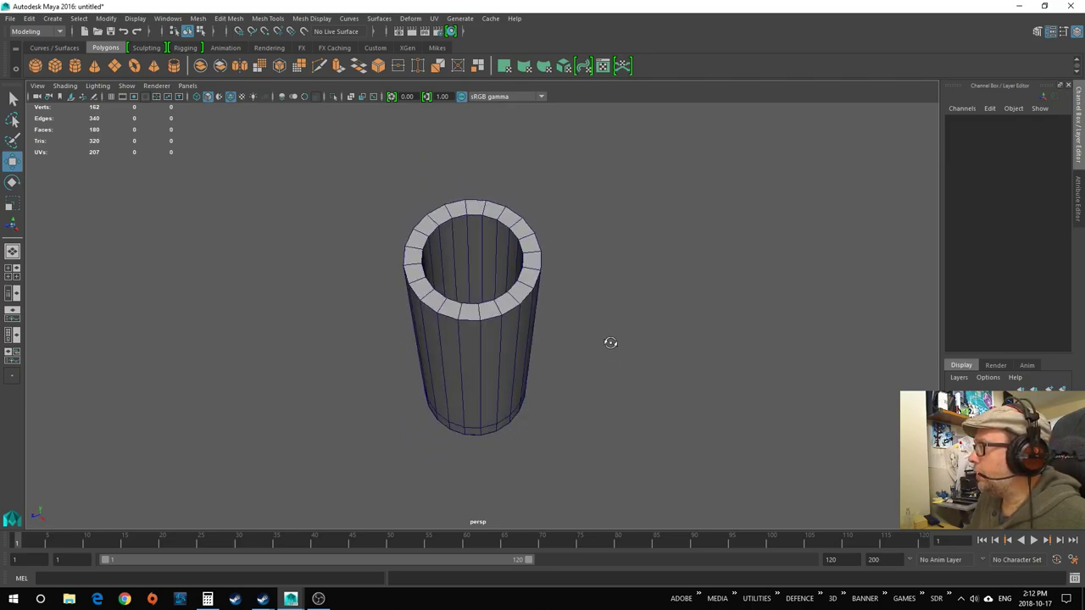
Delete the construction history of the hollow cylinder and reselect it.
left_click(518, 299)
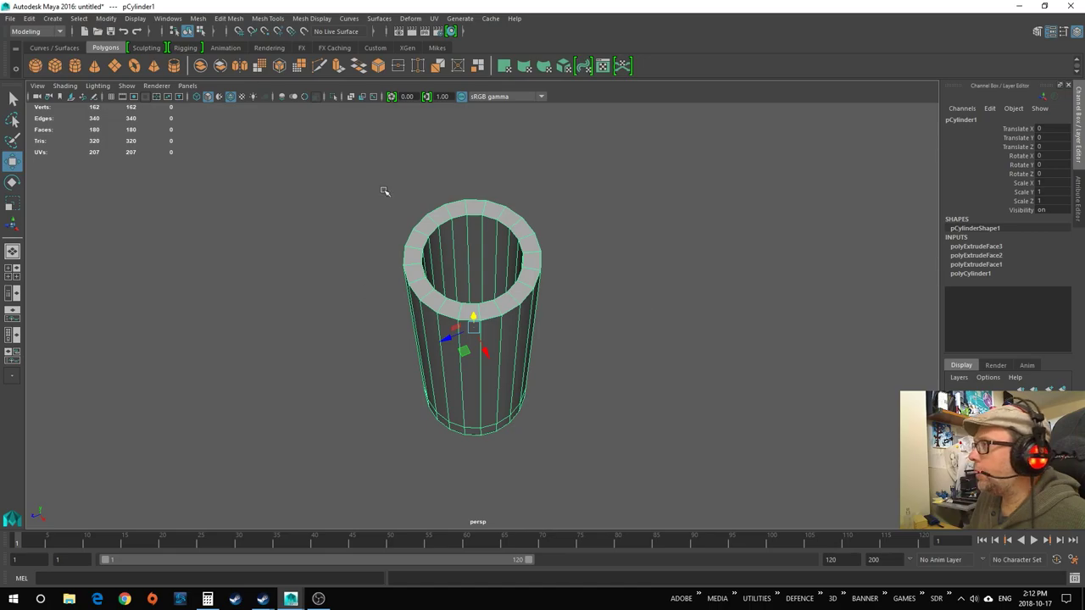
left_click(437, 47)
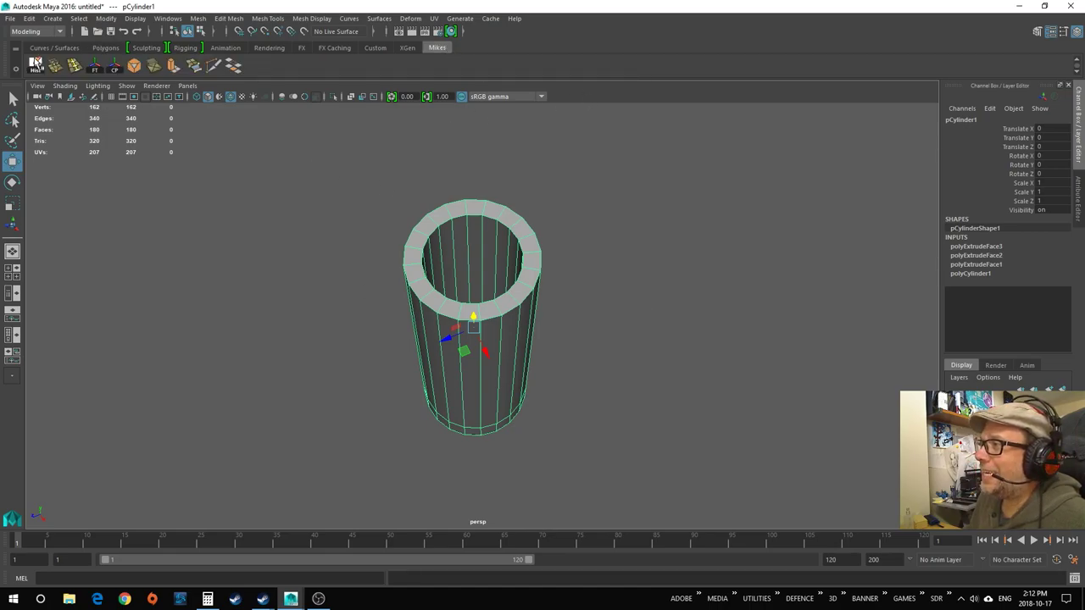
left_click(35, 65)
left_click(633, 301)
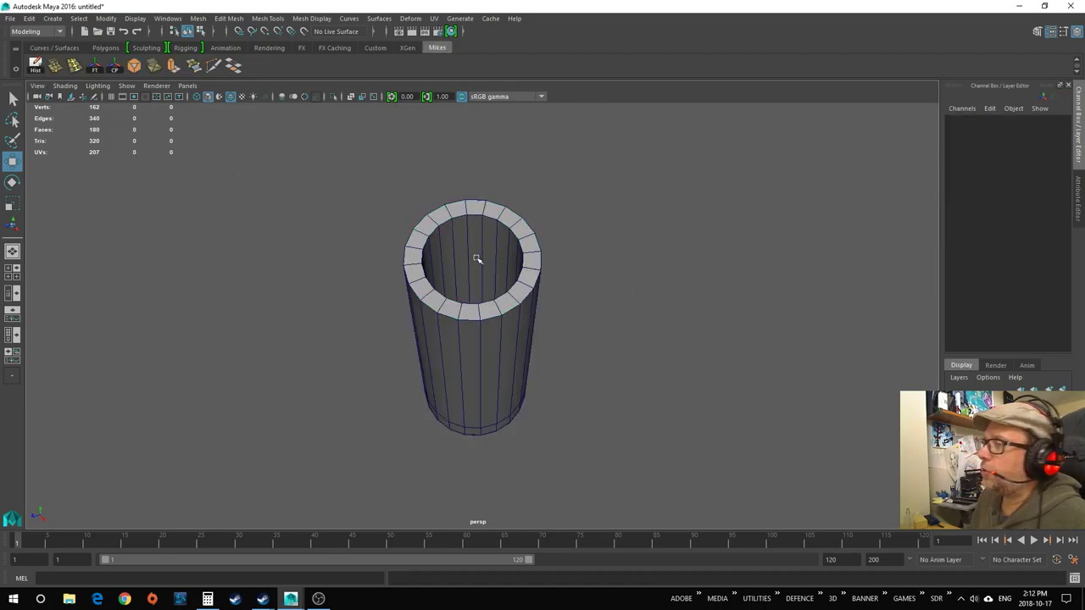
left_click(547, 266)
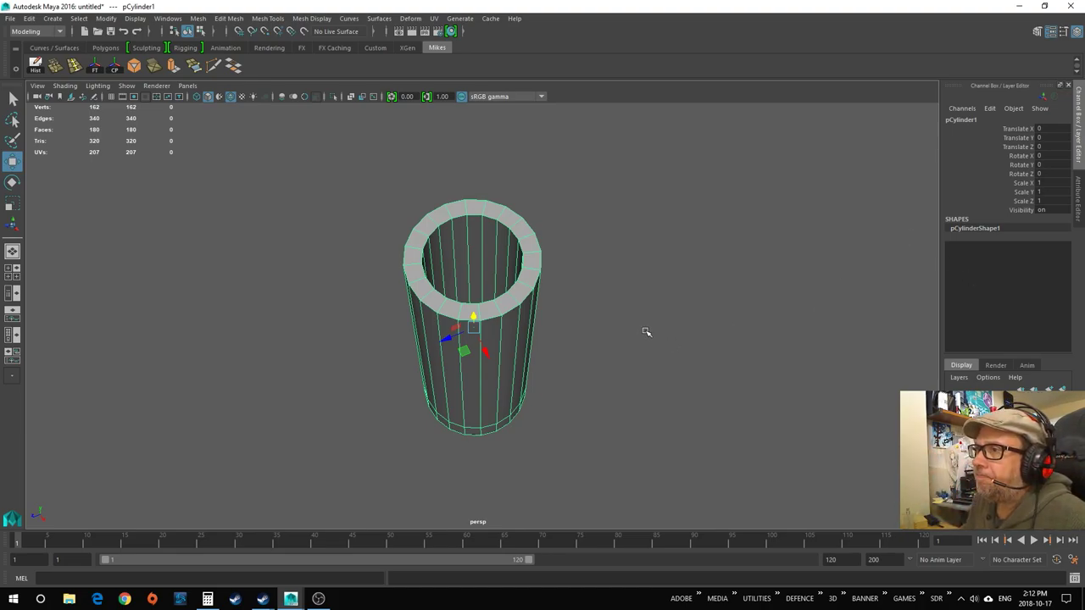
Put the hollow cylinder into edge selection mode and switch to the top view.
left_click_drag(618, 332, 628, 299, "alt")
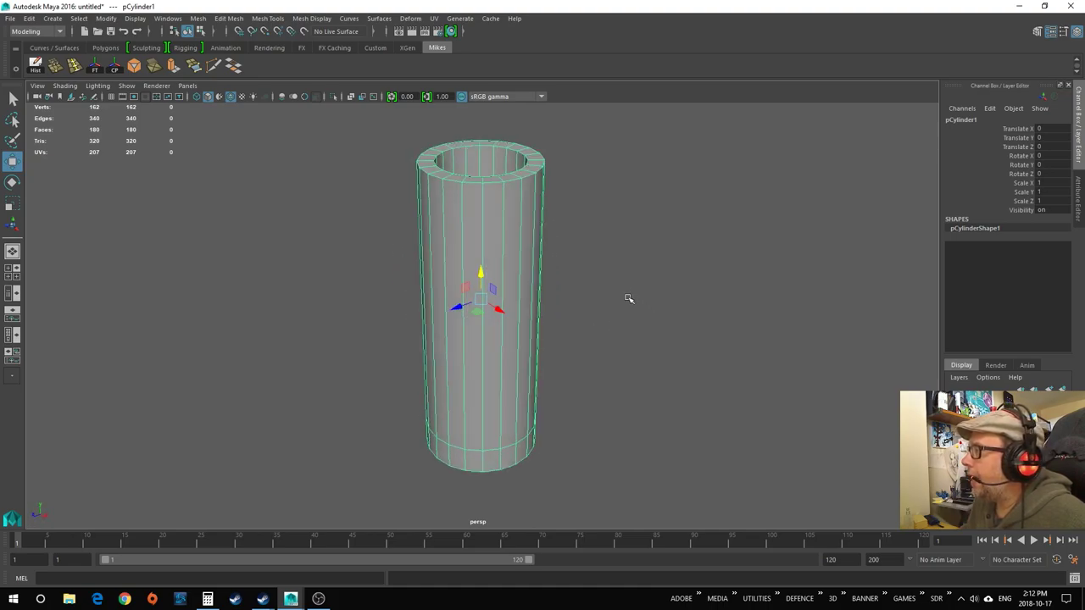
scroll(468, 326, "up", 5)
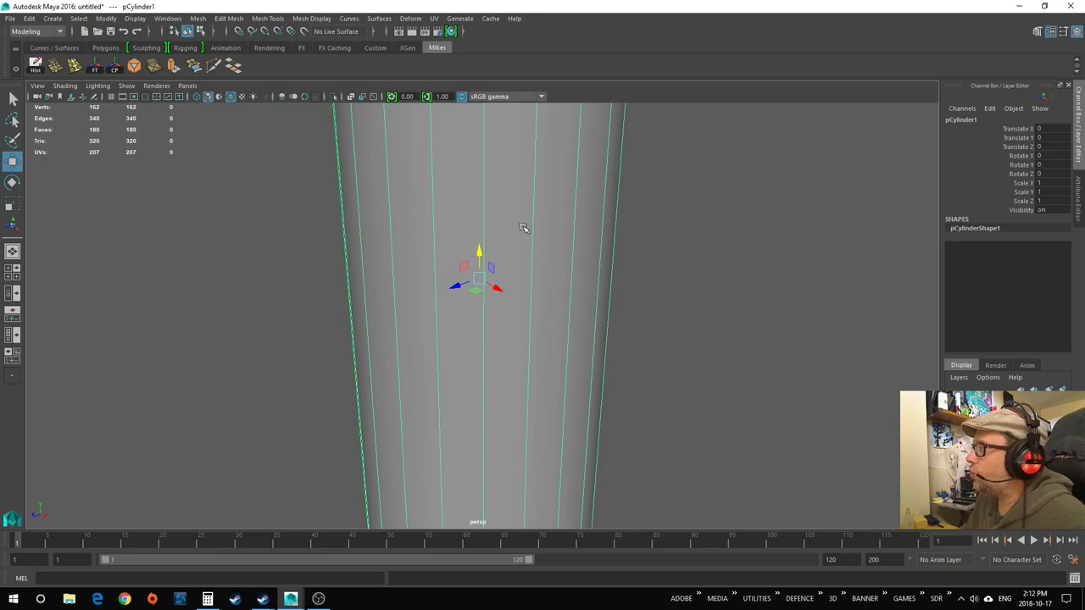
scroll(606, 339, "down", 8)
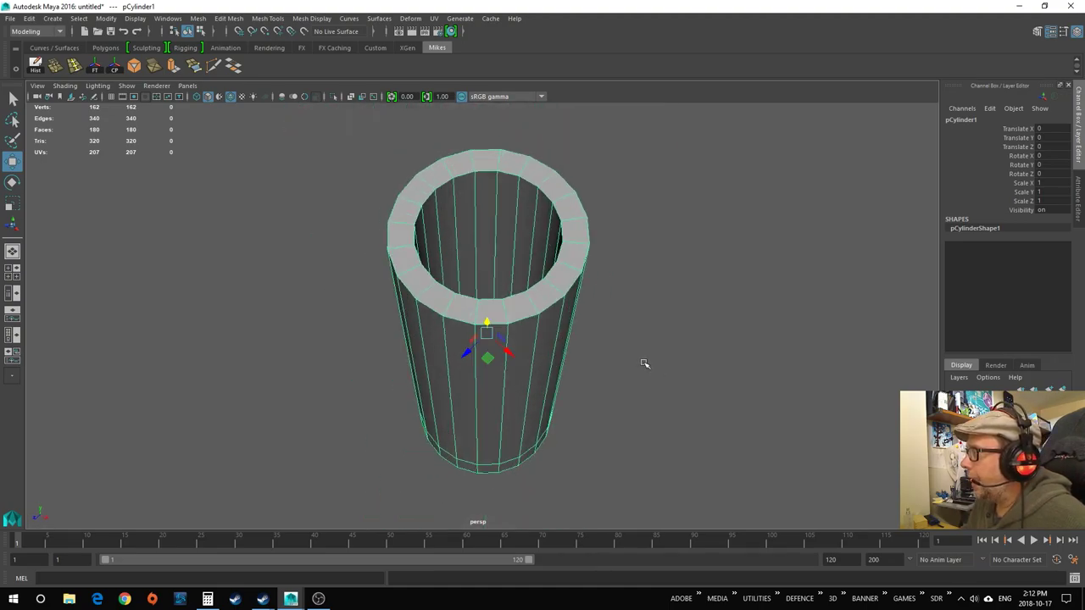
left_click_drag(653, 354, 596, 339, "alt")
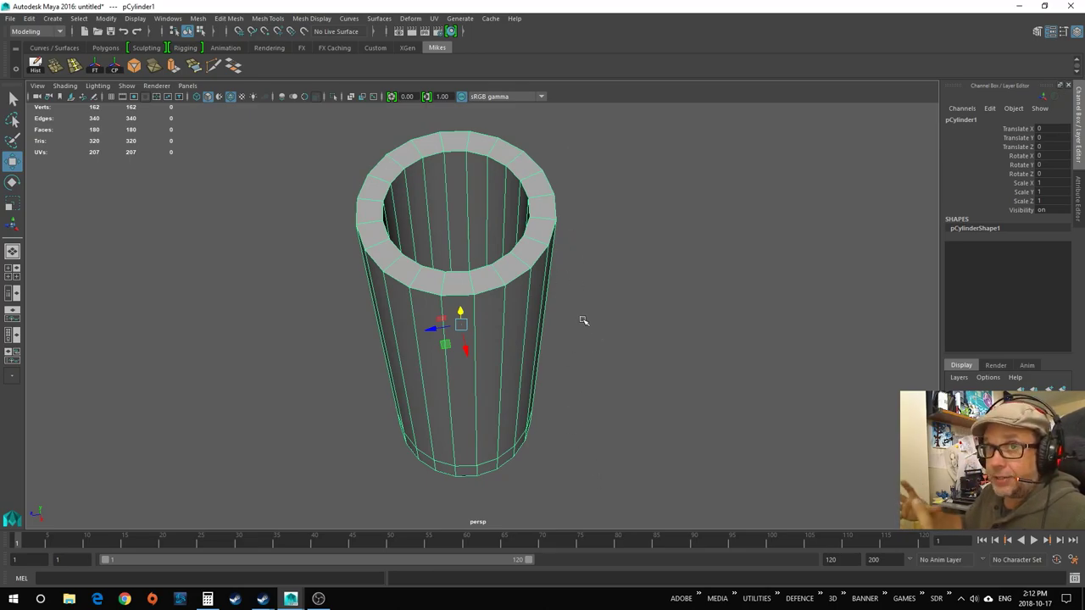
left_click_drag(583, 321, 574, 345, "alt")
right_click_drag(489, 370, 489, 313)
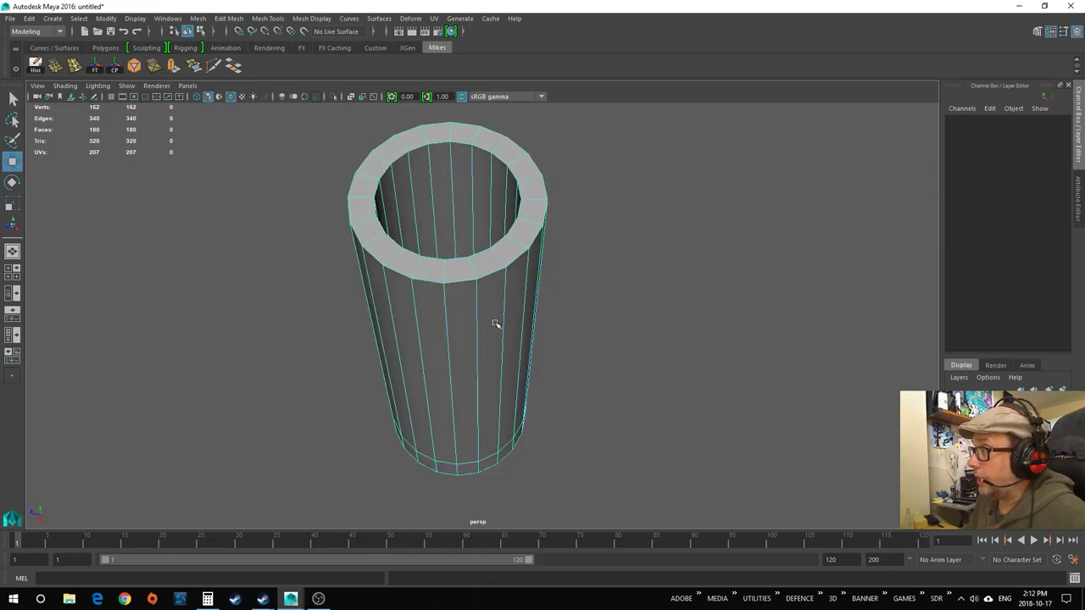
key("space")
left_click_drag(580, 424, 512, 383)
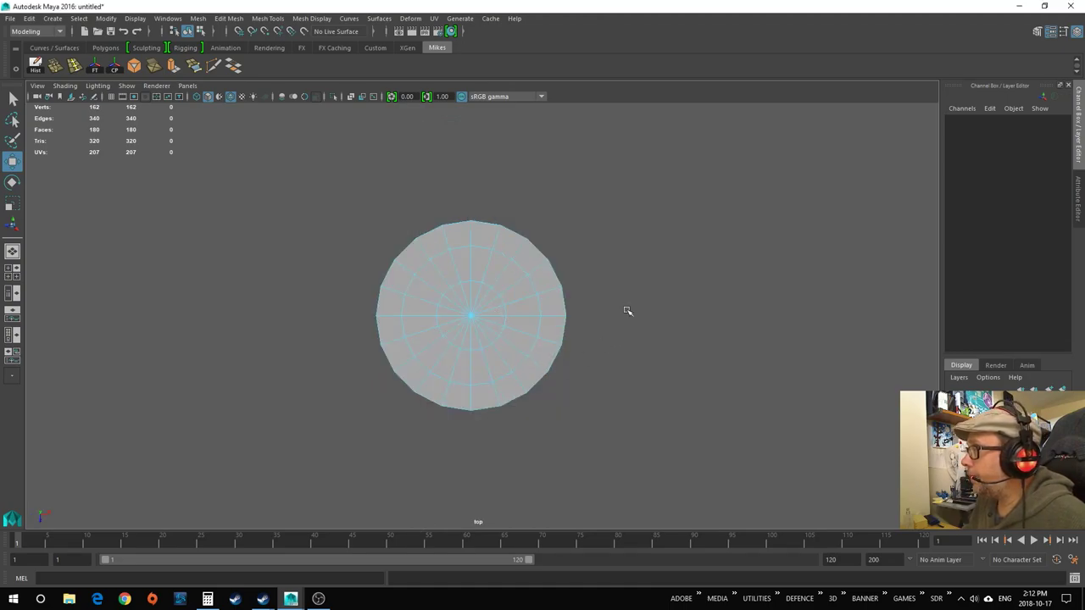
Switch to face selection in the perspective view and select the tall outer wall faces around one half of the cylinder.
left_click_drag(612, 298, 329, 194)
key("space")
mouse_move(662, 344)
left_mouse_down()
mouse_move(661, 311)
mouse_move(620, 300)
mouse_move(591, 223)
mouse_move(671, 329)
left_mouse_up()
left_click(484, 317)
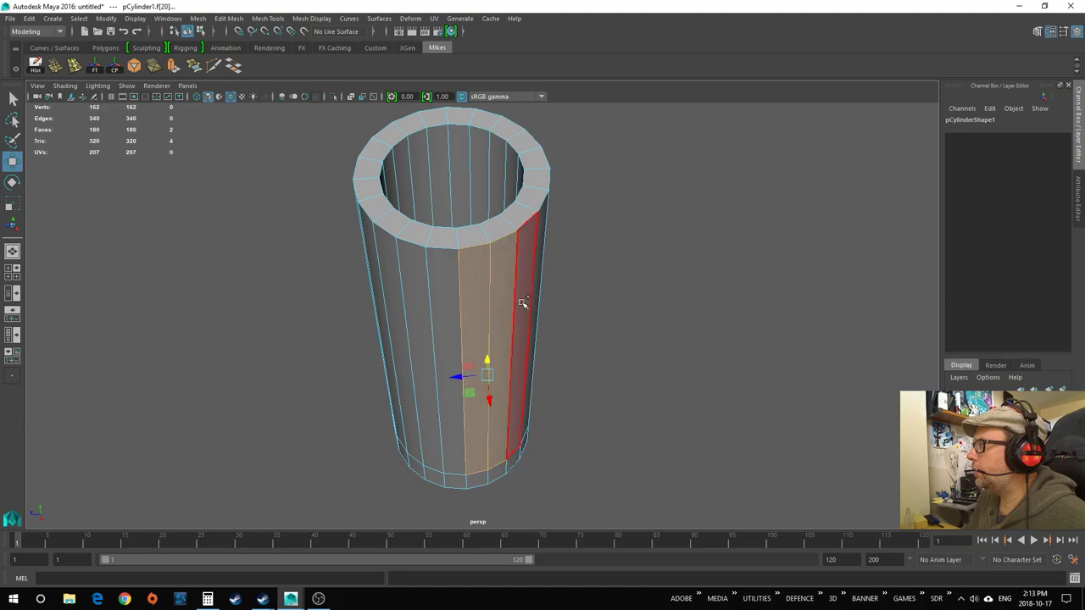
left_click_drag(597, 306, 467, 303, "alt")
left_click(481, 293, "shift")
left_click(506, 284, "shift")
left_click(467, 290, "shift")
left_click(509, 271, "shift")
left_click_drag(546, 286, 760, 353, "alt")
left_click(526, 276, "shift")
left_click_drag(661, 298, 596, 381, "alt")
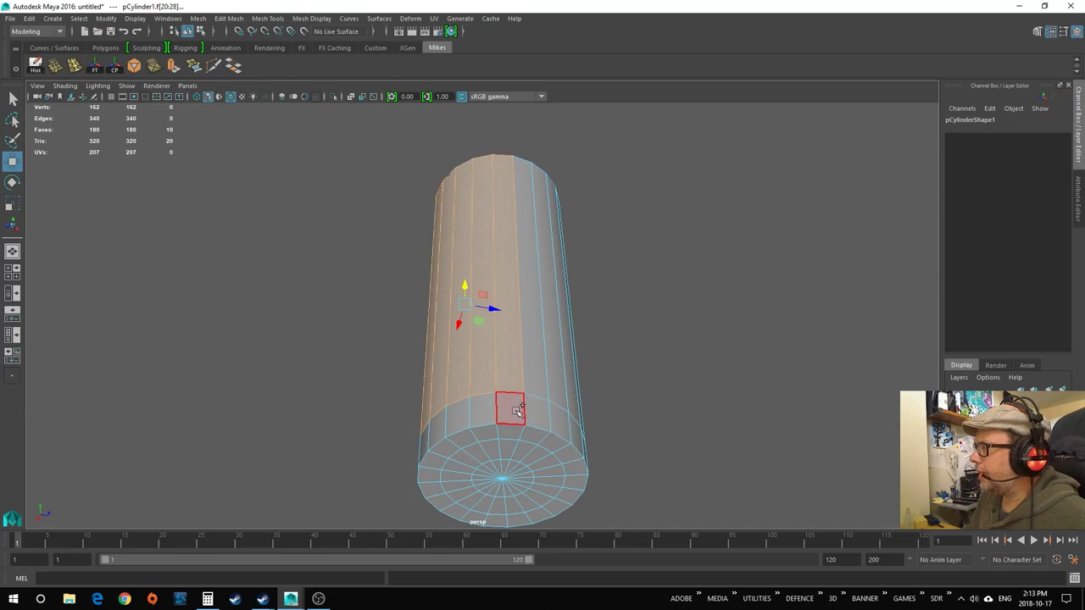
Add the short outer faces of the base band beneath that half of the wall to the selection.
left_click(436, 430, "shift")
left_click_drag(431, 442, 500, 431, "alt")
left_click(433, 407, "shift")
left_click(404, 416, "shift")
left_click_drag(403, 416, 468, 420, "alt")
left_click(409, 412, "shift")
left_click(383, 411, "shift")
left_click_drag(383, 411, 449, 437, "alt")
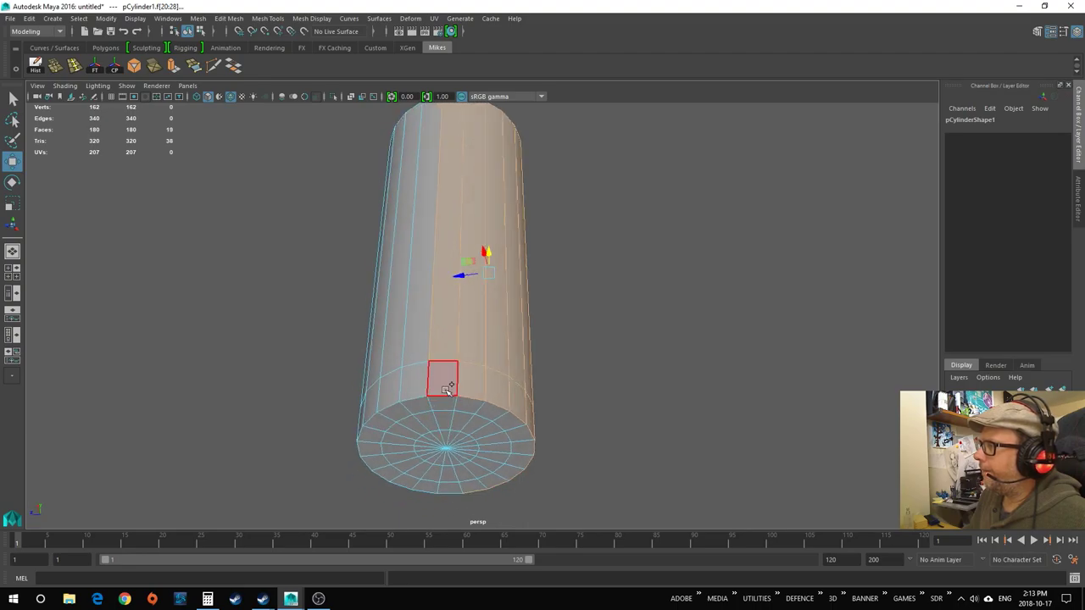
left_click_drag(525, 444, 638, 458, "alt")
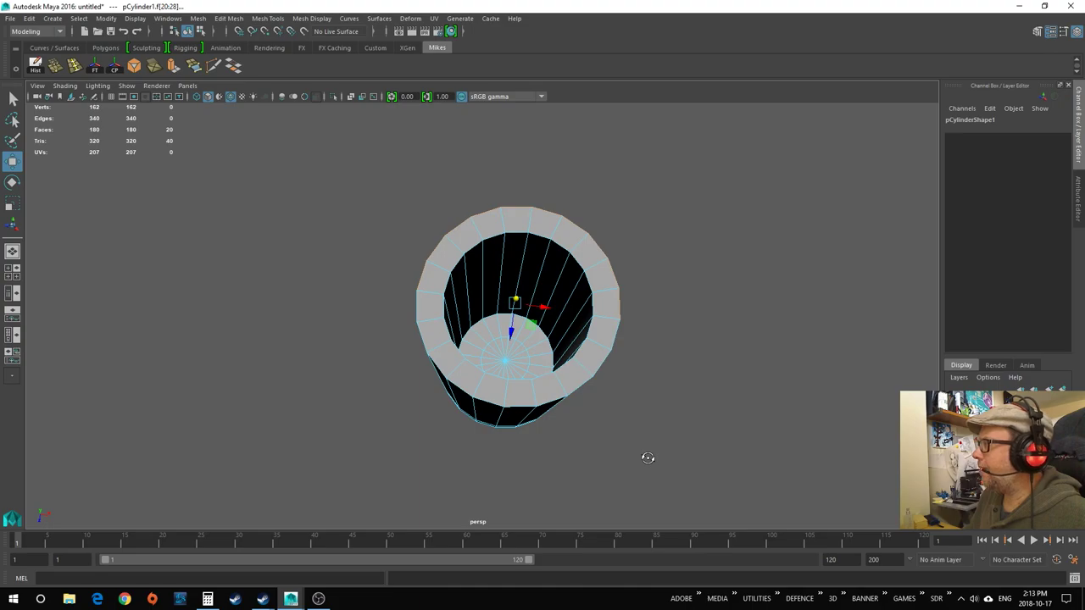
Extrude the selected half of the outer wall straight outward along the Z axis, away from the cavity.
key("space")
left_click_drag(648, 457, 583, 442)
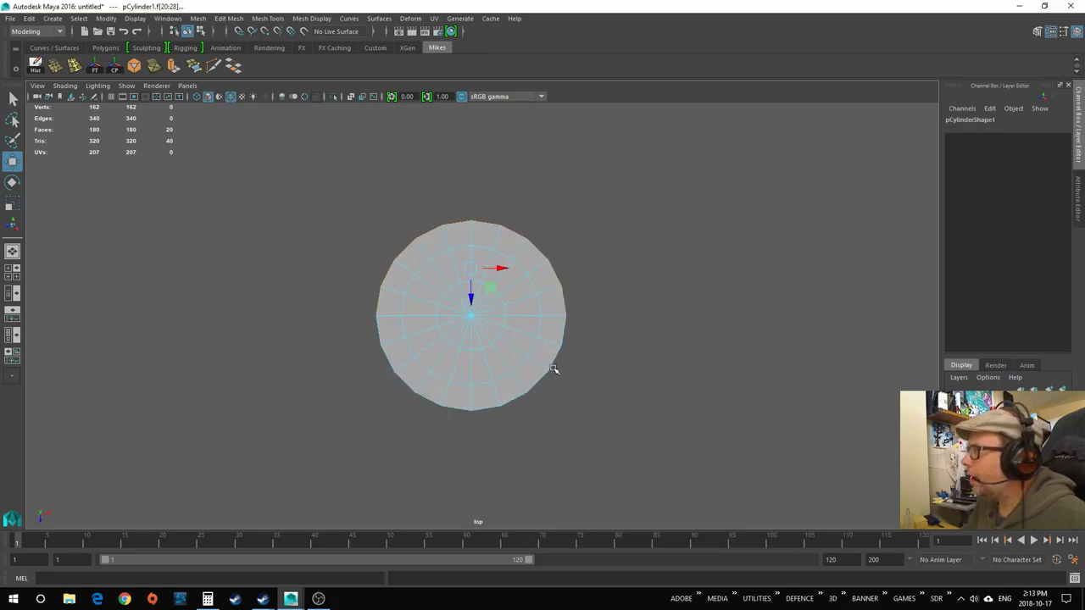
key("space")
left_click_drag(605, 382, 504, 368)
scroll(596, 403, "down", 5)
left_click_drag(602, 404, 612, 404, "alt")
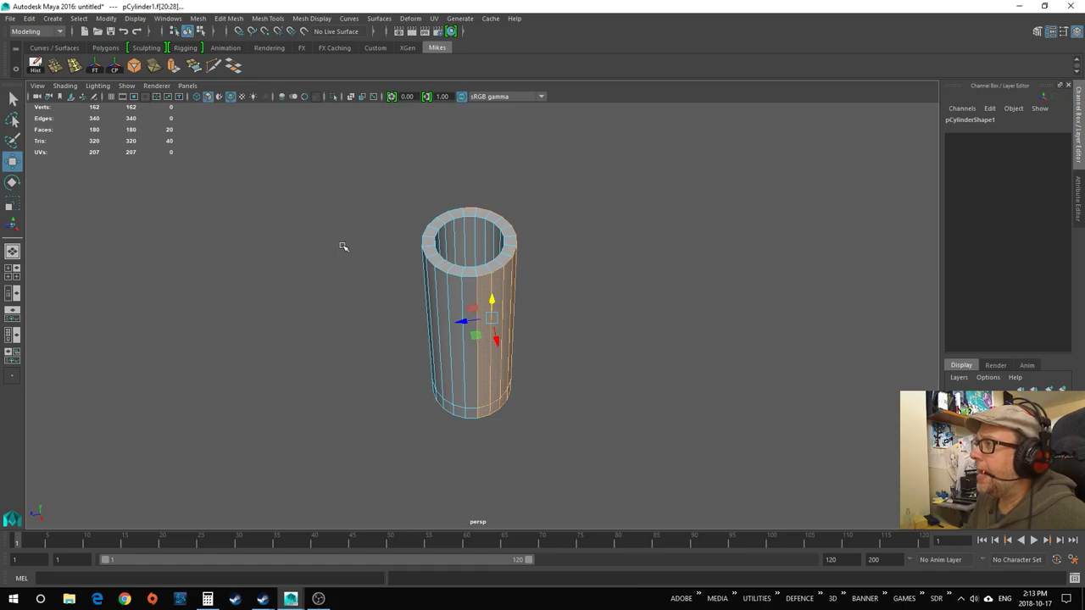
left_click(174, 66)
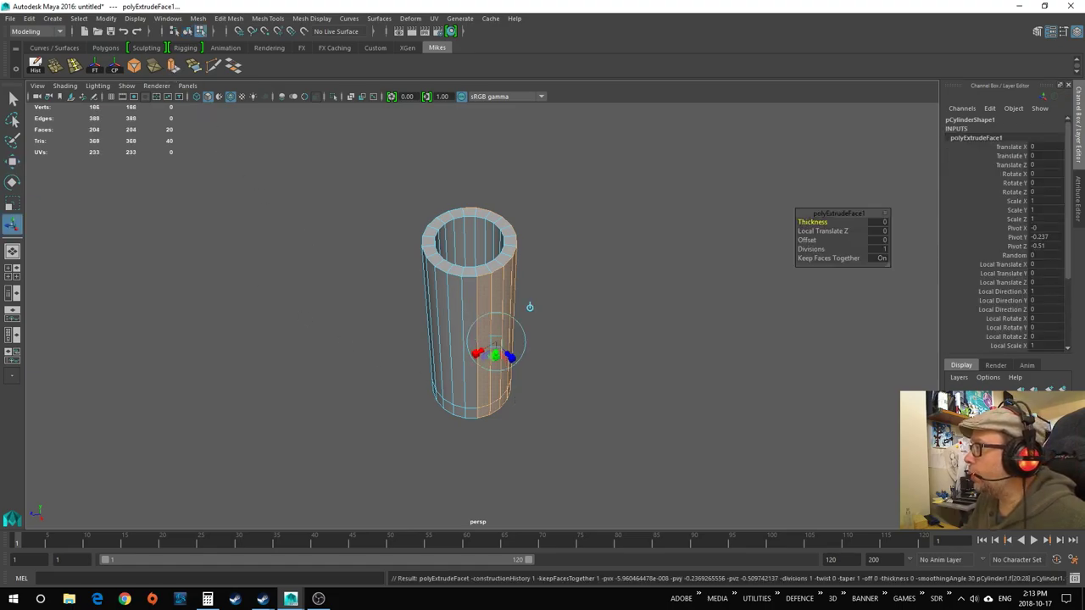
left_click_drag(569, 386, 557, 373, "alt")
left_click_drag(532, 332, 670, 363, "alt")
scroll(568, 373, "up", 5)
left_click_drag(545, 368, 544, 375, "alt")
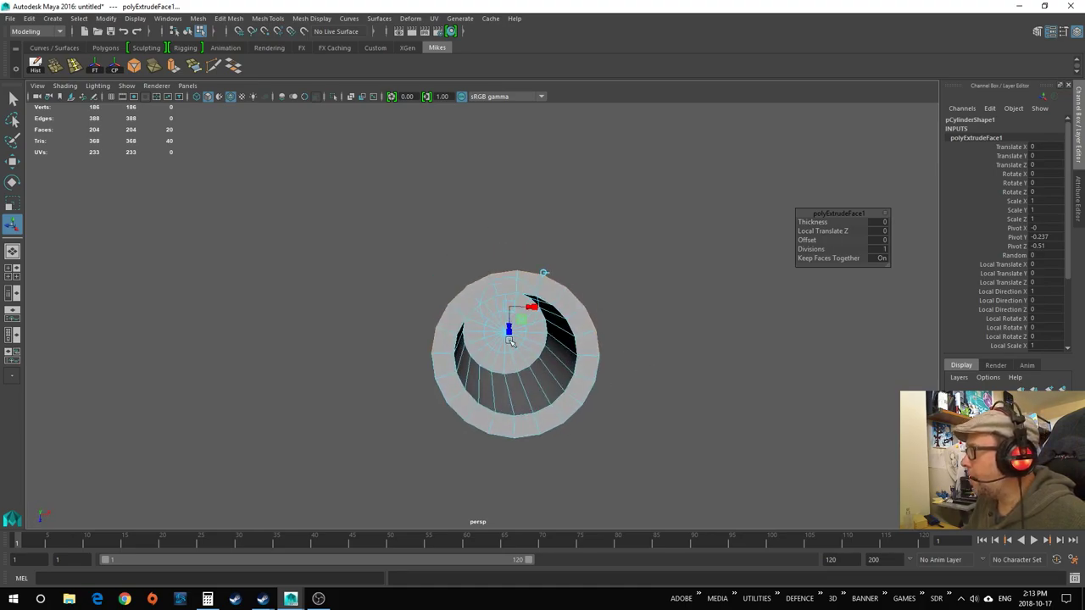
left_click_drag(509, 330, 576, 325)
left_click_drag(585, 395, 669, 464, "alt")
left_click_drag(639, 406, 586, 415, "alt")
Select all vertices along the rounded end of the extruded section from the top view and check them in perspective.
key("space")
right_click_drag(405, 228, 356, 207)
left_click_drag(299, 163, 383, 234)
left_click_drag(375, 130, 656, 207)
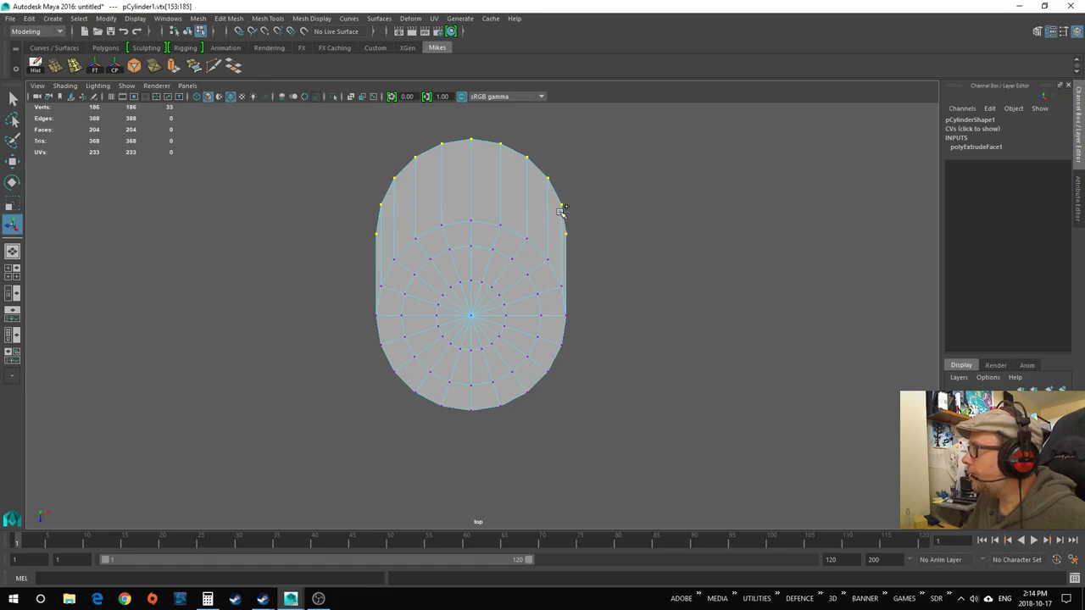
key("space")
left_click_drag(647, 276, 647, 251)
left_click_drag(648, 254, 615, 206, "alt")
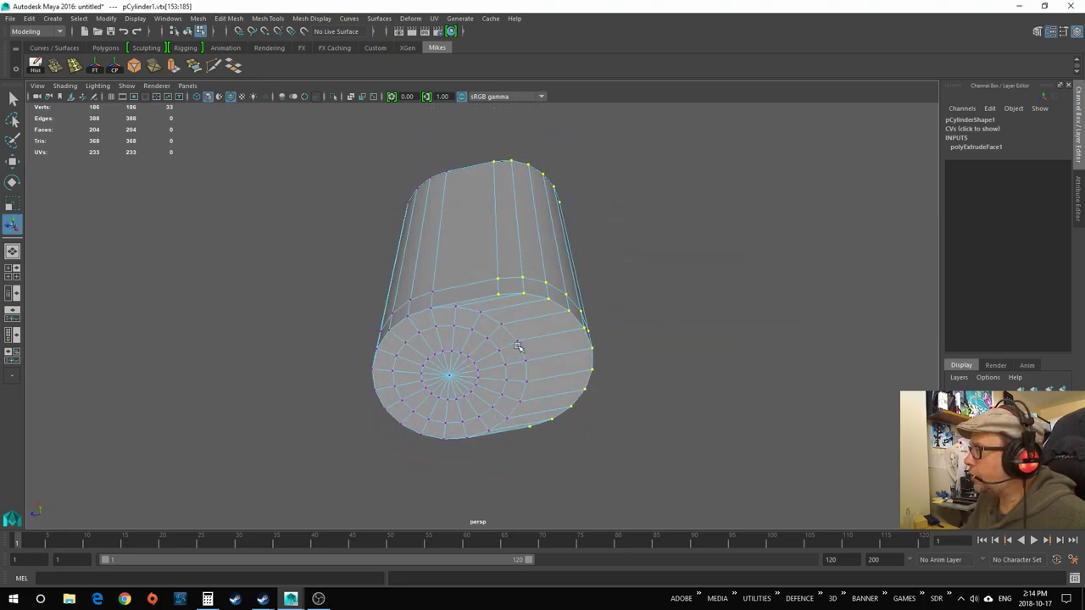
left_click_drag(494, 419, 563, 452, "alt")
Scale the selected vertices flat along the Z axis to square off the extruded end of the container.
key("space")
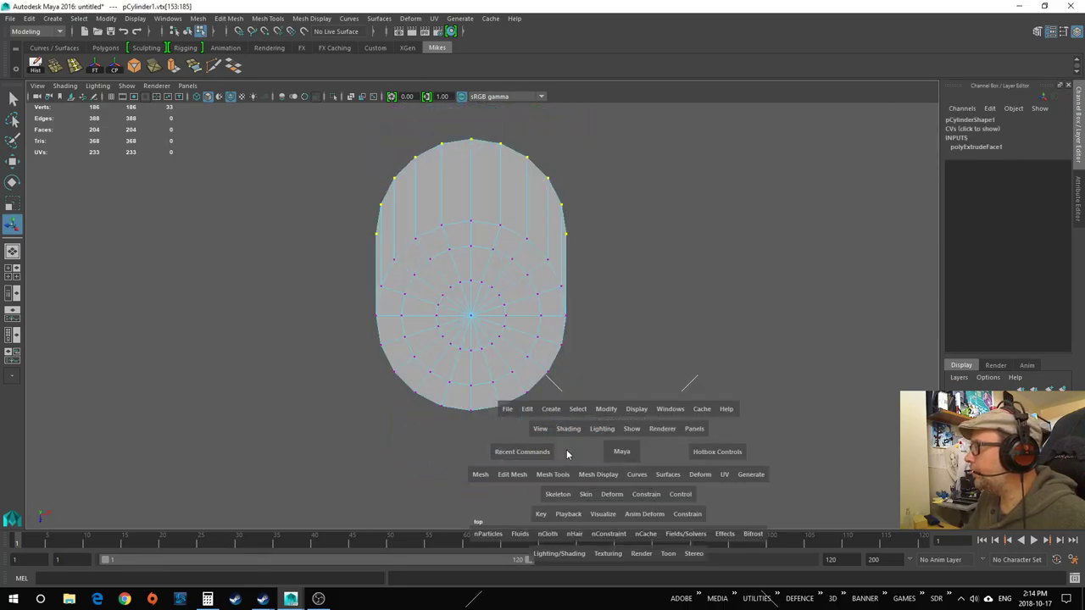
key("r")
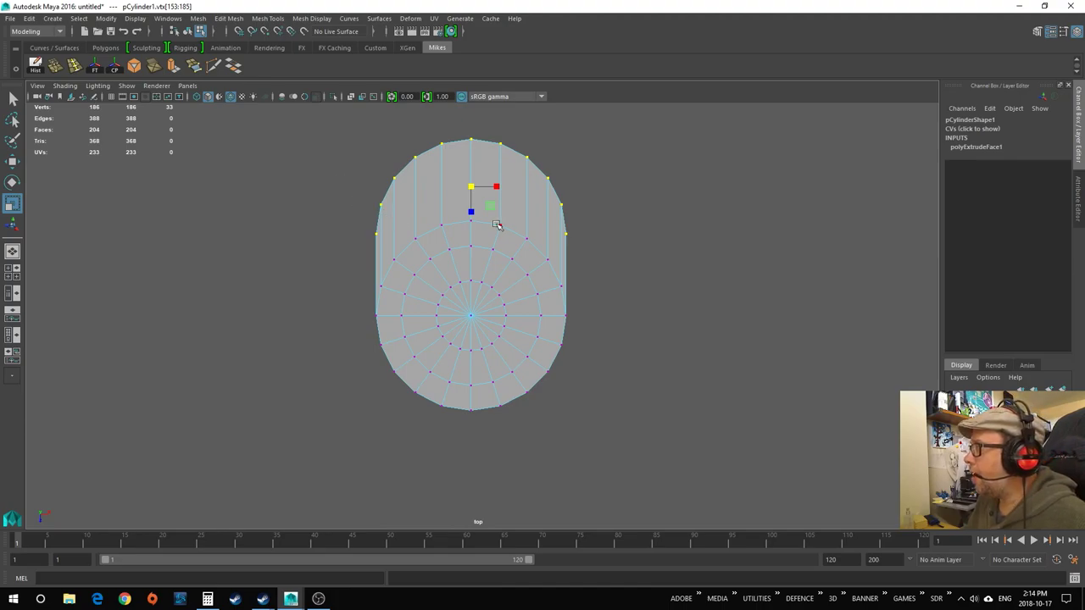
left_click_drag(472, 214, 469, 182)
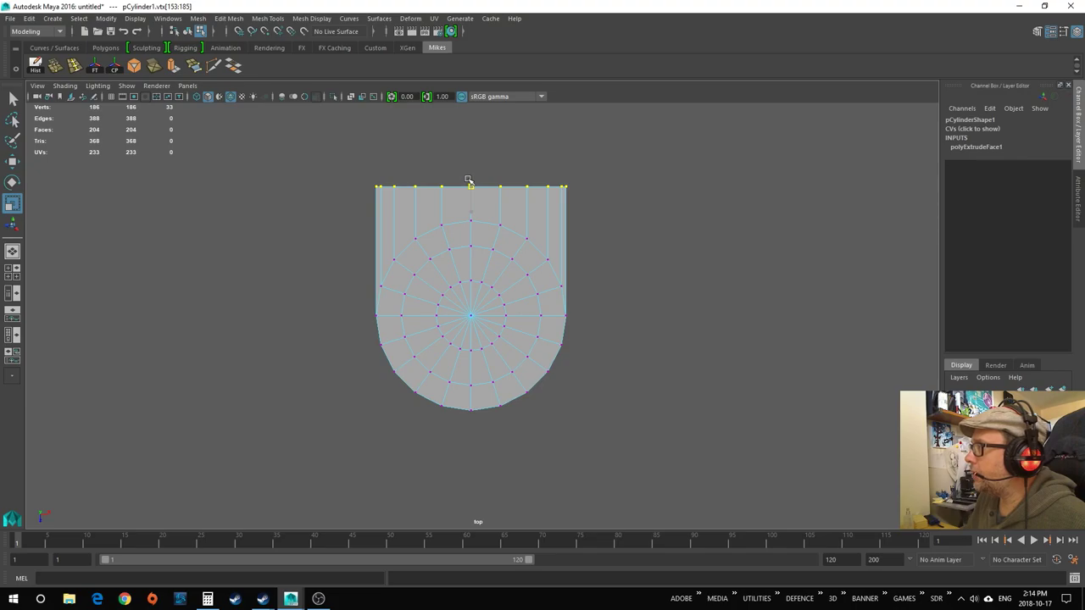
left_click(594, 197)
key("space")
mouse_move(611, 211)
left_mouse_down()
mouse_move(625, 212)
mouse_move(577, 192)
mouse_move(351, 194)
mouse_move(438, 162)
mouse_move(542, 155)
mouse_move(593, 223)
left_mouse_up()
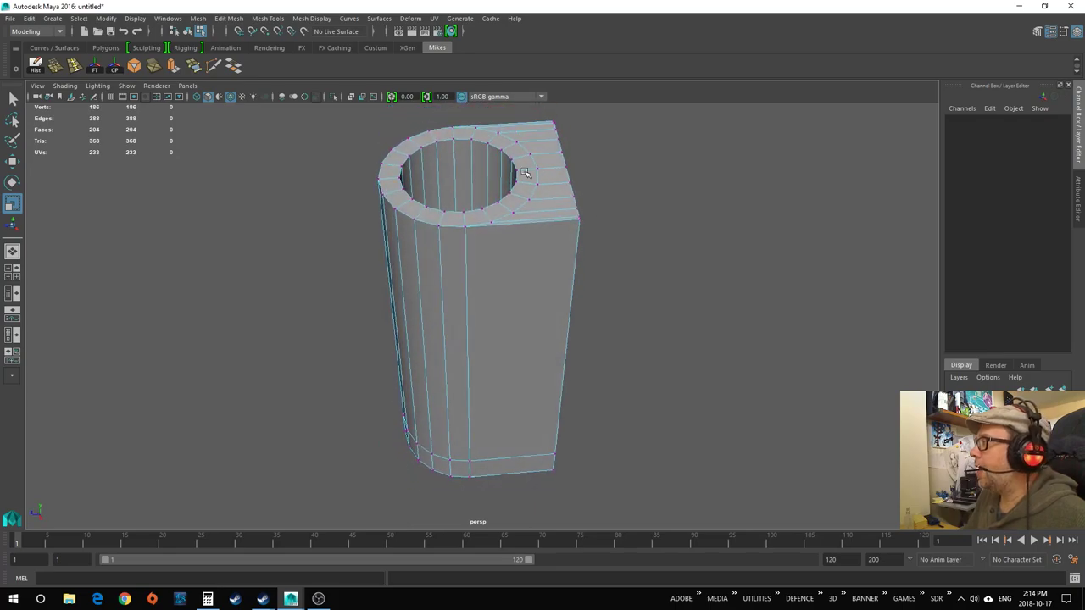
scroll(585, 288, "down", 3)
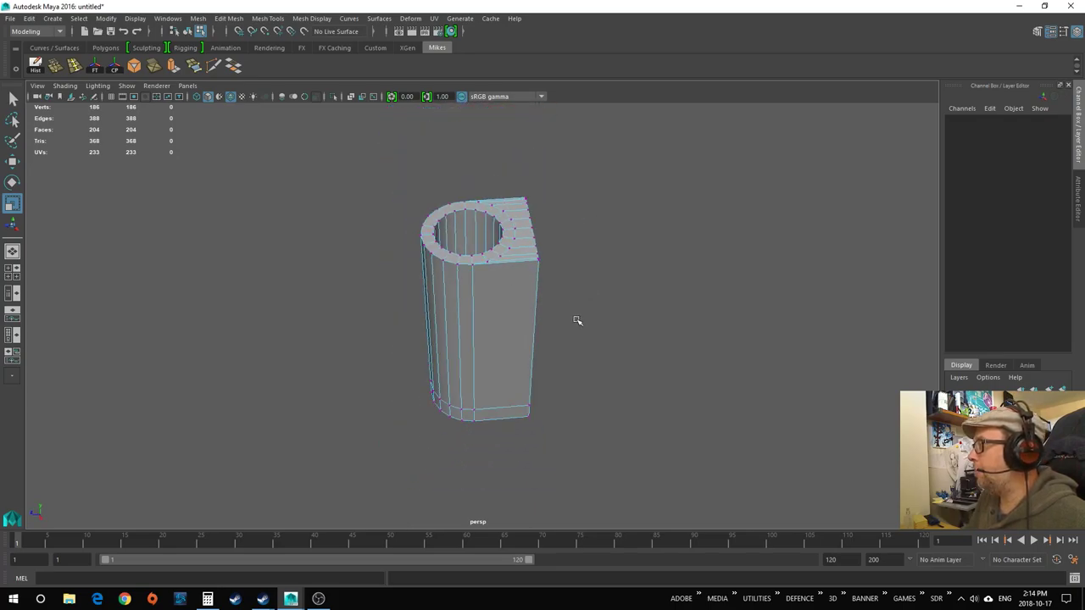
scroll(576, 312, "up", 2)
Select all vertices of the flat end from the right view and move them slightly along the Z axis.
key("space")
left_click(581, 313)
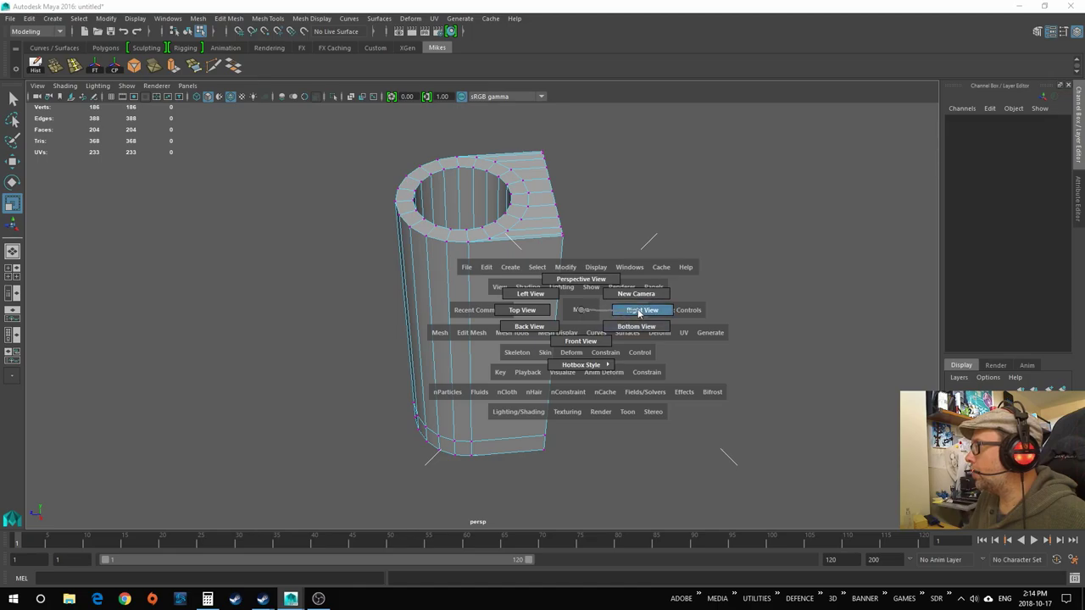
left_click_drag(637, 311, 636, 310)
right_click_drag(505, 309, 545, 224)
left_click_drag(504, 158, 534, 429)
key("space")
left_click_drag(560, 375, 522, 312)
key("w")
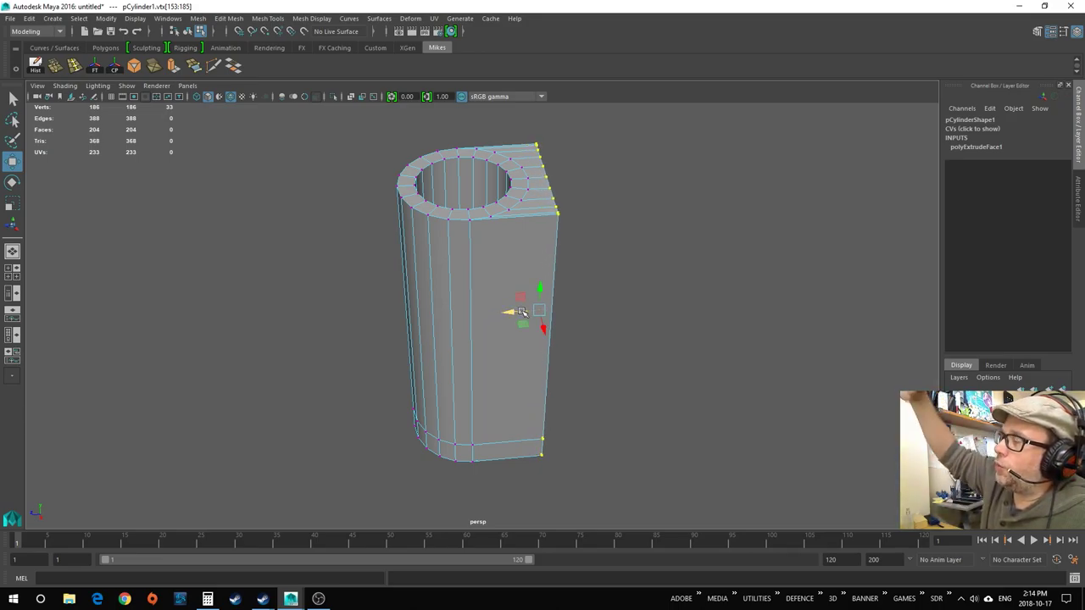
left_click_drag(508, 313, 511, 313)
Return the container to object mode and inspect its flat back and rounded front.
left_click(702, 328)
left_click_drag(702, 328, 666, 405, "alt")
right_click_drag(545, 279, 590, 254)
left_click_drag(709, 328, 573, 328, "alt")
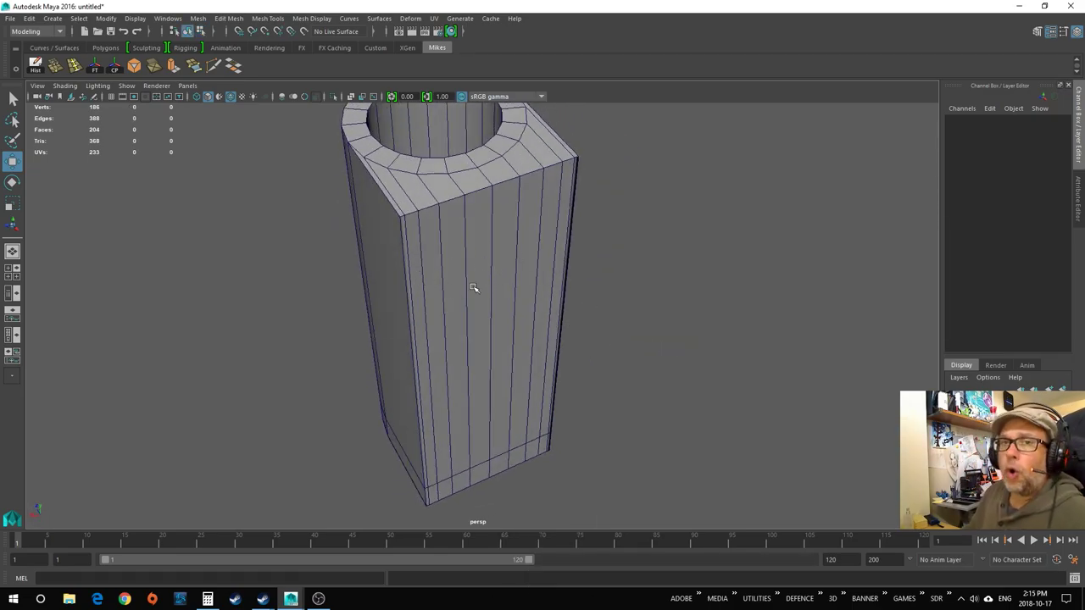
left_click_drag(473, 288, 600, 319, "alt")
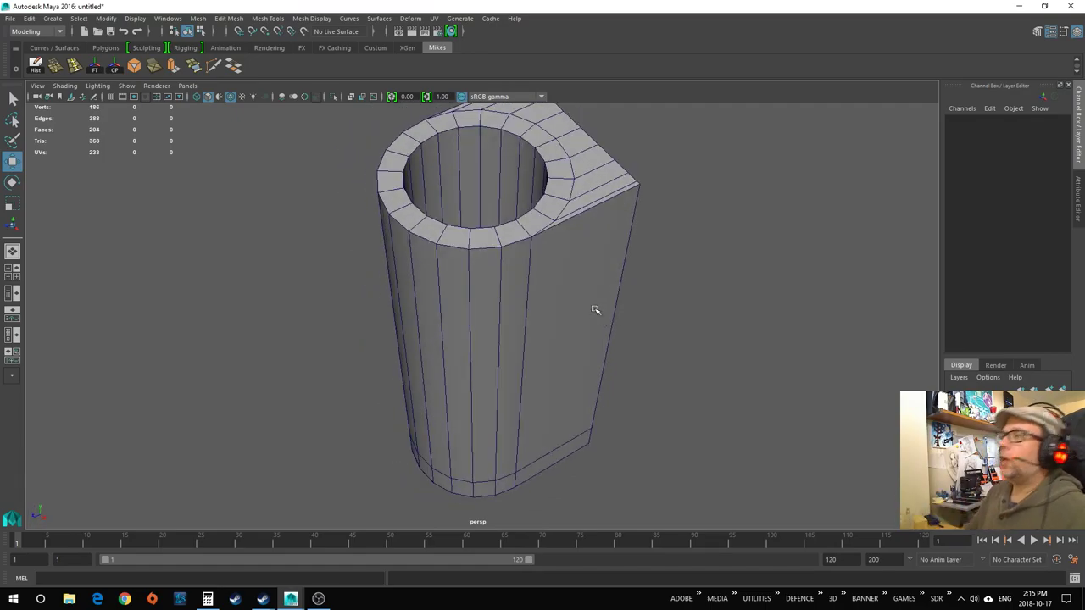
Turn off the wireframe overlay on the shaded model and select the container to examine its rim and edges.
left_click(230, 96)
left_click_drag(249, 257, 431, 358, "alt")
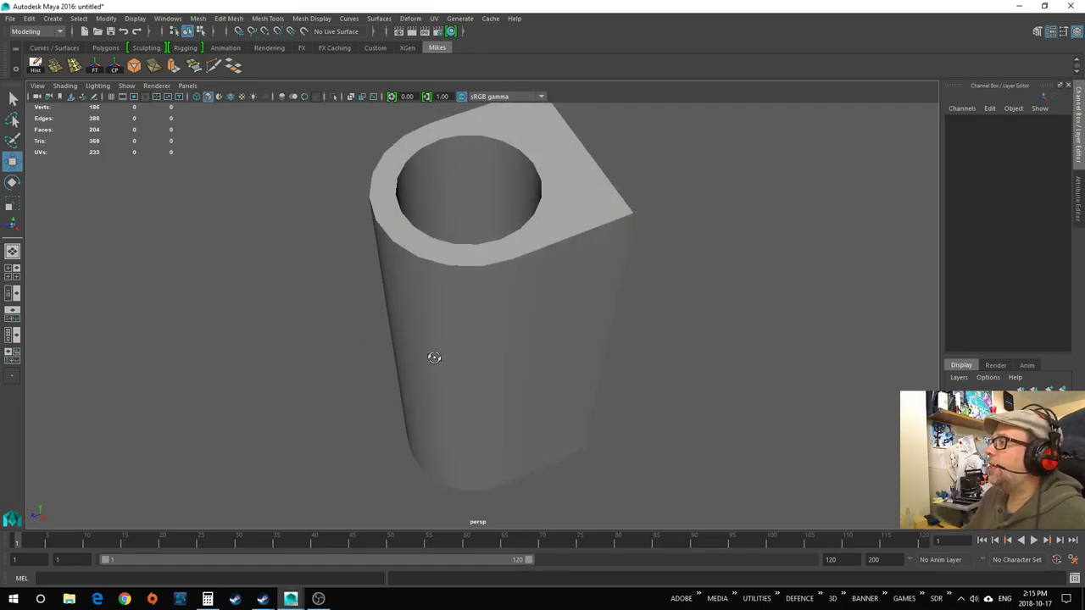
left_click(490, 322)
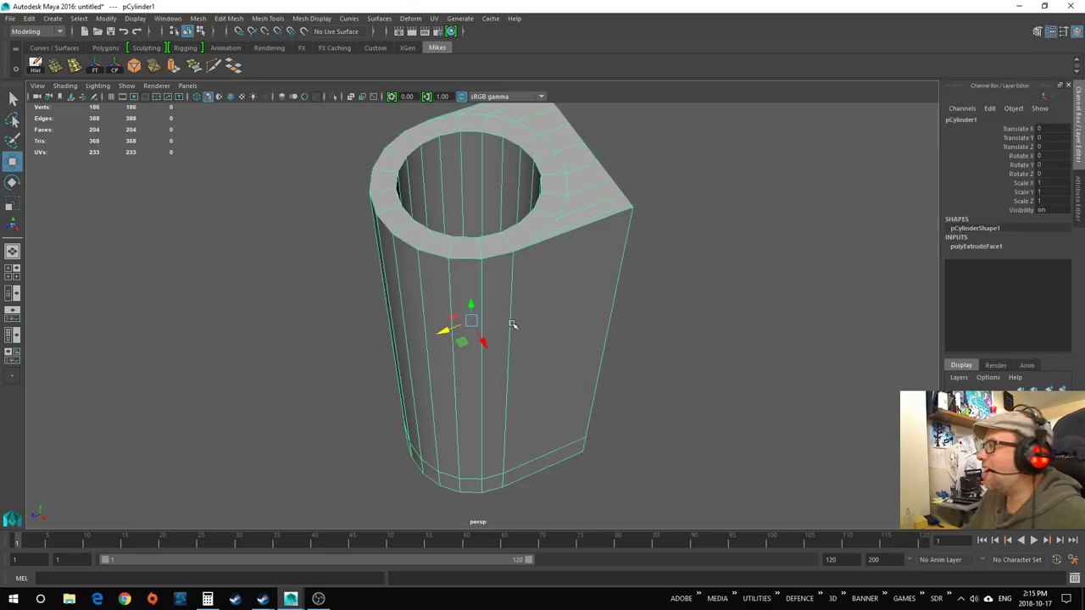
mouse_move(597, 362)
left_mouse_down("alt")
mouse_move(516, 361)
mouse_move(590, 367)
left_mouse_up("alt")
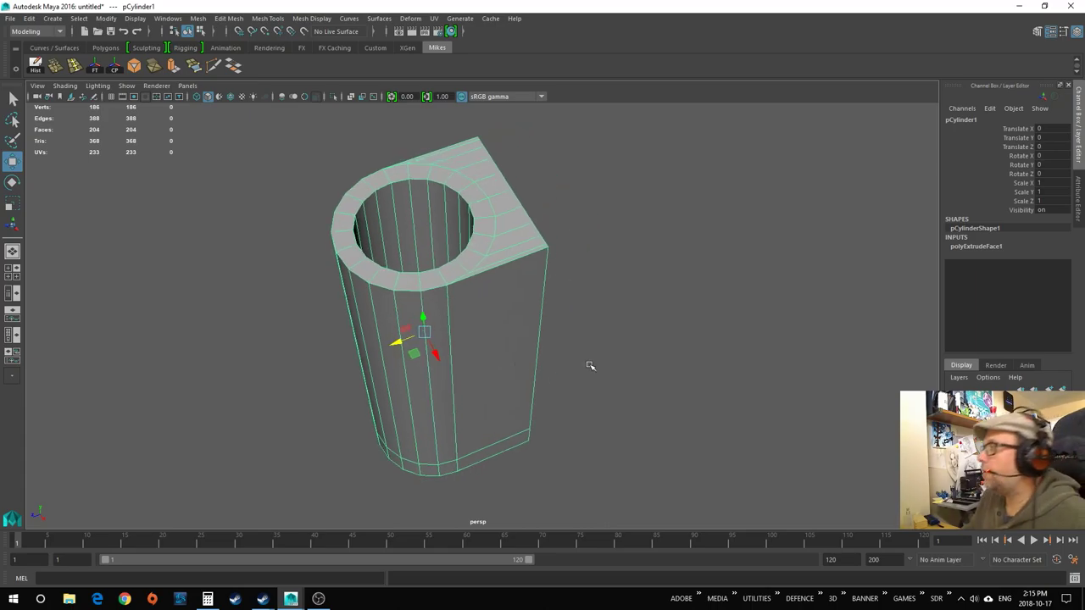
scroll(584, 367, "up", 3)
middle_click_drag(609, 368, 630, 390, "alt")
left_click_drag(630, 390, 620, 398, "alt")
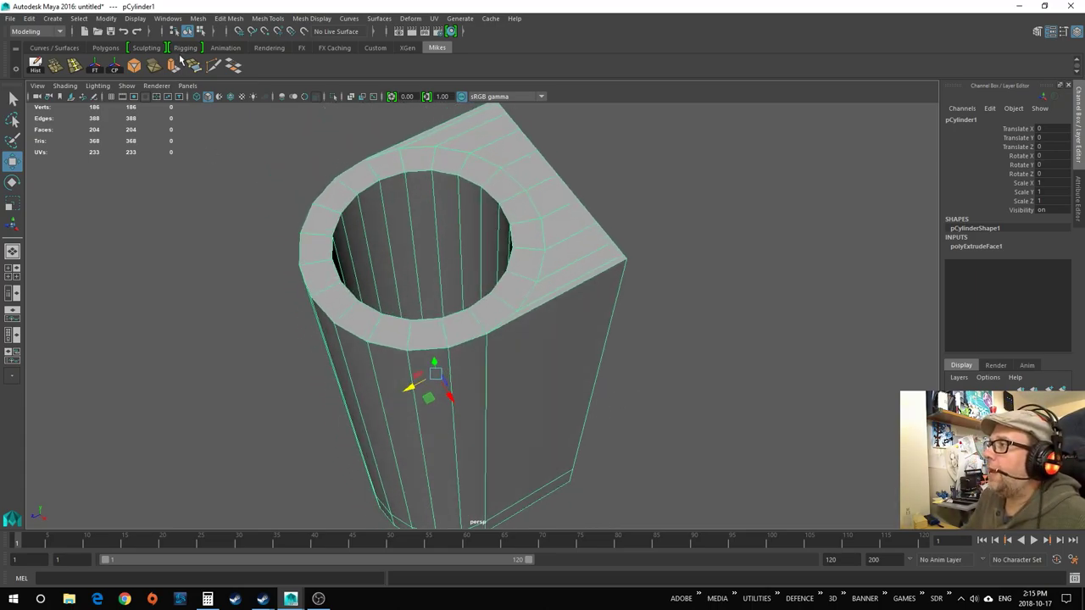
left_click(104, 49)
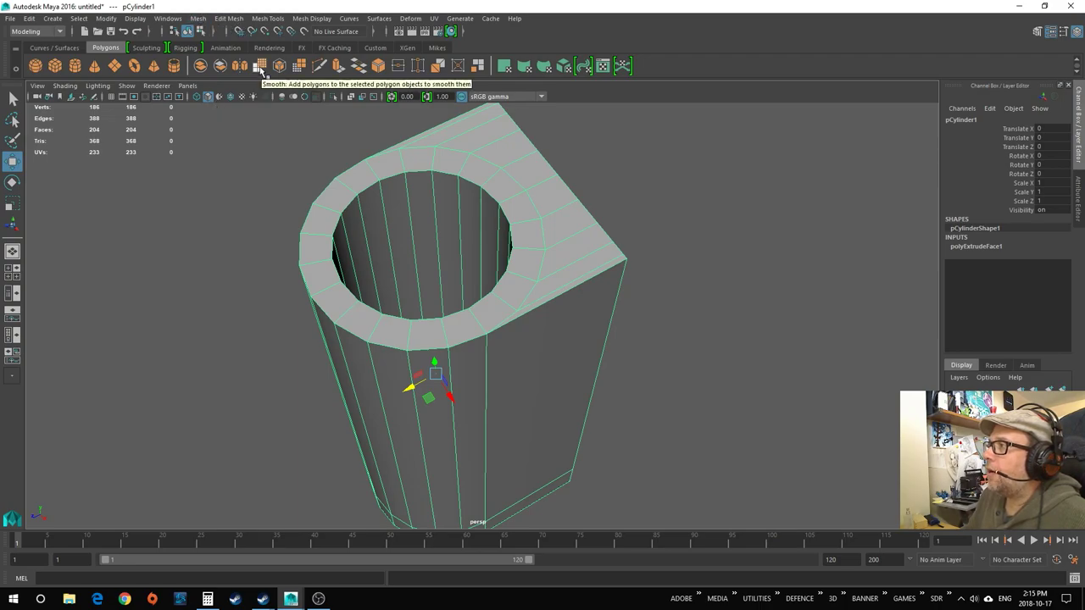
left_click(237, 18)
mouse_move(168, 19)
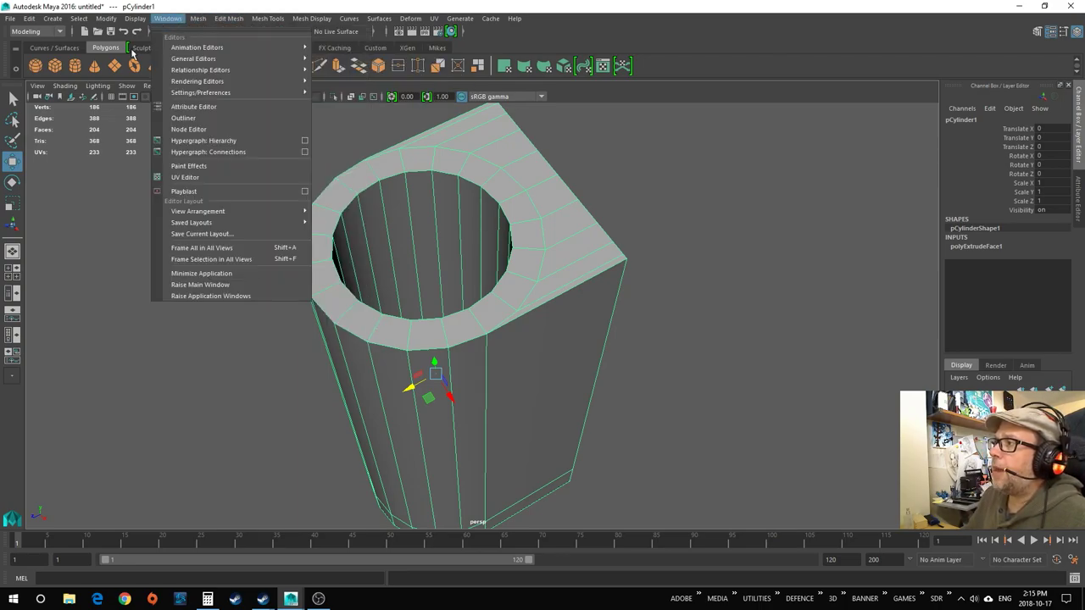
left_click(730, 157)
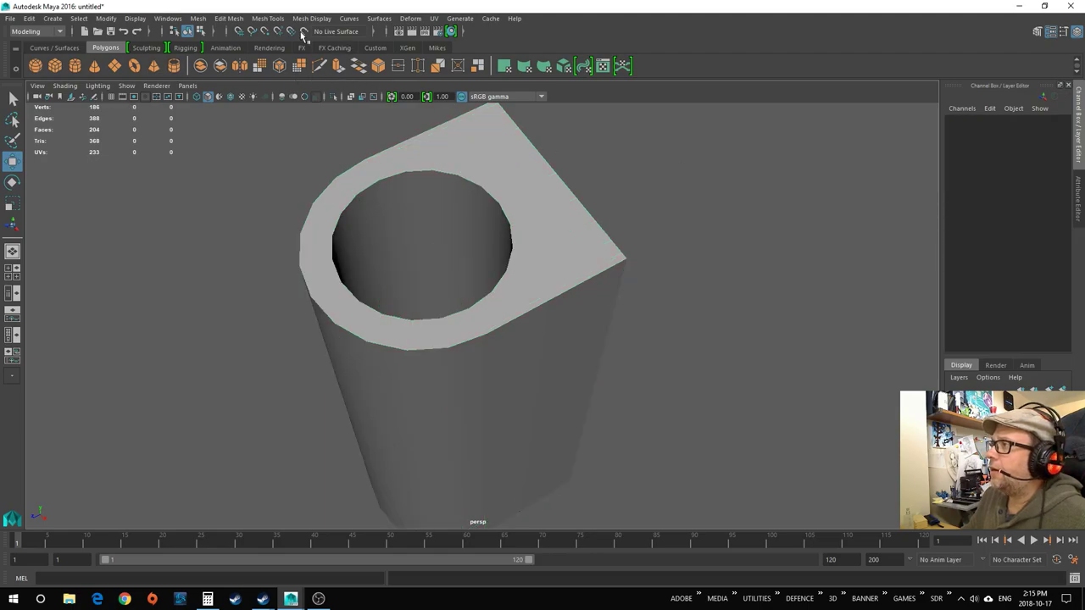
left_click(267, 18)
mouse_move(169, 18)
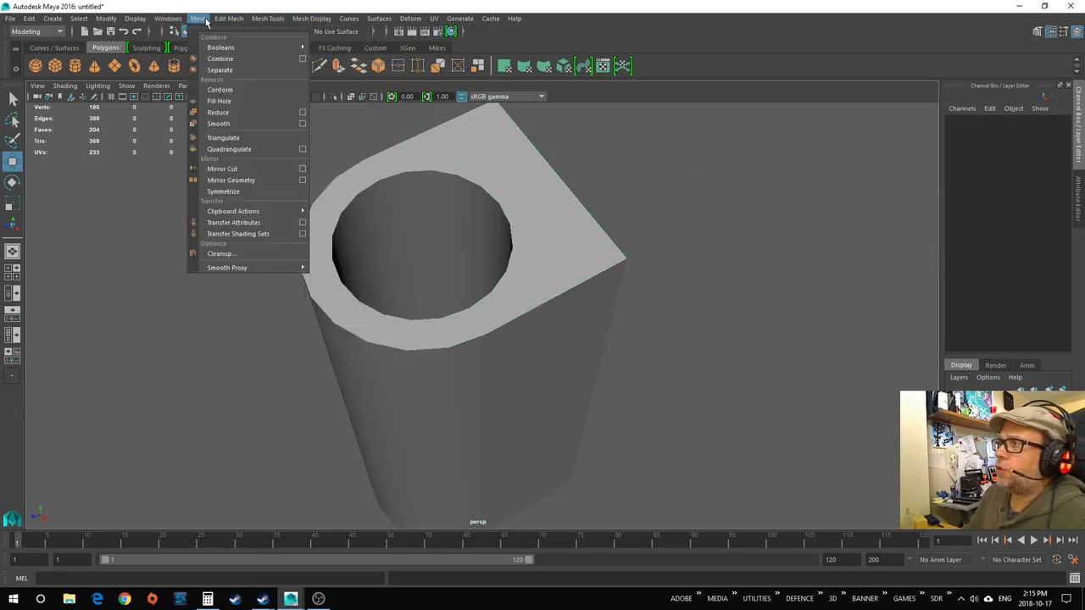
mouse_move(351, 23)
left_click(462, 52)
left_click(436, 48)
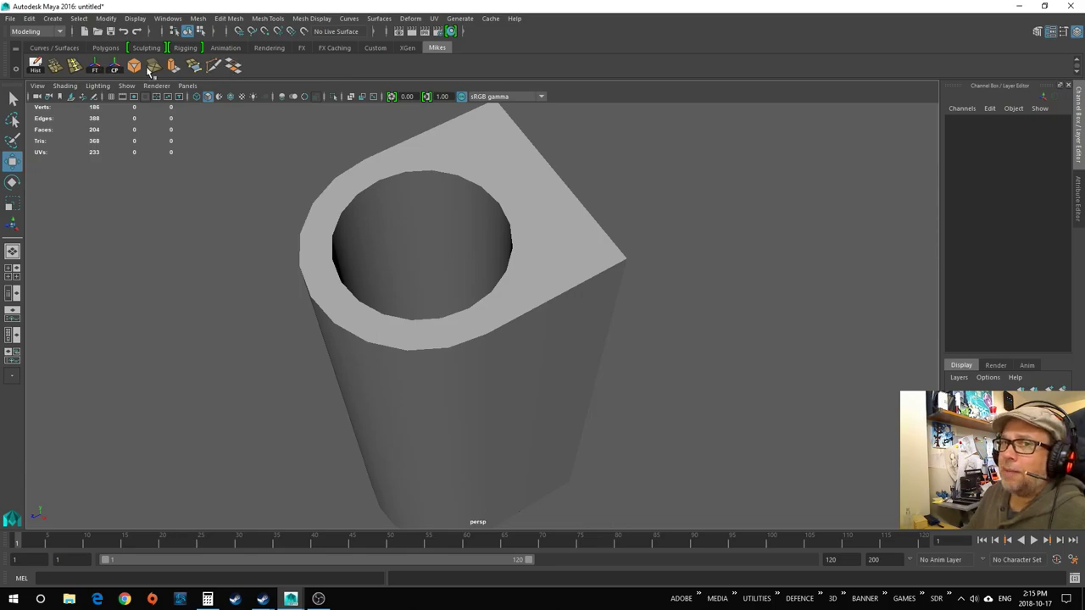
left_click(268, 19)
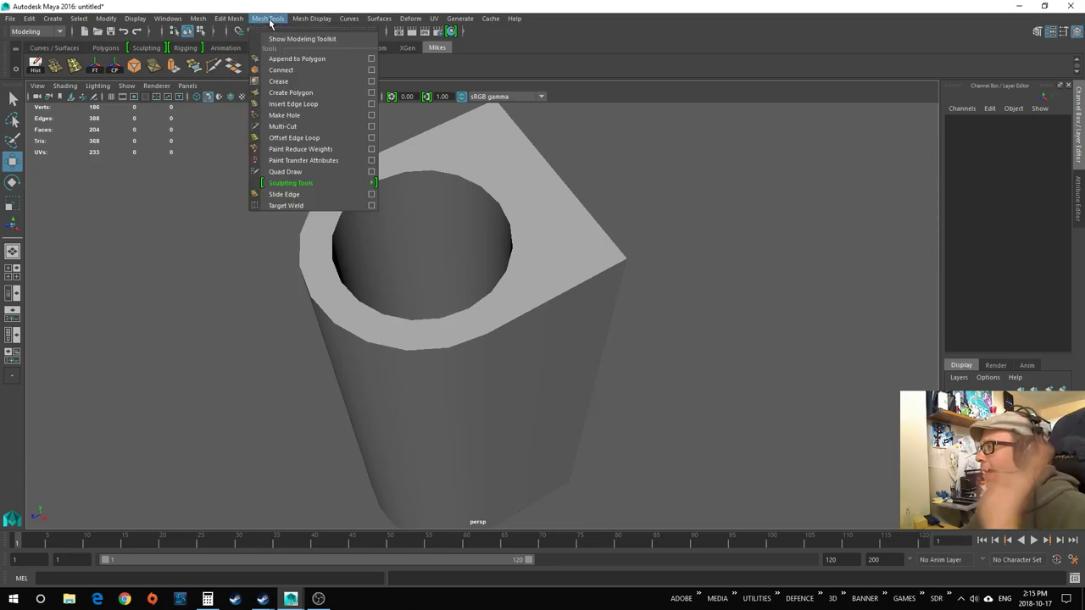
mouse_move(239, 20)
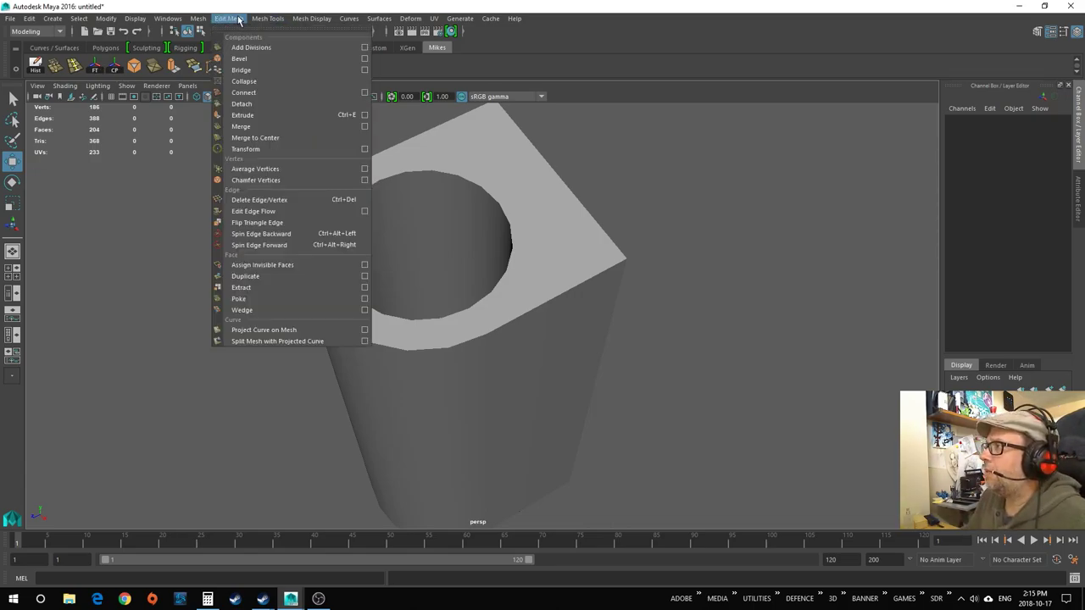
left_click(757, 321)
Examine the container in wireframe display, restore smooth shading with the wireframe overlay, and reselect the container.
left_click_drag(600, 346, 617, 344, "alt")
left_click(536, 313)
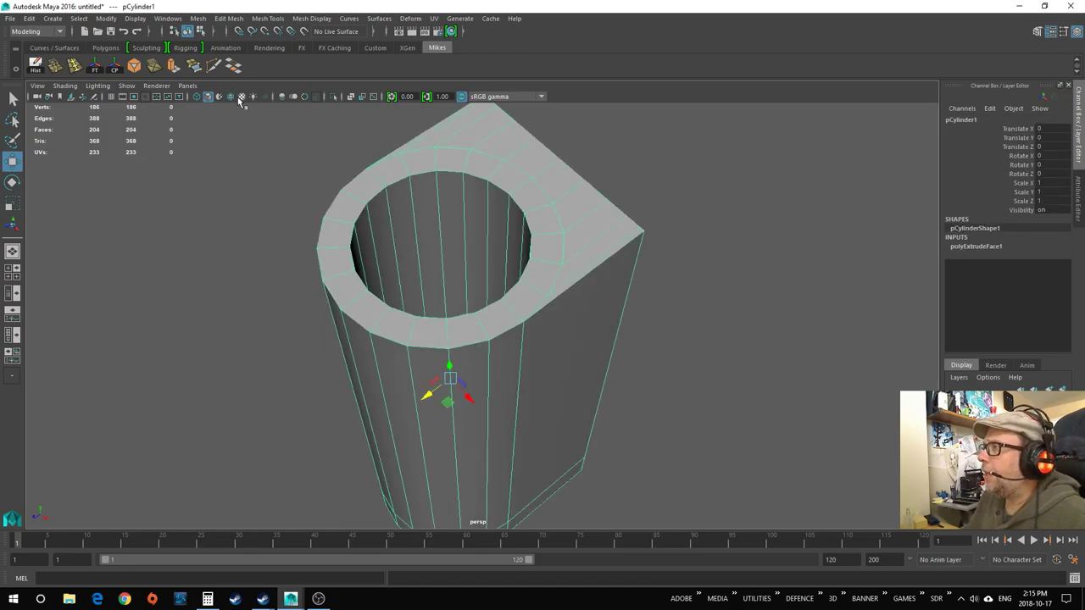
left_click(197, 96)
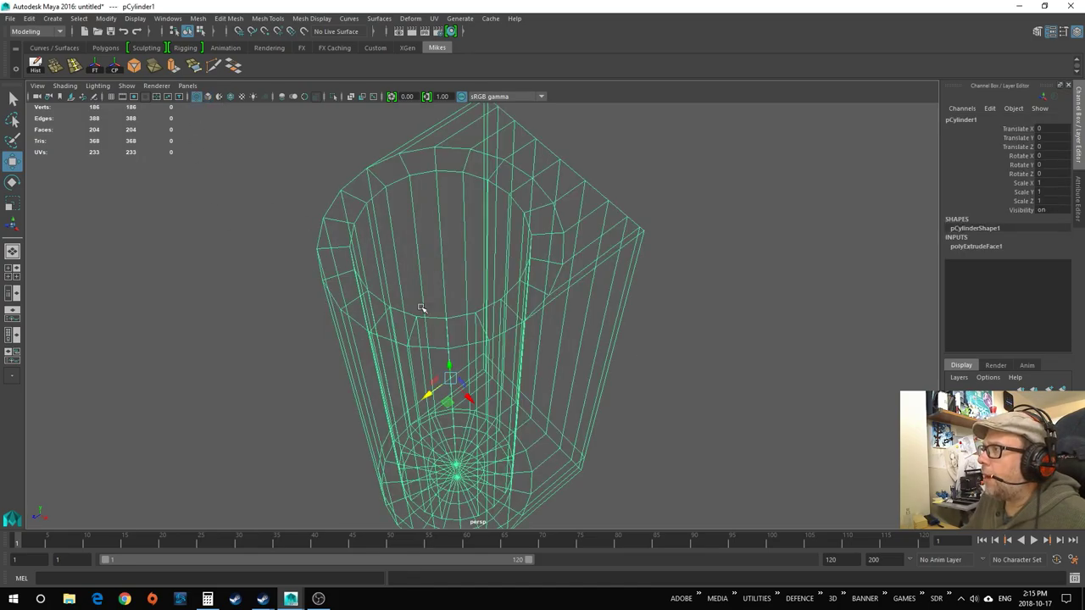
left_click(208, 96)
left_click(231, 96)
left_click(698, 327)
mouse_move(687, 385)
left_mouse_down("alt")
mouse_move(655, 276)
mouse_move(693, 377)
mouse_move(605, 322)
left_mouse_up("alt")
left_click(605, 323)
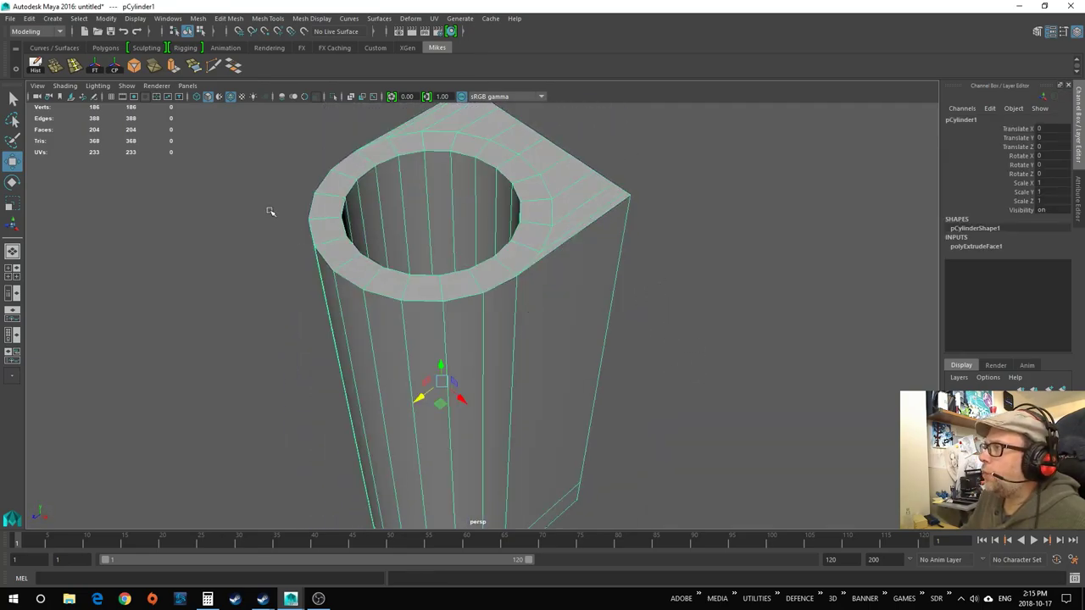
Apply Smooth to the container mesh and inspect the rounded result around its base.
left_click(106, 48)
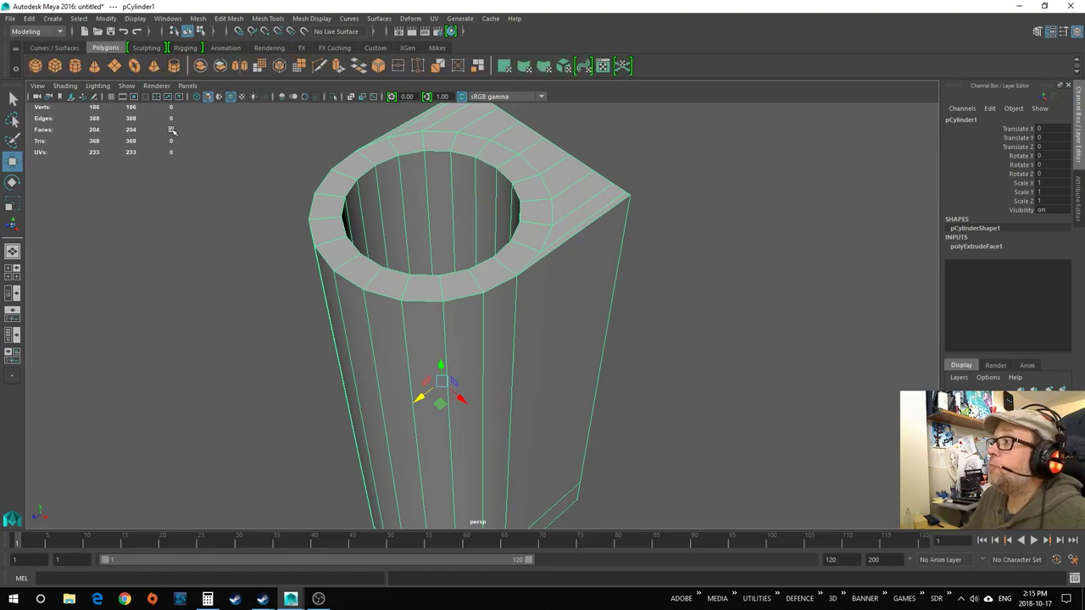
left_click(257, 66)
left_click(712, 394)
left_click_drag(712, 394, 692, 332, "alt")
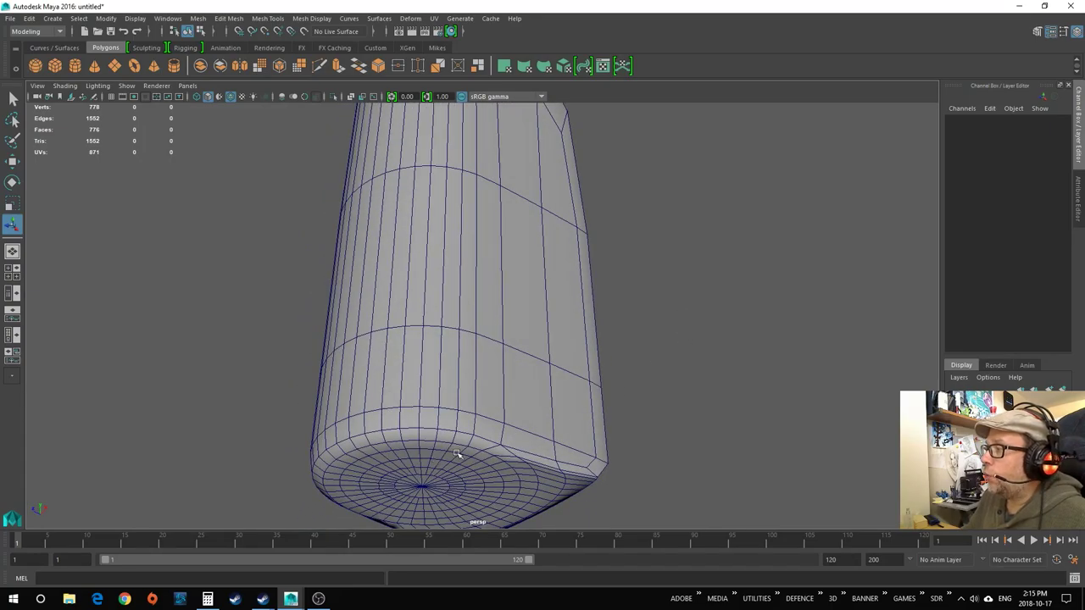
Examine the smoothed base and rim of the container, and undo the Smooth operation.
scroll(457, 452, "up", 5)
middle_click_drag(458, 448, 481, 327, "alt")
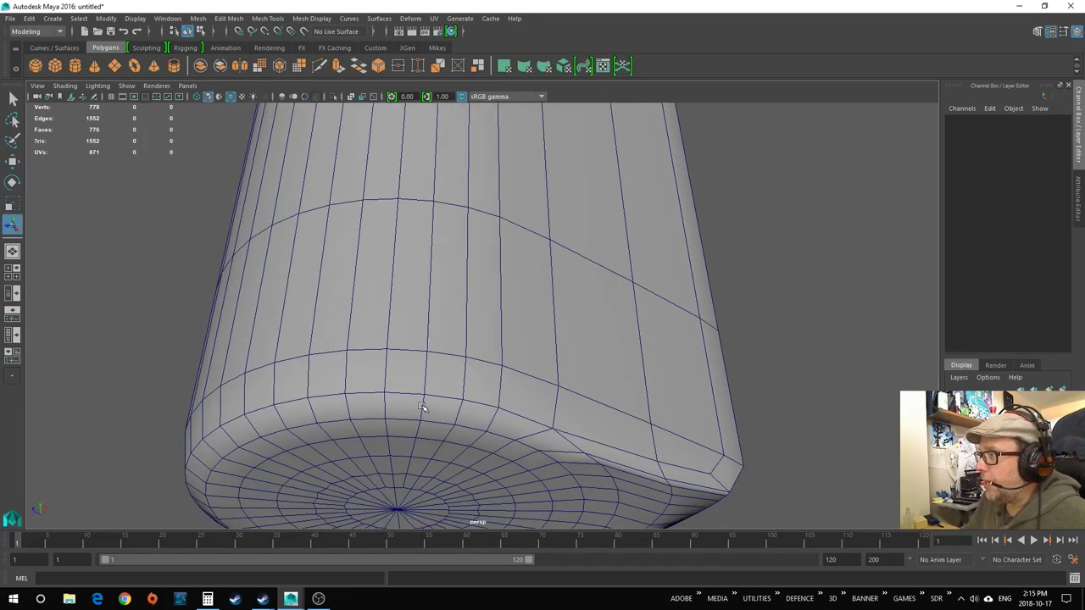
scroll(422, 408, "down", 5)
left_click_drag(406, 354, 397, 435, "alt")
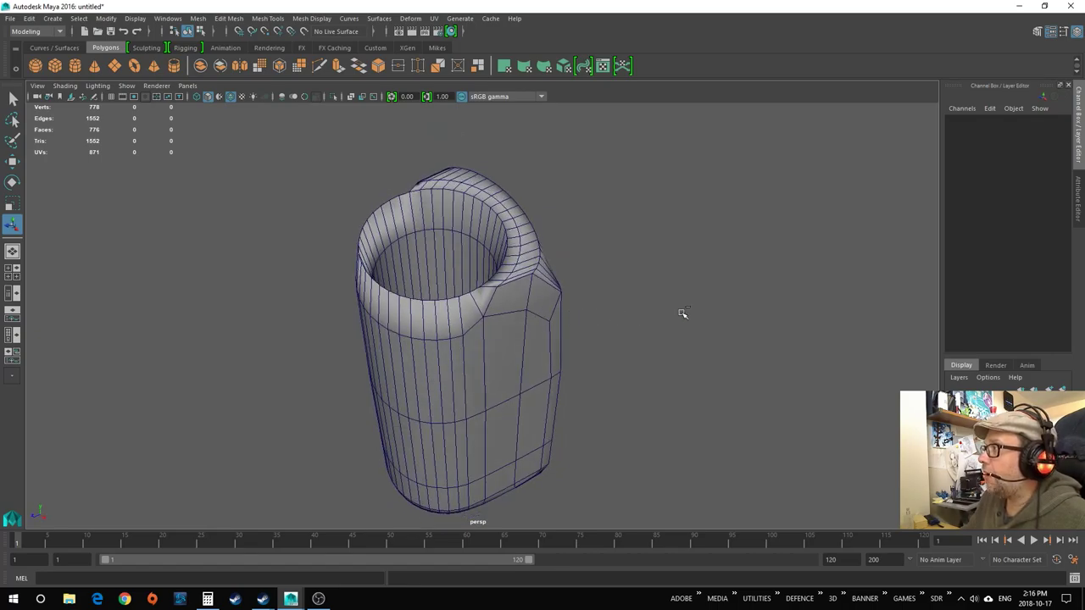
key("ctrl+z")
key("ctrl+z")
left_click_drag(666, 318, 626, 319, "alt")
middle_click_drag(626, 320, 637, 339, "alt")
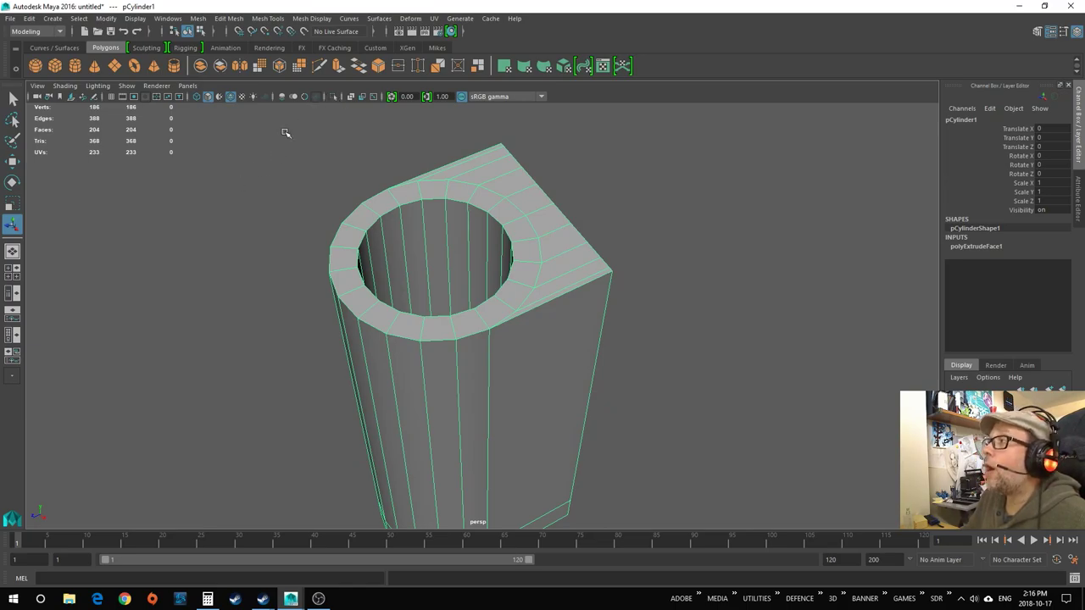
Insert an edge loop around the container's outer wall just below the top rim.
left_click(438, 48)
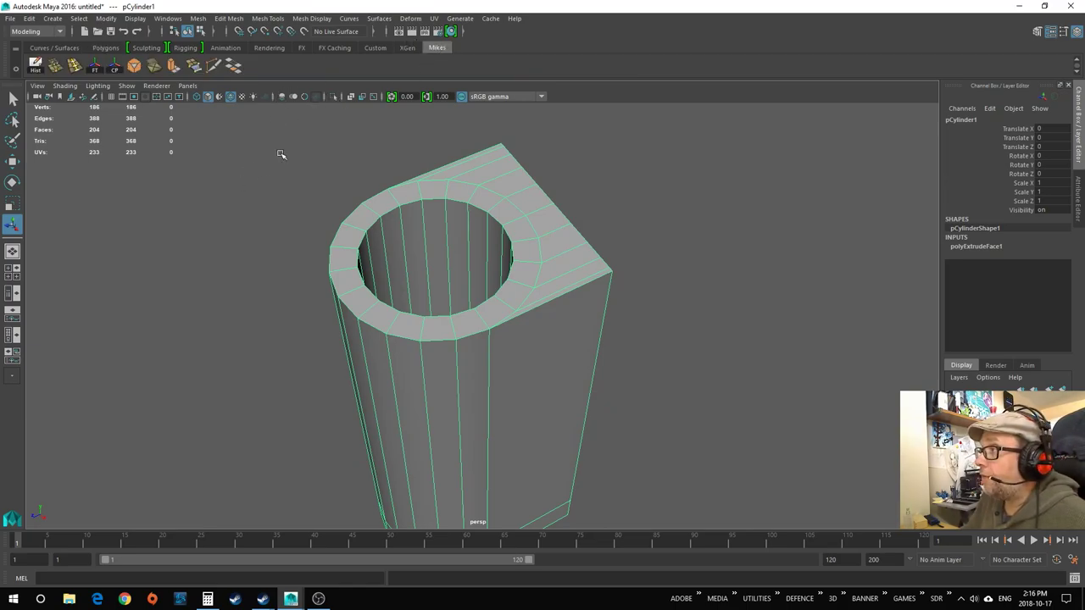
left_click(74, 68)
middle_click_drag(542, 368, 542, 339, "alt")
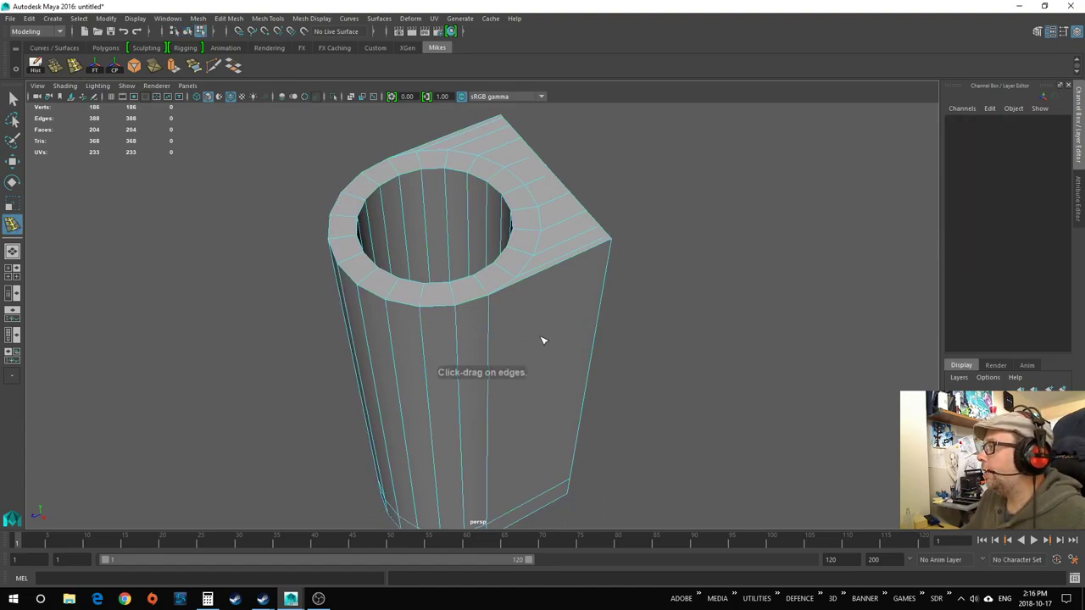
left_click(491, 310)
scroll(509, 333, "up", 4)
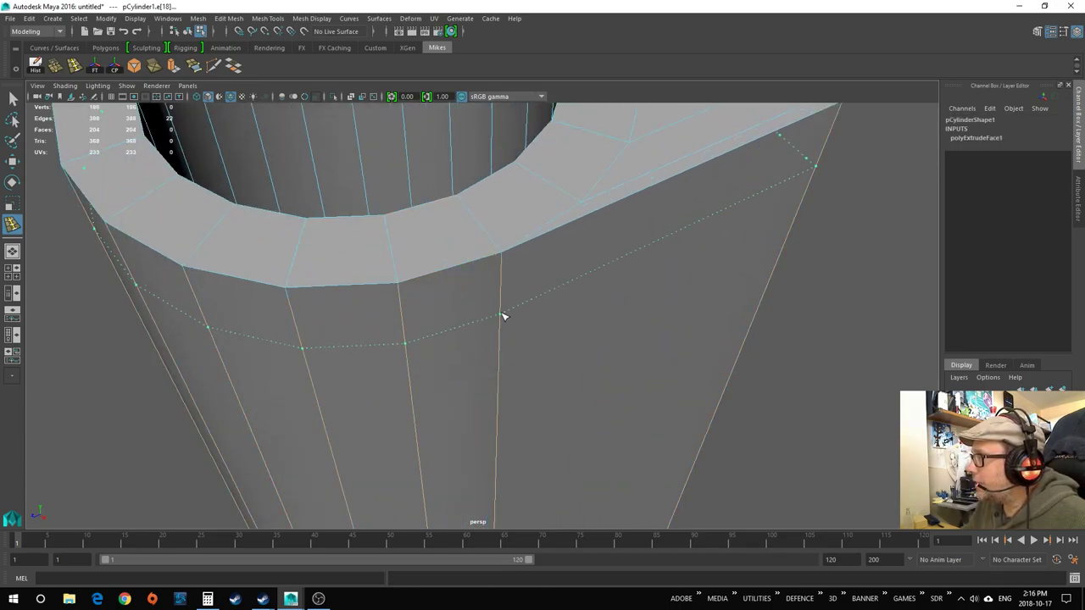
left_click(503, 295)
scroll(540, 363, "down", 4)
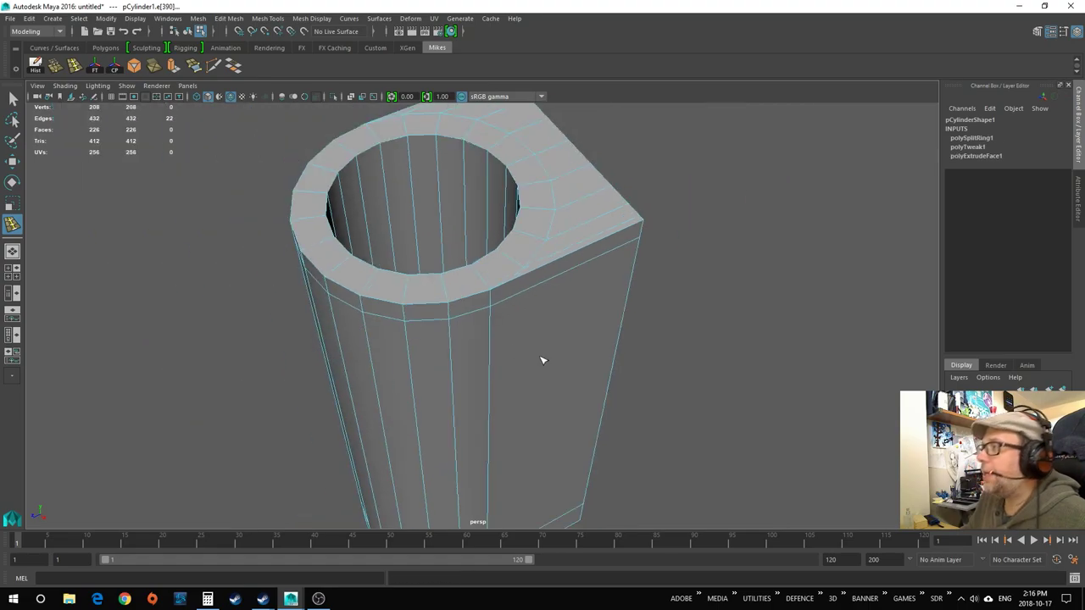
Insert two more edge loops around the outer wall, dividing its height into roughly equal sections.
left_click_drag(540, 368, 492, 267, "alt")
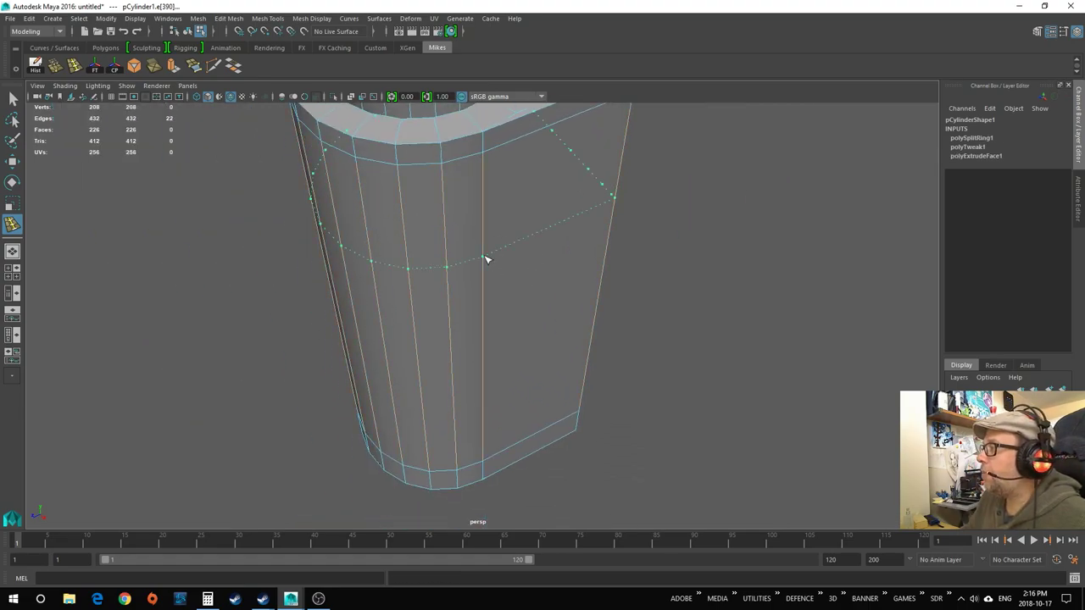
left_click(486, 258)
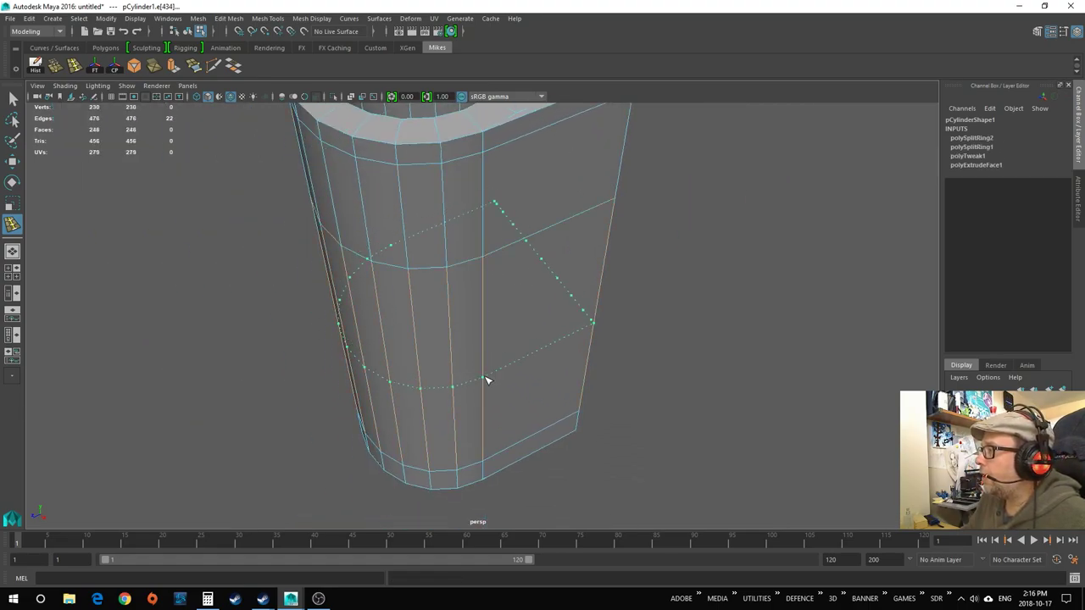
left_click(486, 381)
left_click_drag(554, 291, 547, 350, "alt")
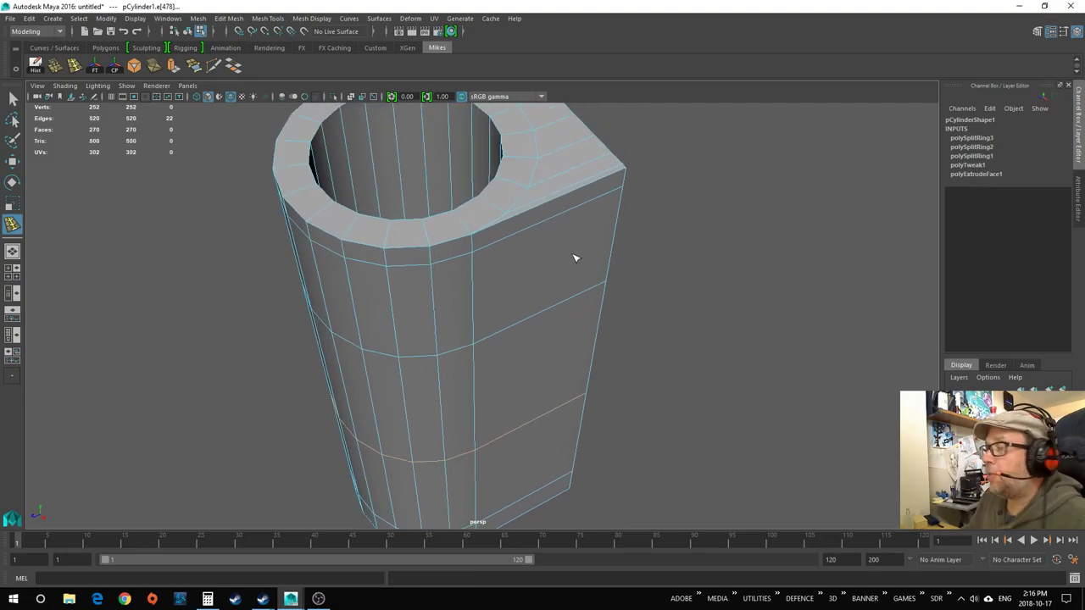
Insert an edge loop around the opening on the top face, close to its inner edge, and undo the extra split.
left_click_drag(575, 258, 551, 329, "alt")
scroll(488, 320, "up", 3)
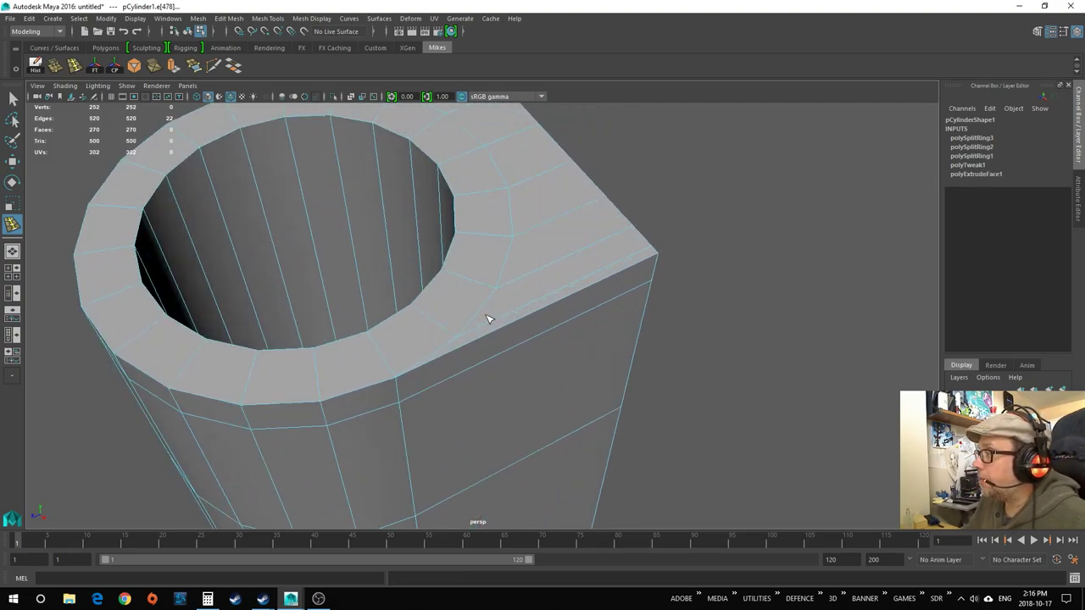
left_click(458, 278)
key("ctrl+z")
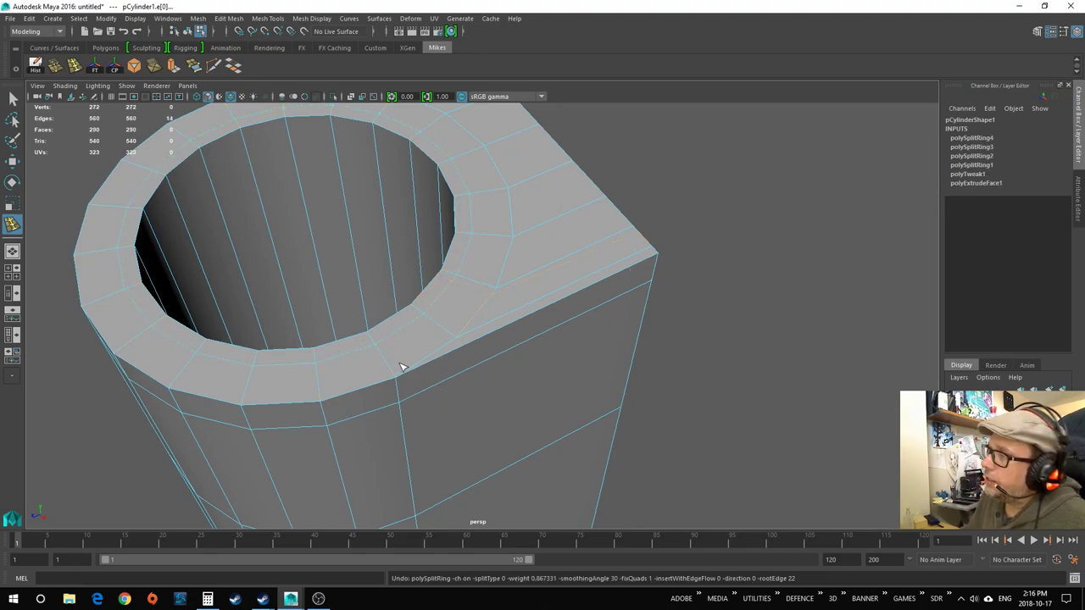
left_click_drag(401, 370, 485, 395, "alt")
left_click_drag(607, 346, 437, 345, "alt")
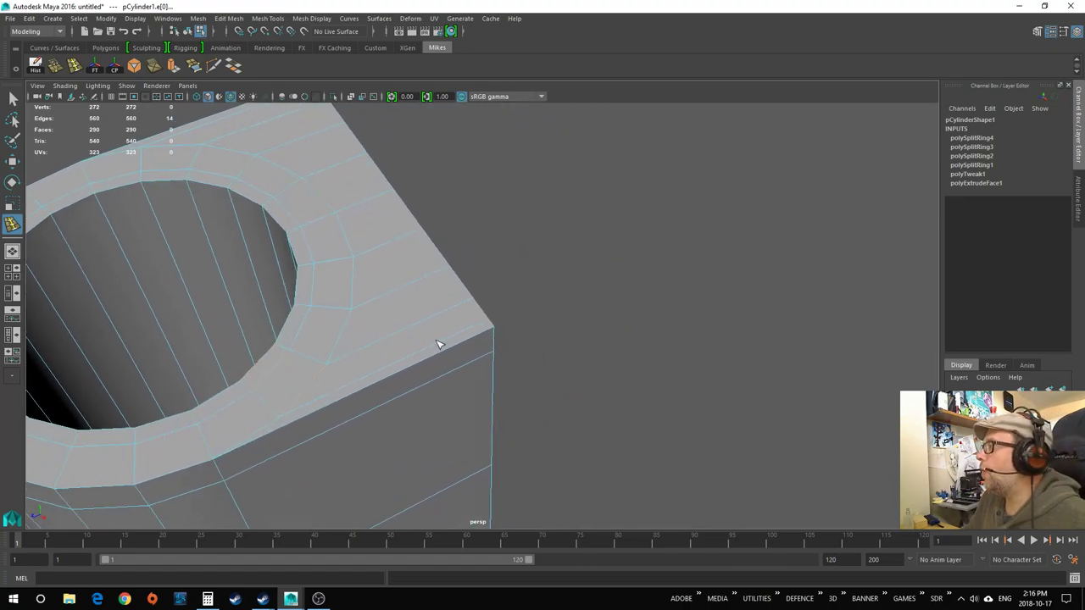
Insert a vertical edge loop beside the container's flat back and nudge it close to the back edge.
left_click(464, 308)
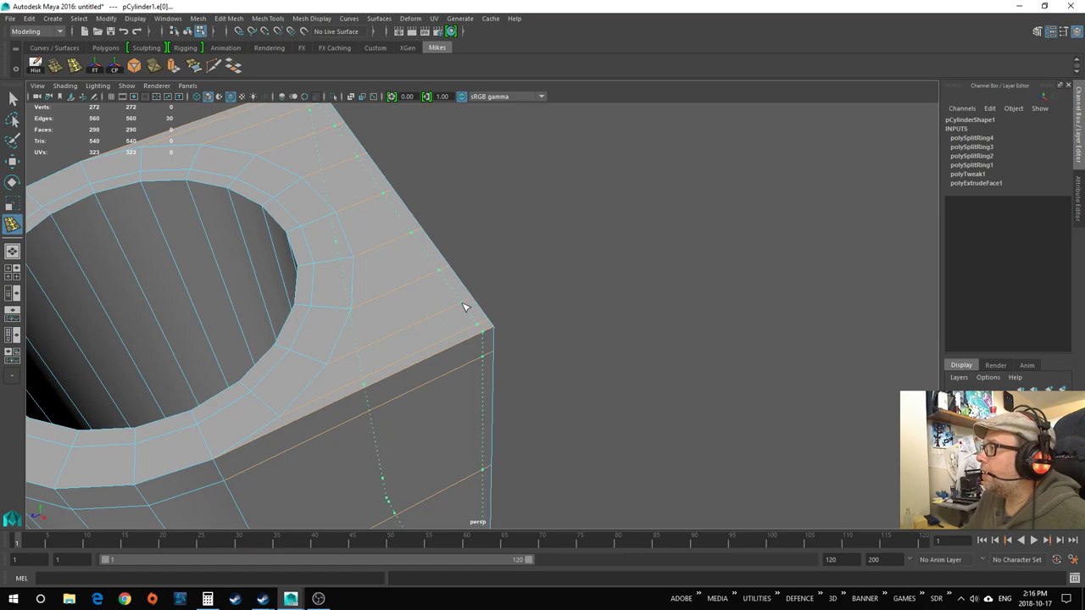
left_click_drag(465, 307, 466, 309)
left_click_drag(549, 380, 240, 225, "alt")
scroll(547, 427, "up", 5)
scroll(510, 378, "down", 2)
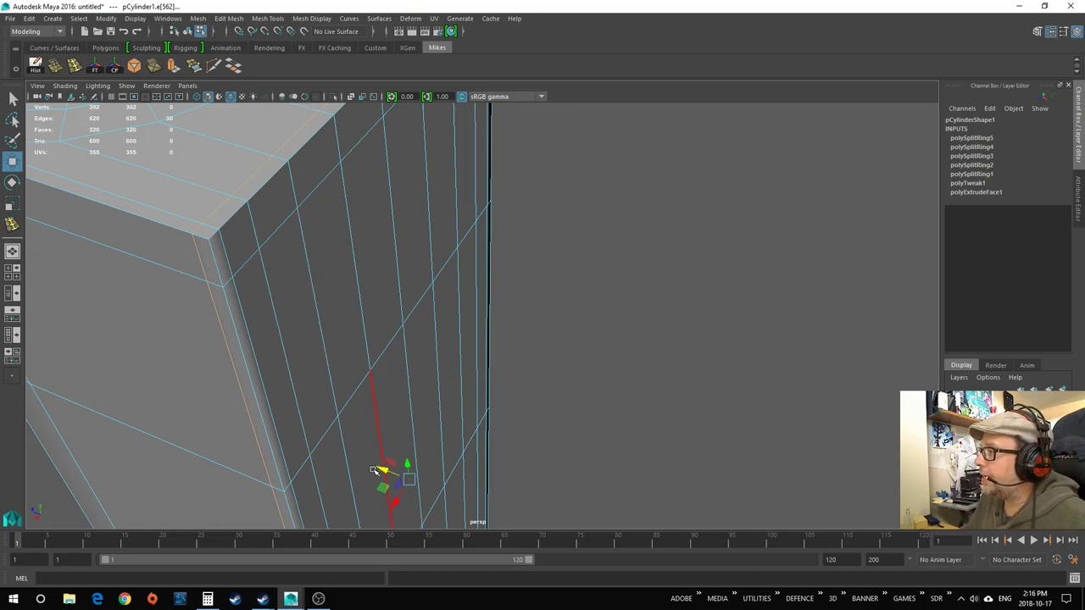
left_click_drag(384, 469, 384, 471)
scroll(531, 390, "down", 5)
mouse_move(530, 390)
left_mouse_down("alt")
mouse_move(557, 403)
mouse_move(569, 381)
mouse_move(551, 392)
left_mouse_up("alt")
scroll(575, 389, "down", 3)
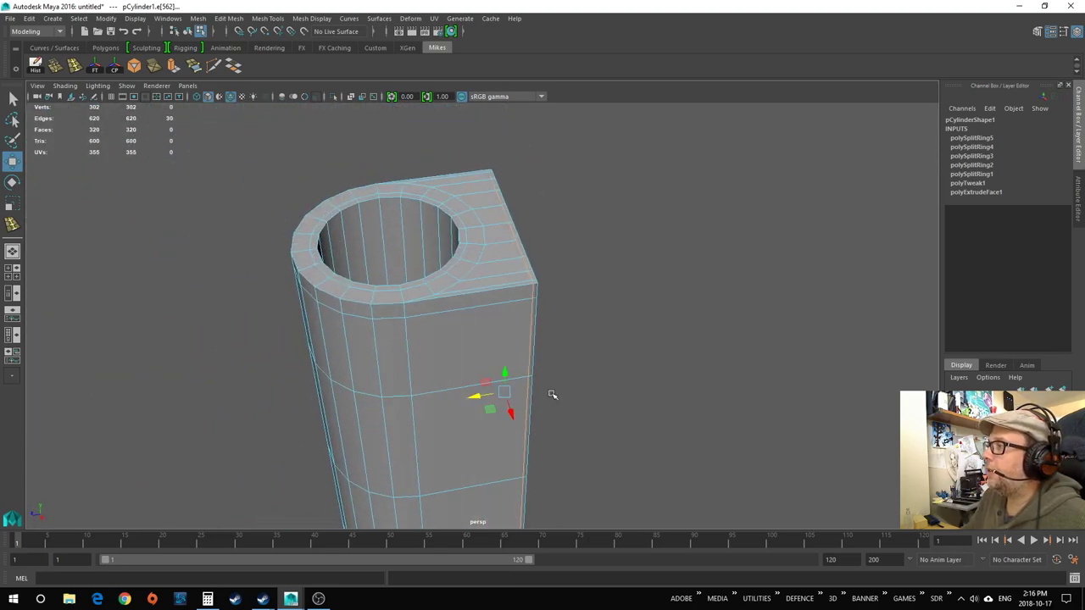
Return the container to object mode, delete its construction history, and deselect it.
left_click(13, 99)
right_click_drag(500, 288, 532, 269)
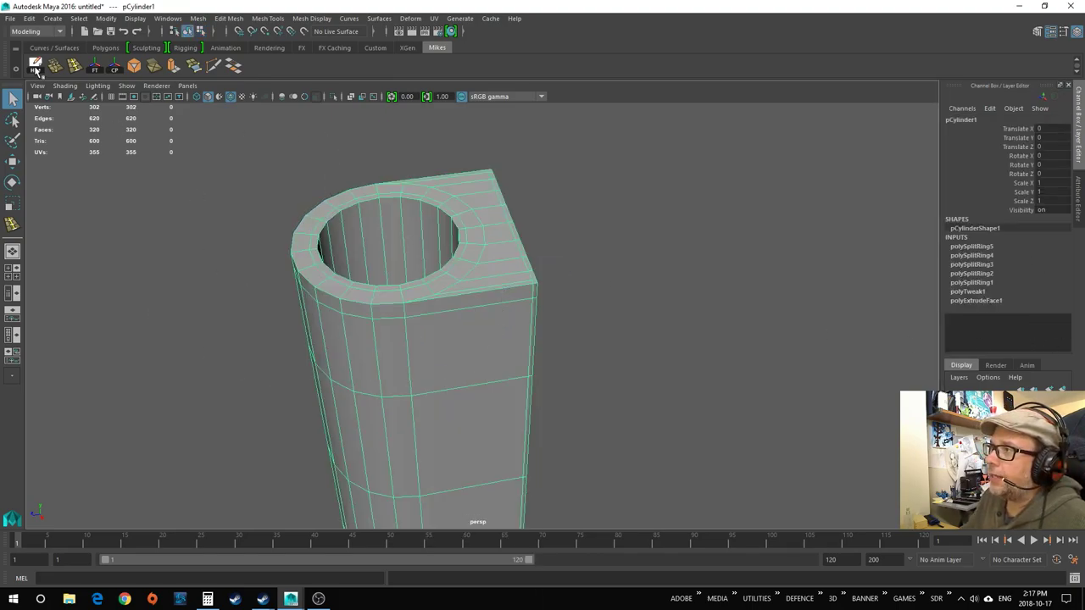
left_click(36, 66)
left_click(32, 18)
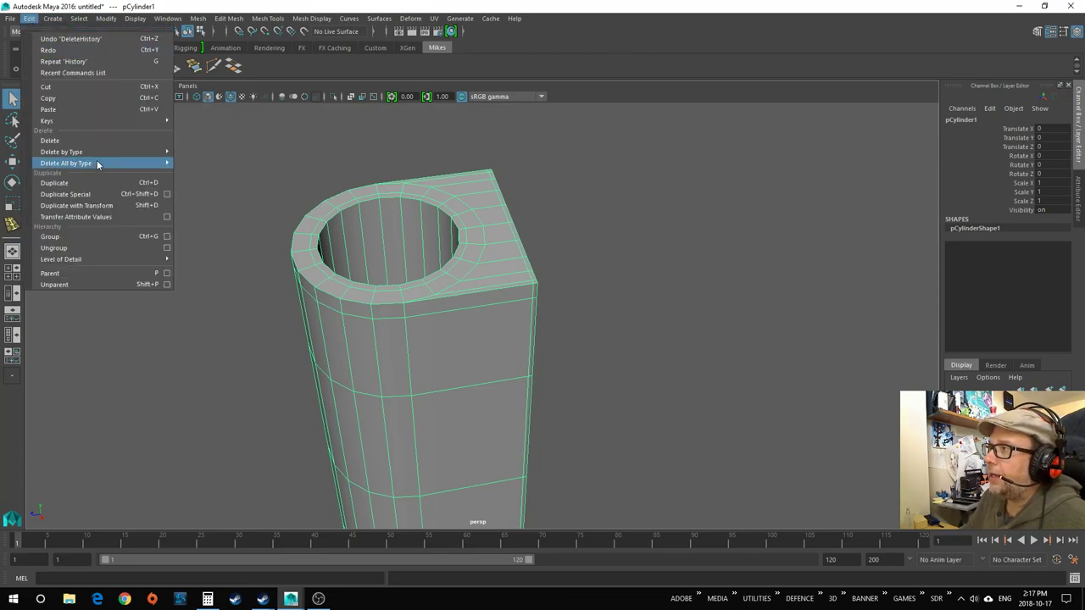
left_click(226, 224)
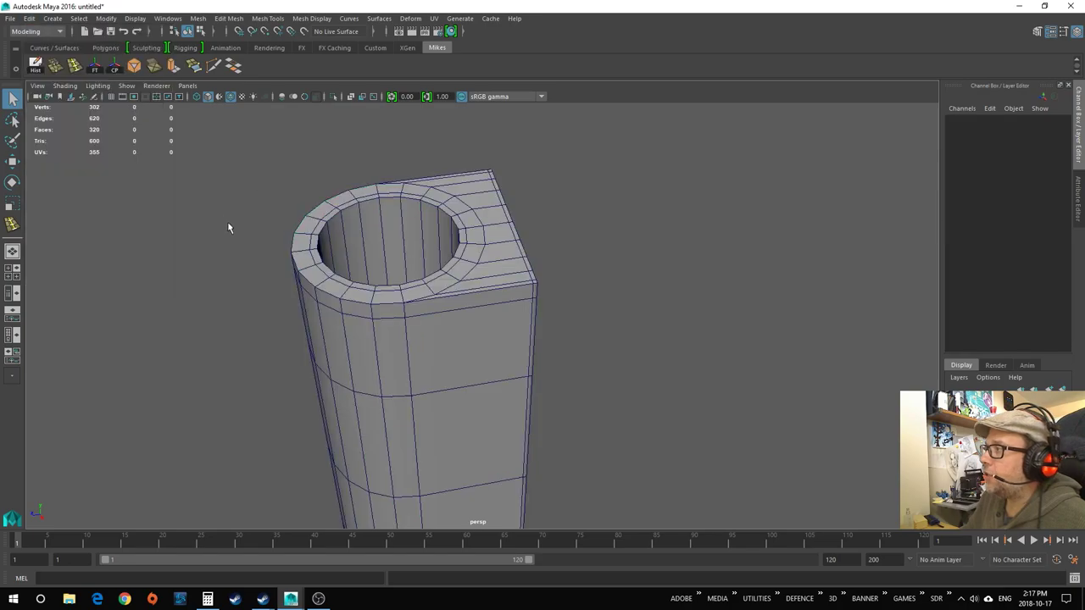
left_click_drag(597, 411, 596, 404, "alt")
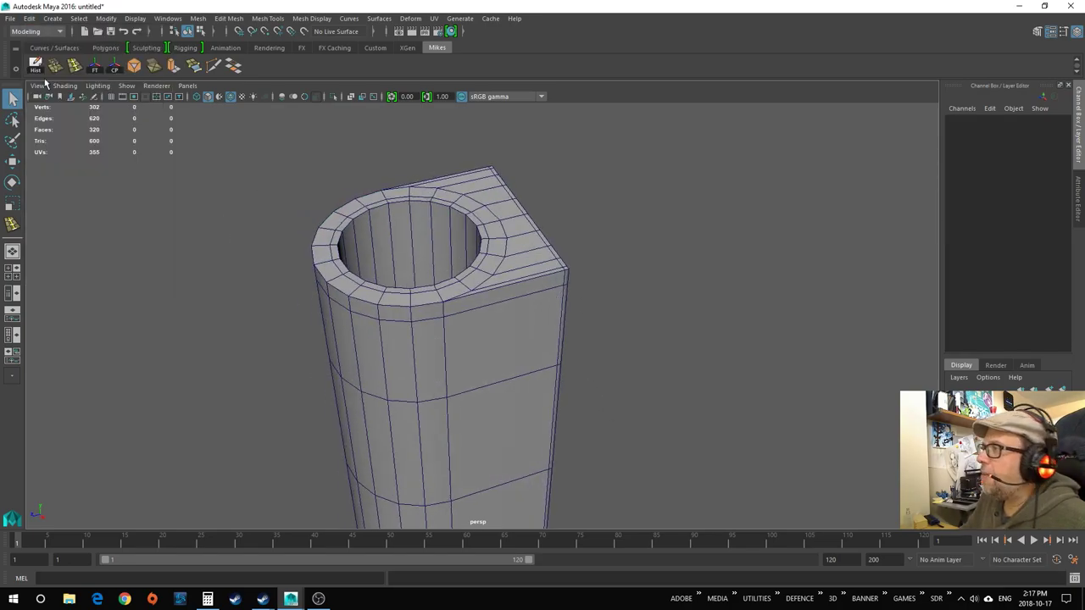
Insert a second vertical edge loop across the straight sides, slightly in front of the loop at the back edge.
left_click(74, 66)
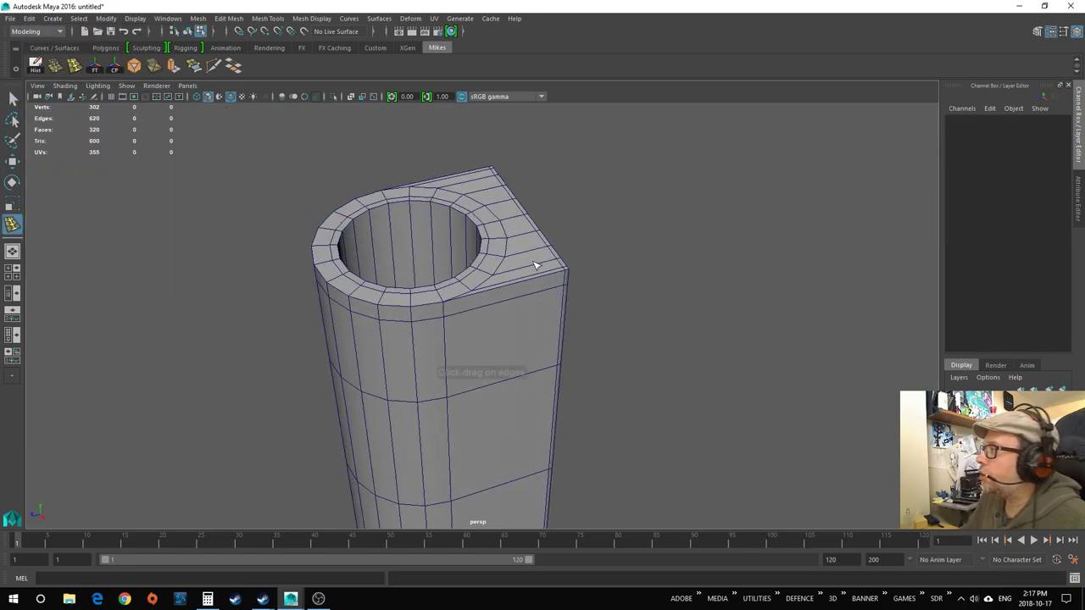
left_click(532, 299)
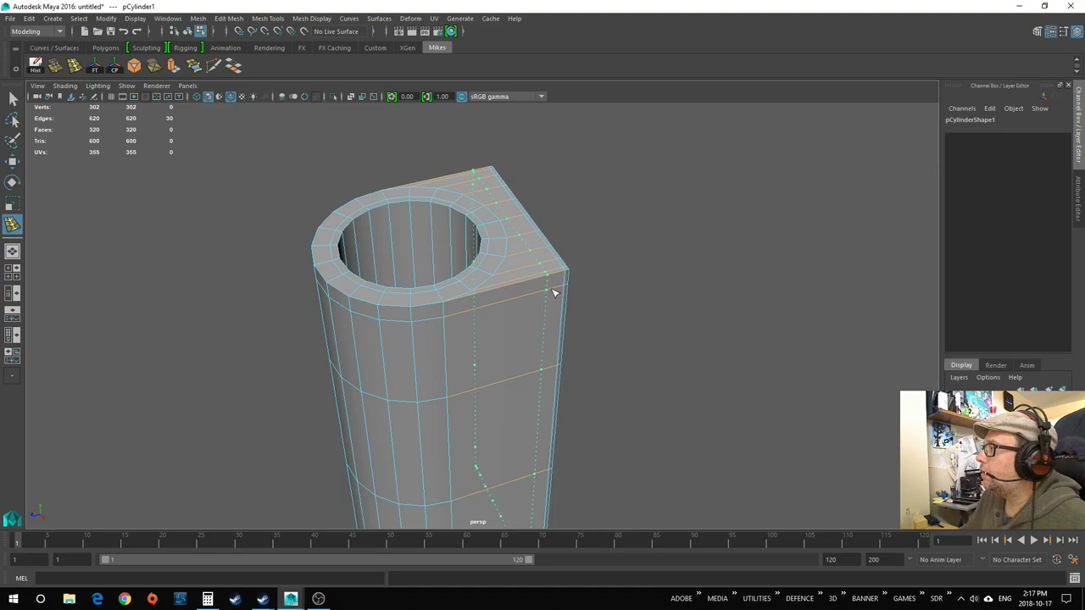
left_click(552, 293, "ctrl")
mouse_move(627, 360)
left_mouse_down("alt")
mouse_move(554, 341)
mouse_move(636, 364)
left_mouse_up("alt")
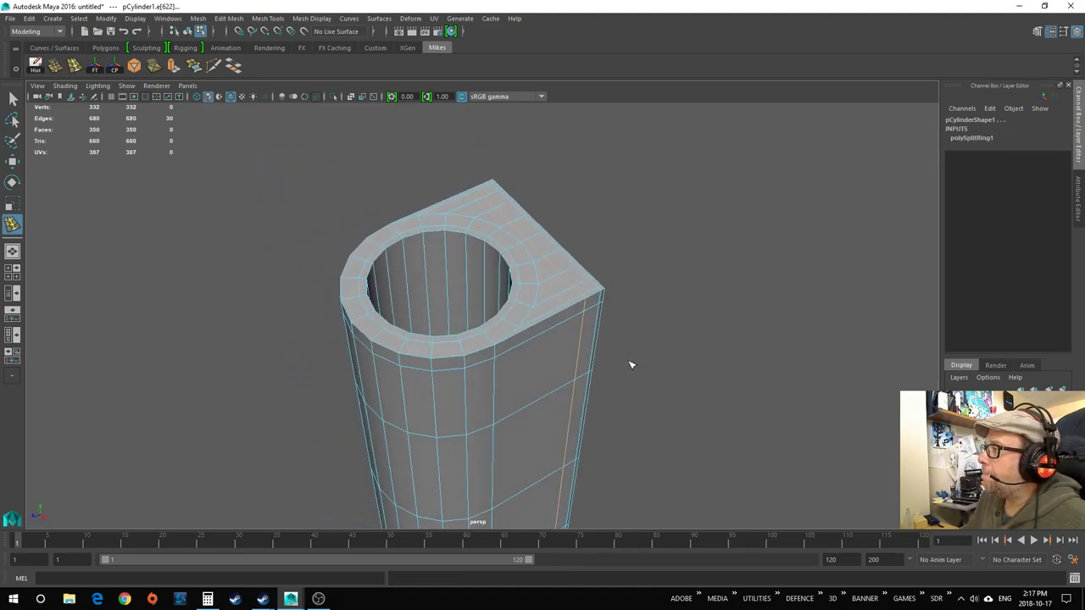
Insert edge loops inside the container, one on the wall just above the floor and one near the floor's outer edge.
left_click_drag(492, 301, 478, 347, "alt")
scroll(501, 381, "up", 5)
left_click_drag(508, 413, 481, 328, "alt")
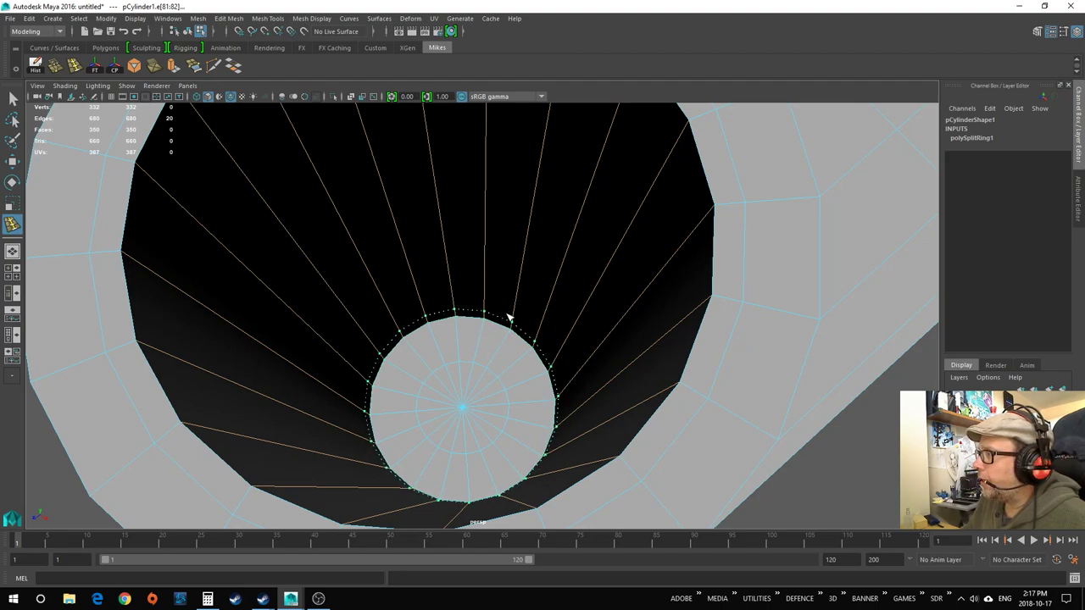
left_click(510, 316)
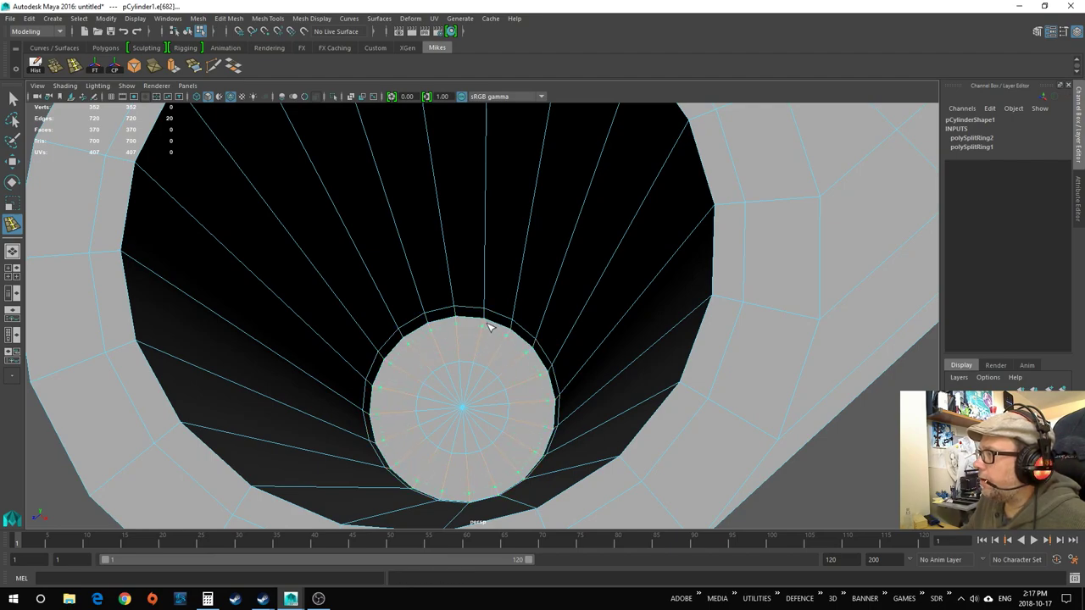
left_click(490, 327)
scroll(512, 319, "down", 4)
left_click_drag(523, 315, 497, 366, "alt")
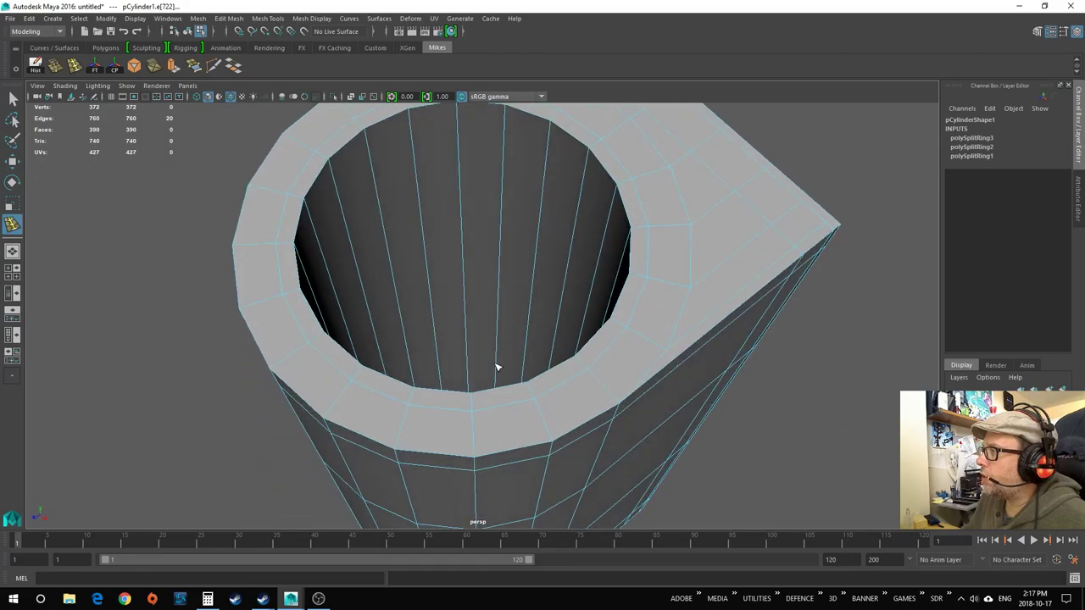
Insert three edge loops around the inner wall, one just below the rim and two spaced down its depth.
left_click(415, 136)
left_click(502, 232)
left_click_drag(502, 232, 503, 336, "alt")
left_click(498, 337)
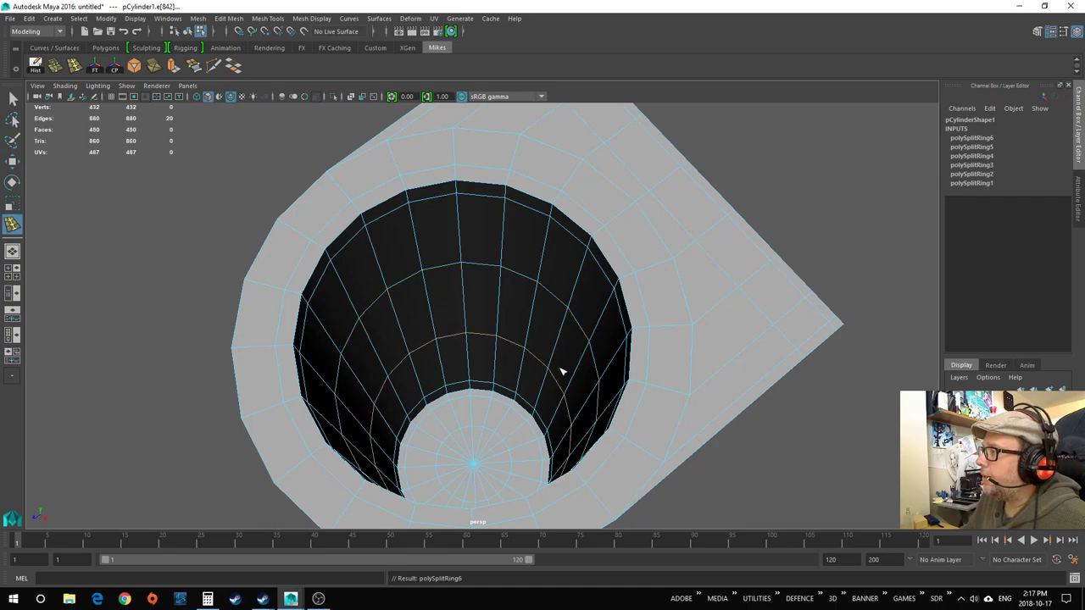
scroll(560, 370, "down", 5)
left_click_drag(559, 374, 557, 380, "alt")
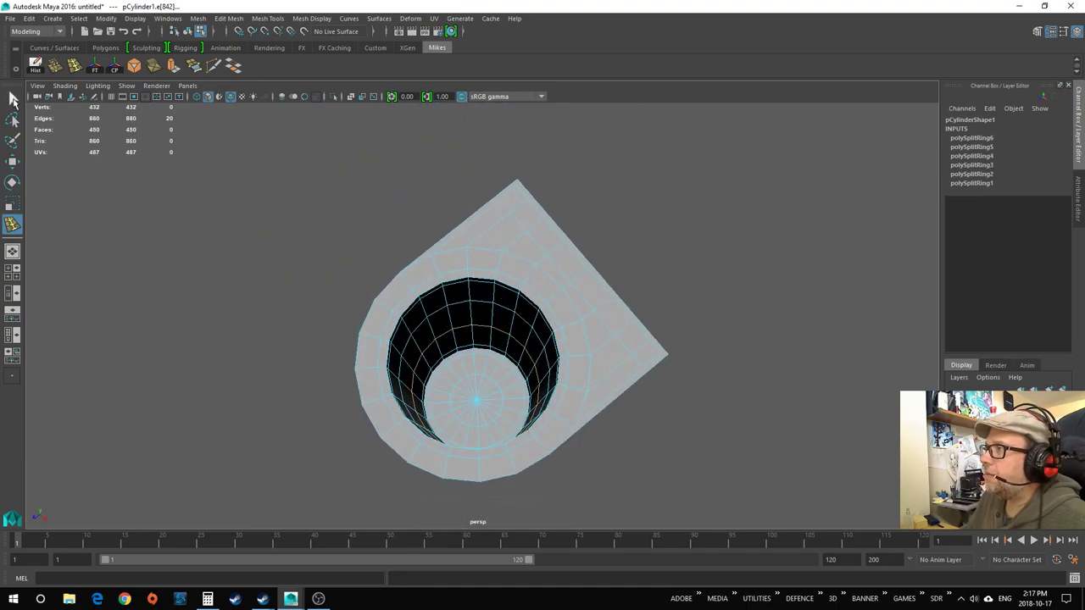
Return to object mode, inspect the container from outside, and delete its construction history.
left_click(13, 99)
left_click(339, 359)
left_click_drag(359, 368, 408, 362, "alt")
right_click_drag(557, 273, 601, 257)
left_click_drag(674, 359, 645, 361, "alt")
scroll(642, 362, "down", 4)
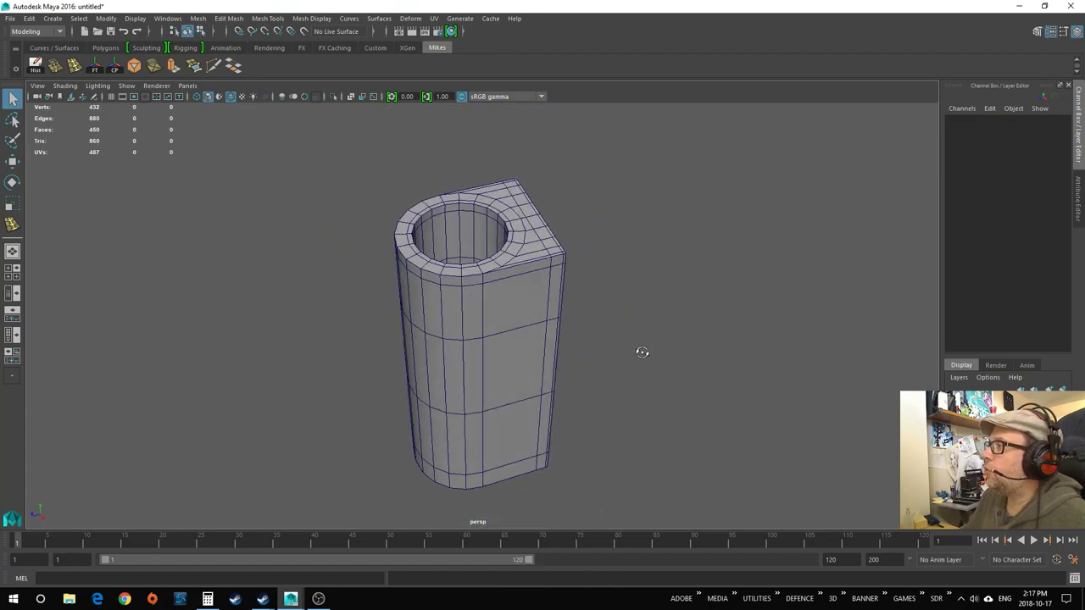
right_click_drag(506, 309, 576, 277)
left_click(516, 302)
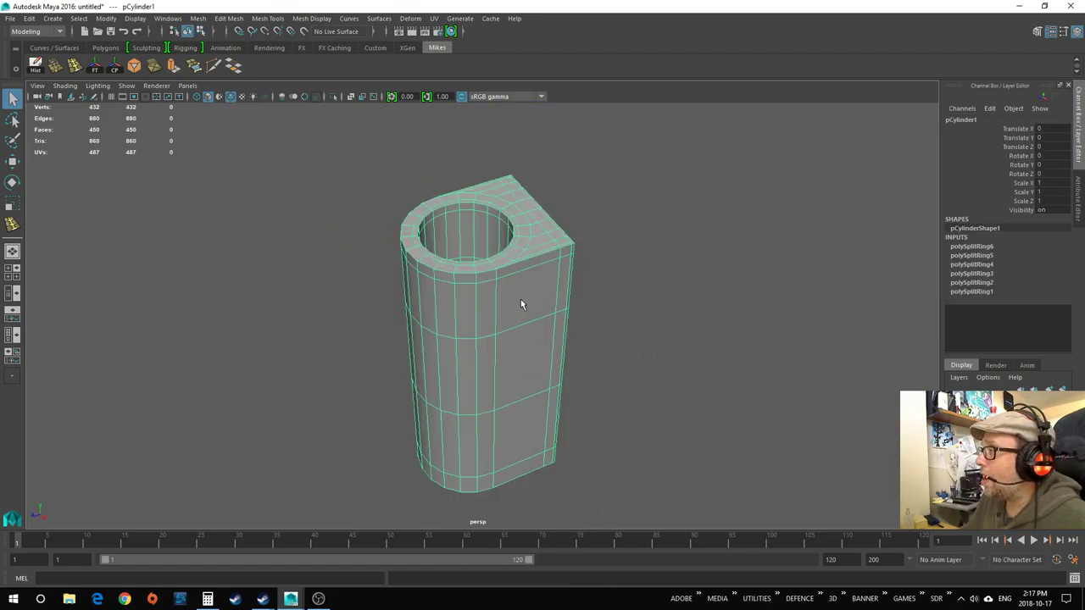
left_click(36, 66)
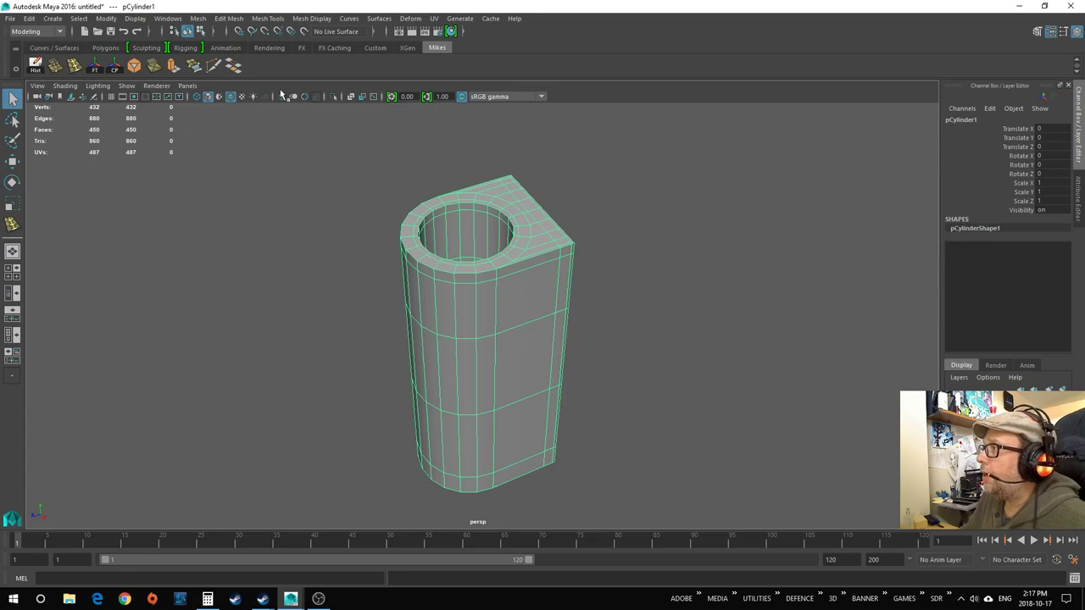
Apply Smooth to the container mesh with its added edge loops.
left_click(105, 47)
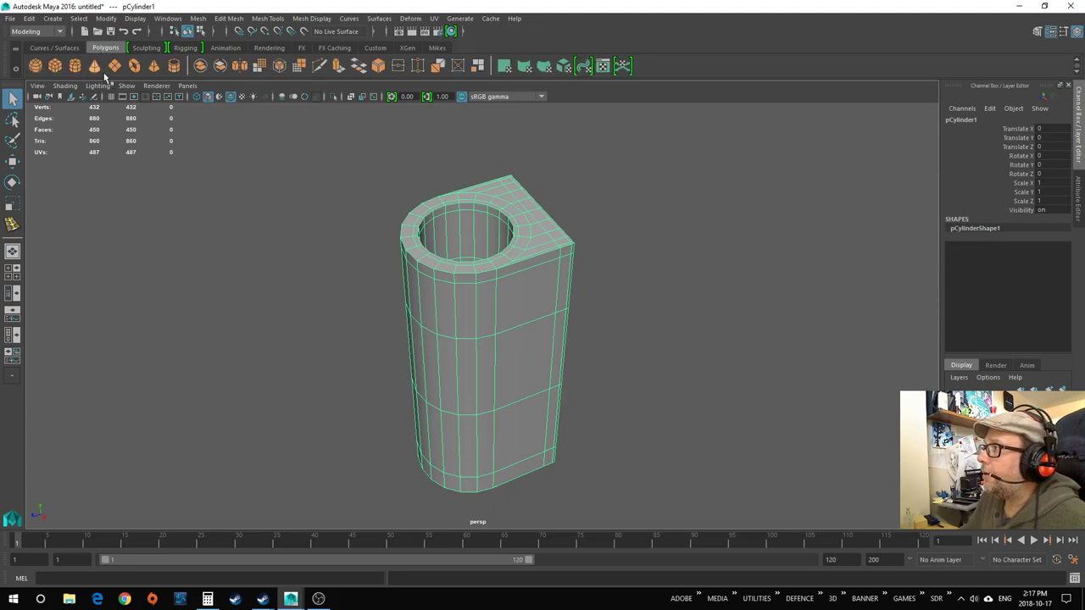
left_click(259, 66)
left_click(669, 419)
left_click_drag(661, 438, 602, 414, "alt")
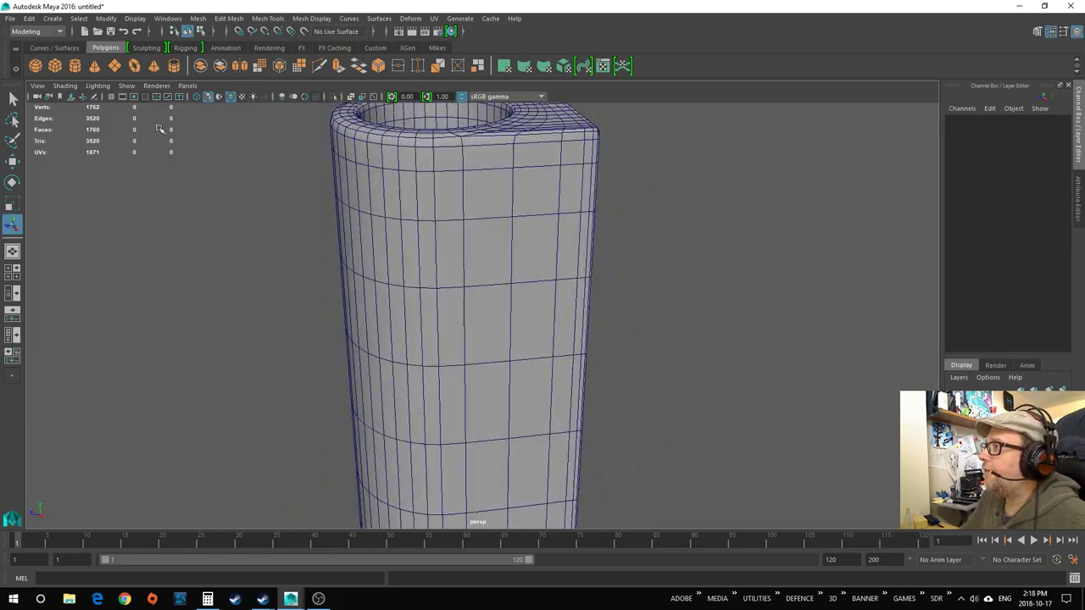
Turn off the wireframe overlay, inspect the smoothed container down to its base, and select it to examine the bottom edges.
left_click(231, 96)
mouse_move(277, 303)
left_mouse_down("alt")
mouse_move(370, 341)
mouse_move(390, 364)
mouse_move(375, 252)
mouse_move(424, 194)
mouse_move(472, 234)
mouse_move(421, 210)
mouse_move(441, 314)
left_mouse_up("alt")
right_click_drag(441, 313, 485, 368, "alt")
left_click_drag(485, 368, 370, 263, "alt")
left_click_drag(432, 355, 563, 367, "alt")
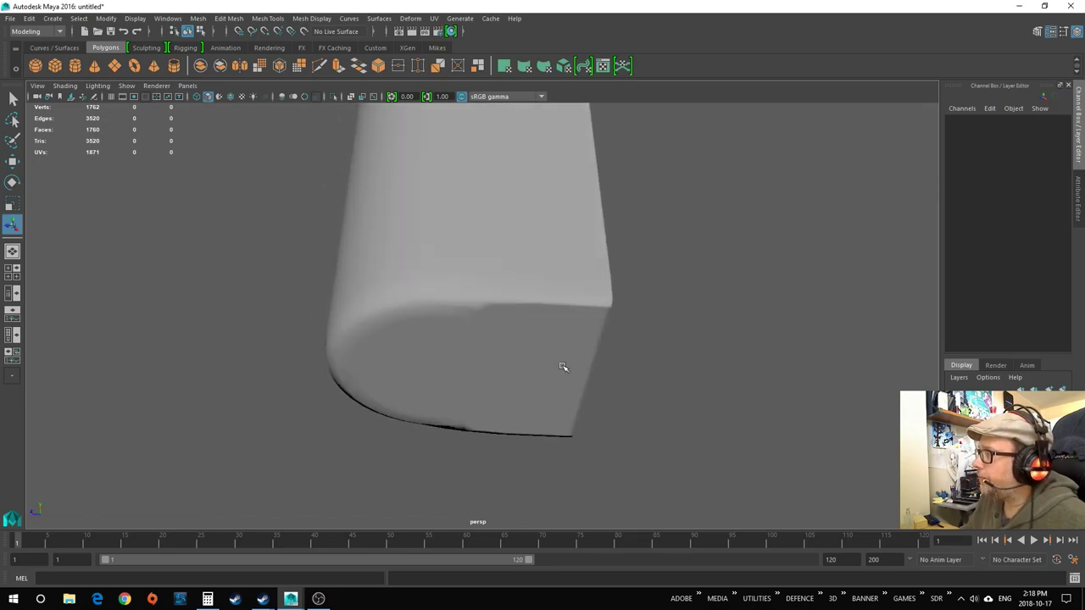
left_click(563, 366)
scroll(571, 376, "up", 2)
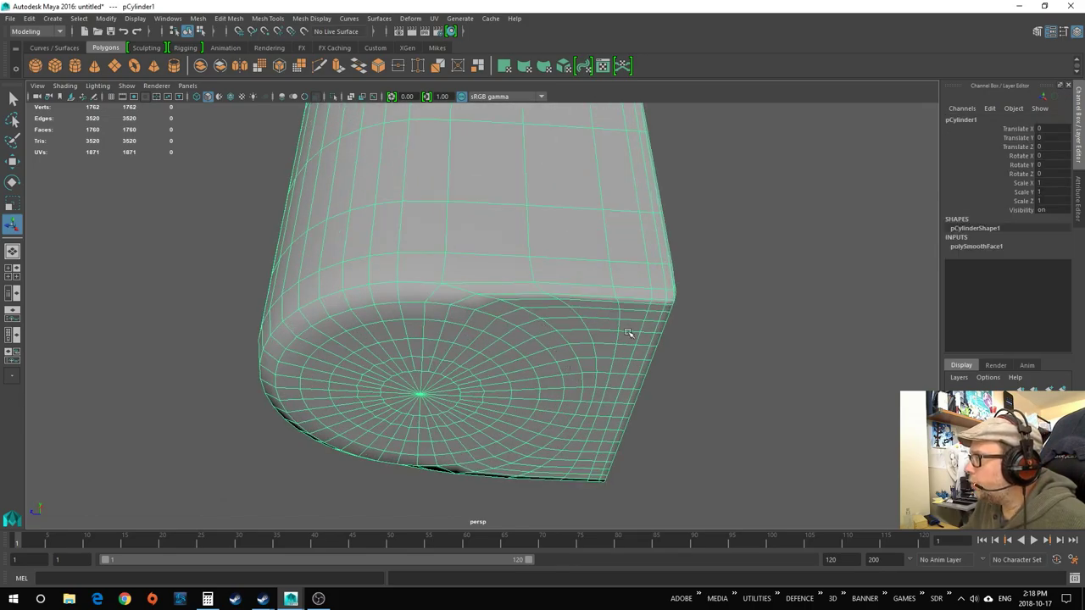
Set the container's Smooth continuity and divisions both to 0, then deselect it.
key("ctrl+z")
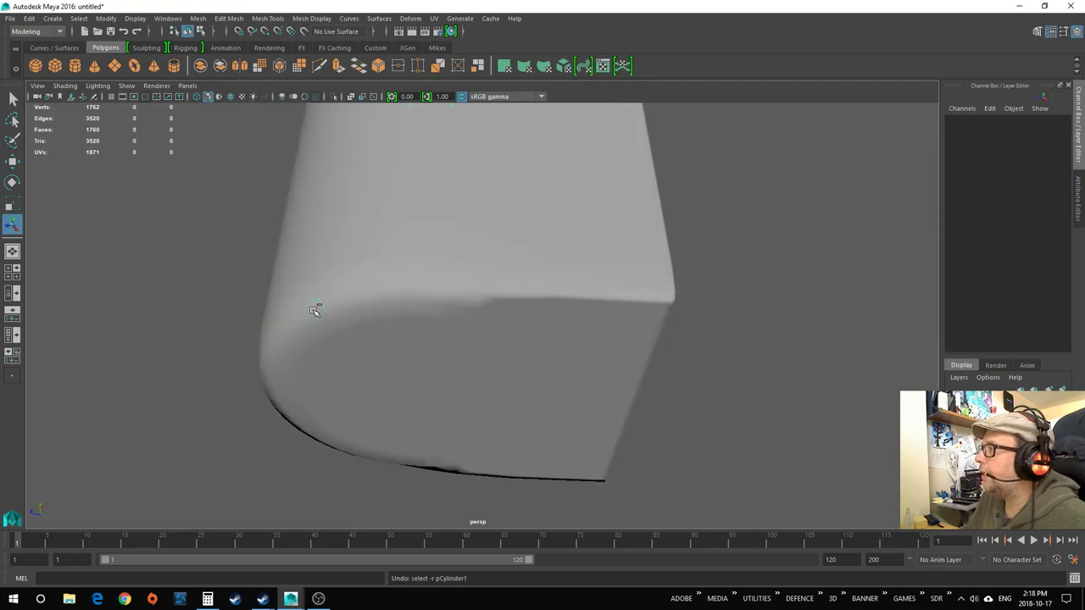
left_click(360, 312)
left_click(966, 247)
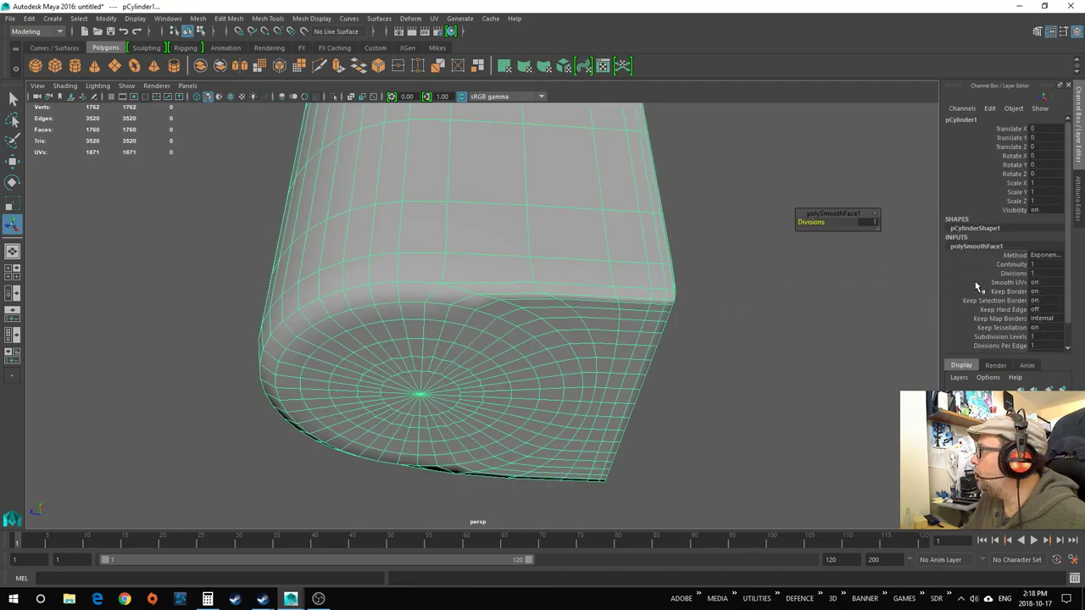
double_click(1036, 264)
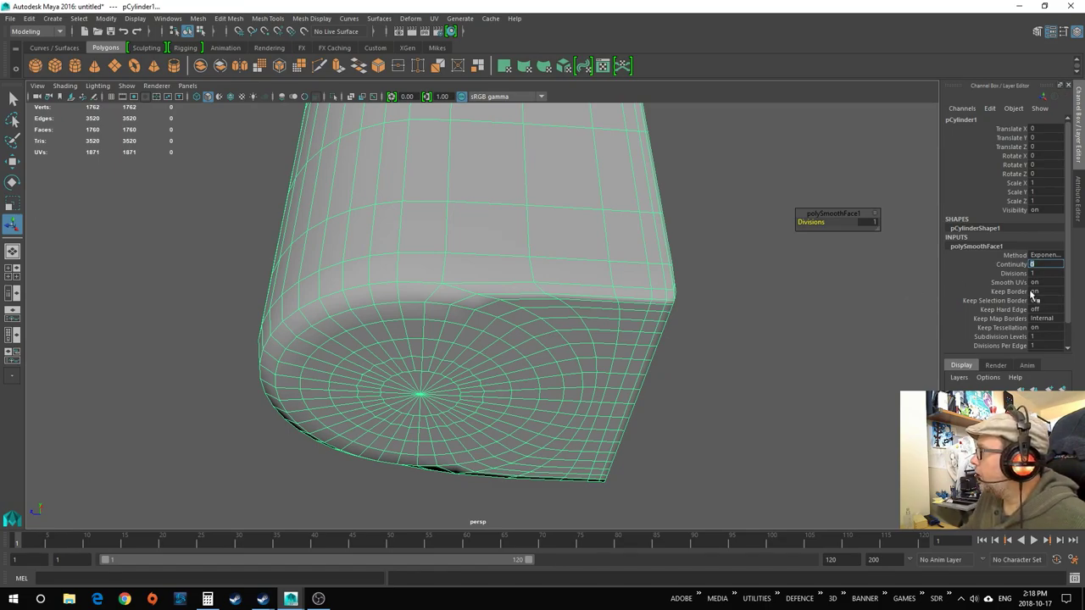
type("0")
key("Tab")
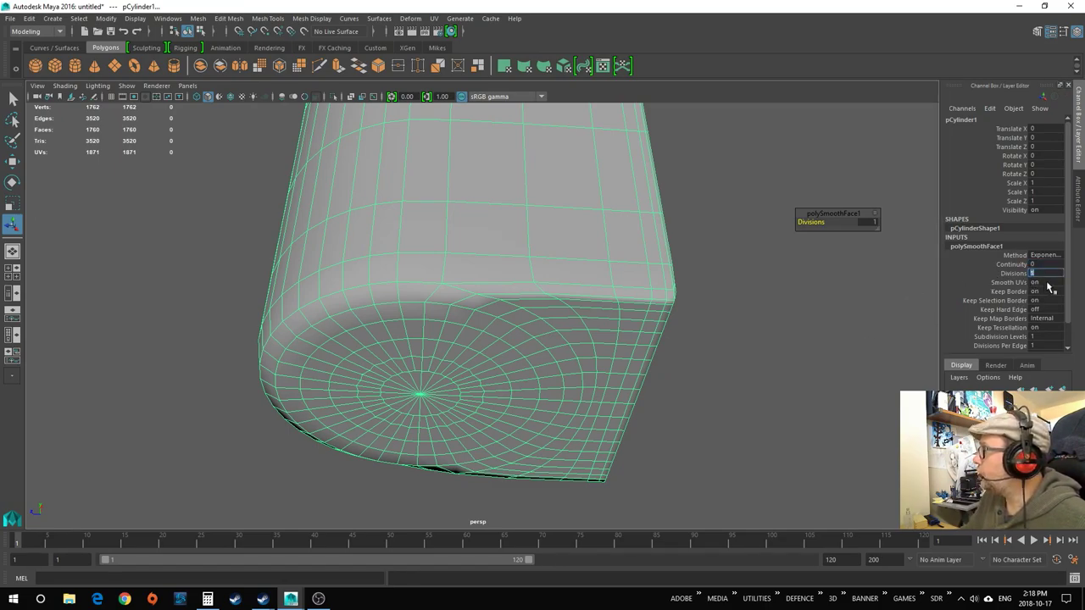
type("0")
key("Return")
left_click(885, 364)
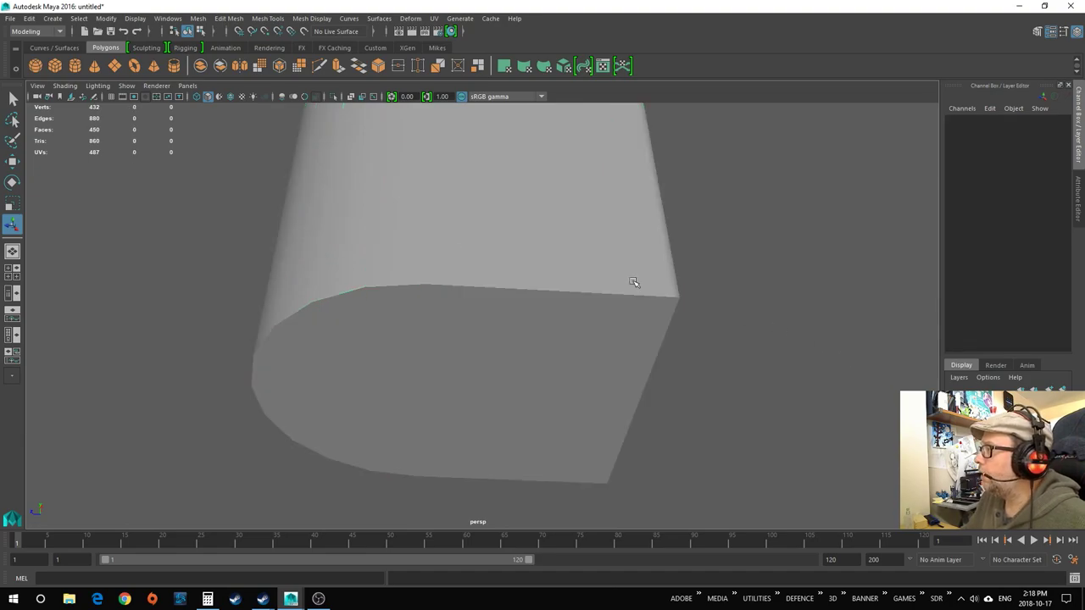
Delete the construction history of the container mesh and deselect it.
left_click(497, 263)
left_click(436, 48)
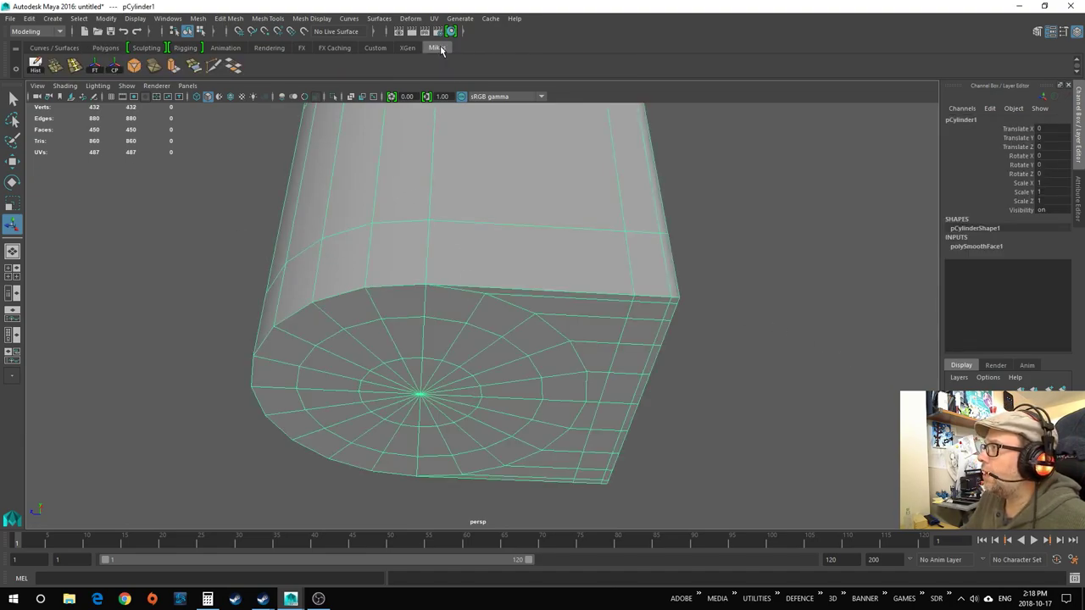
left_click(34, 65)
left_click(787, 367)
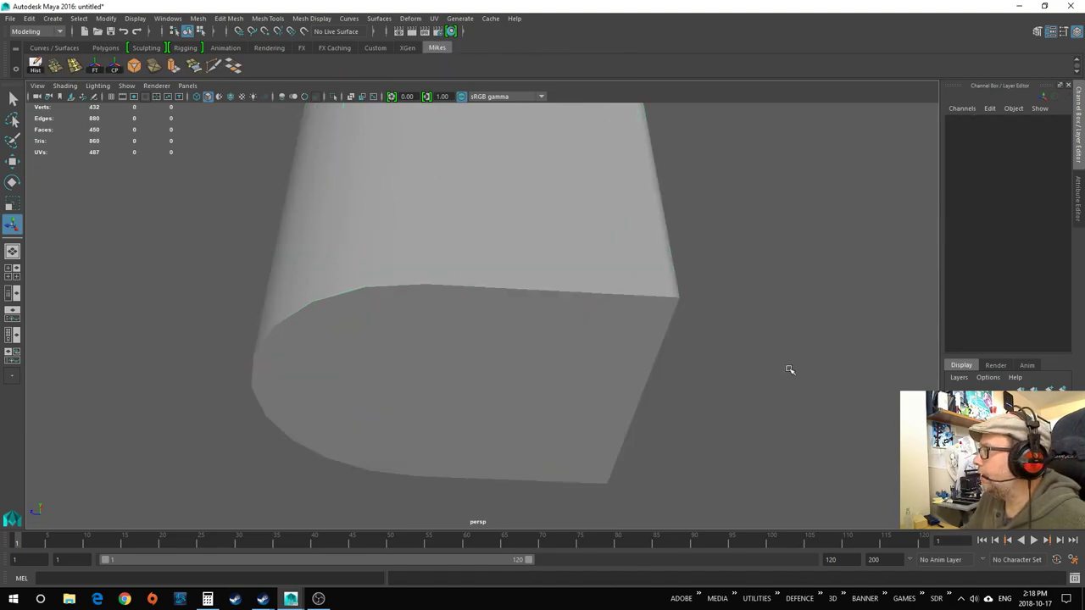
Insert an edge loop around the container's outer wall, just above its bottom edge.
left_click(648, 363)
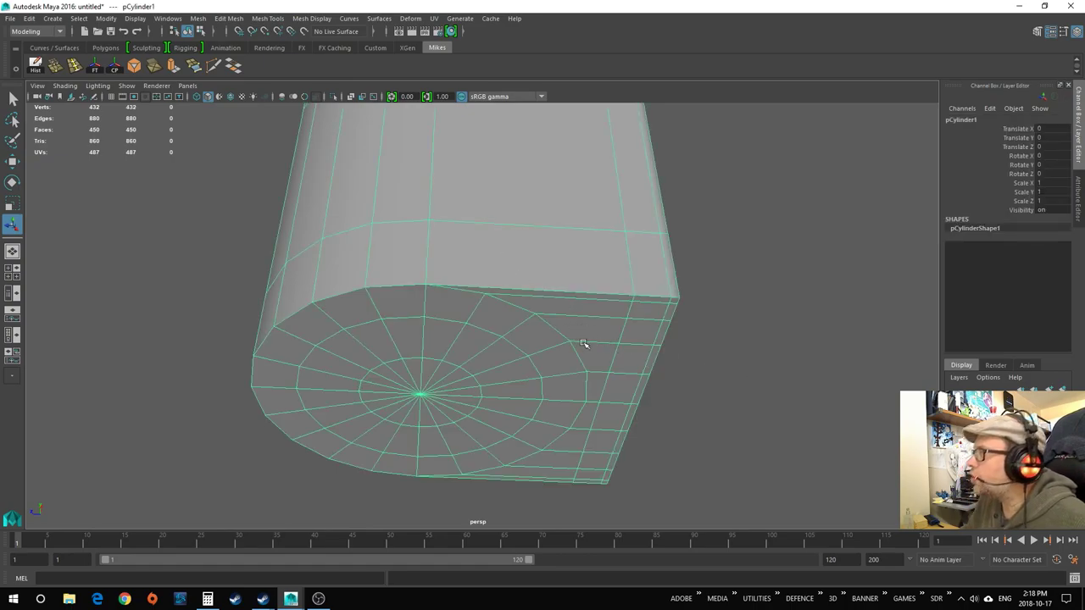
middle_click_drag(584, 343, 592, 353, "alt")
scroll(521, 348, "down", 5)
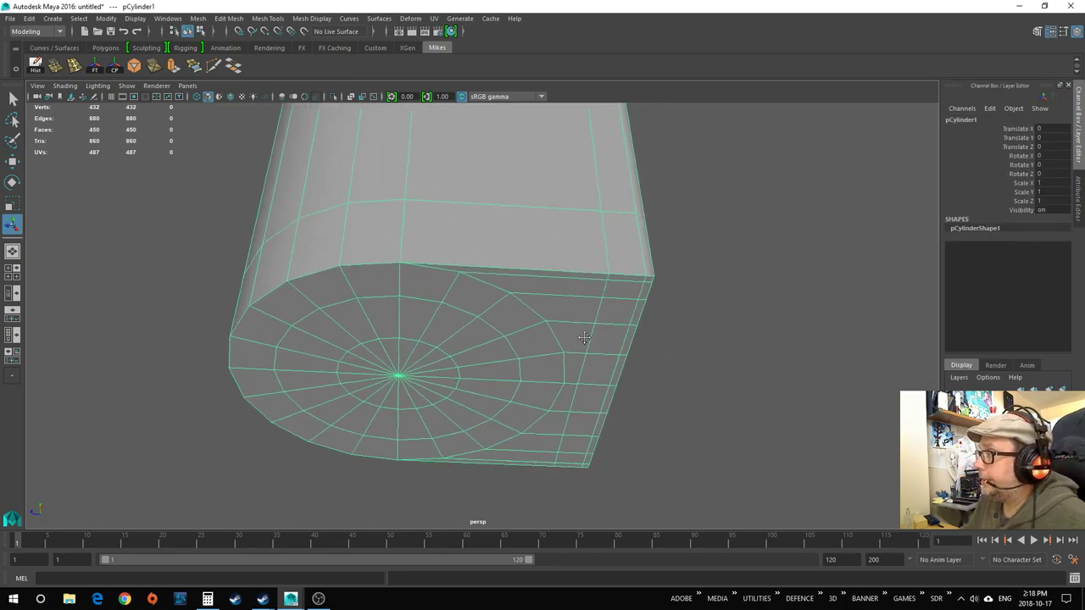
left_click_drag(576, 335, 527, 344, "alt")
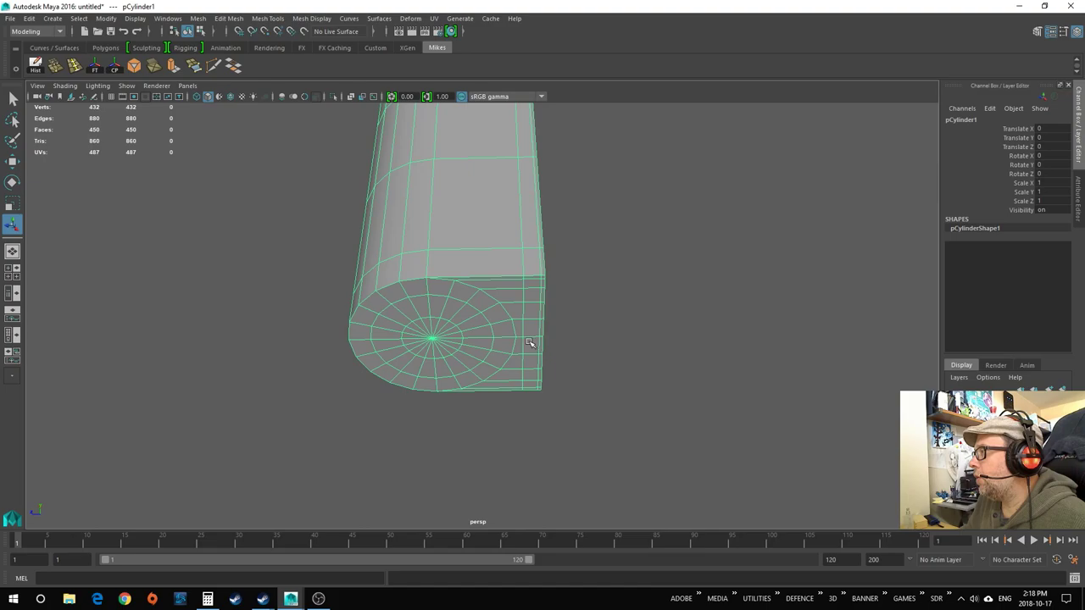
scroll(529, 342, "up", 2)
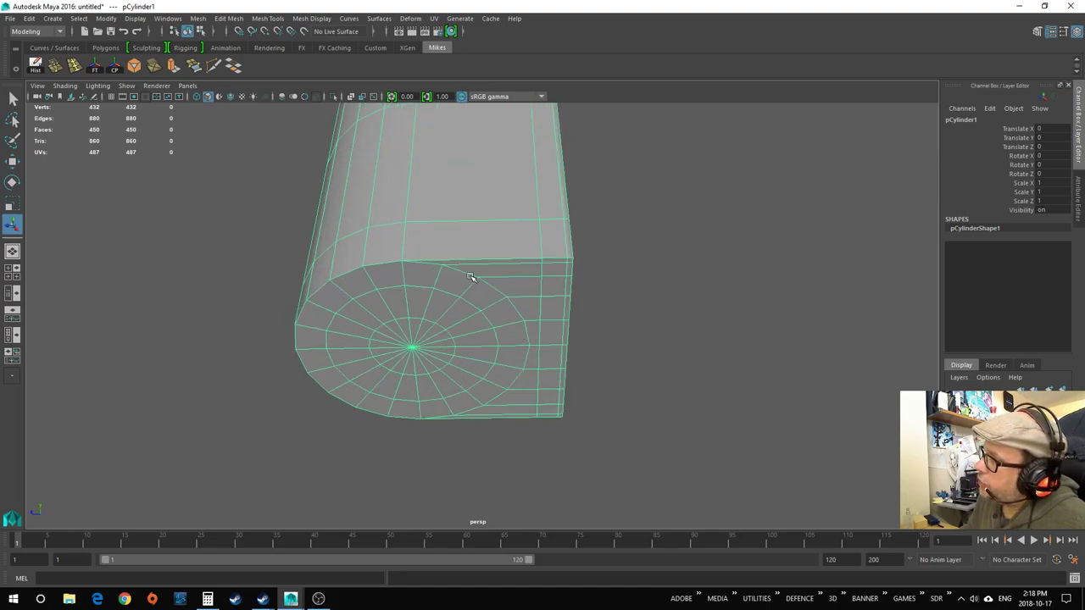
left_click_drag(531, 327, 526, 339, "alt")
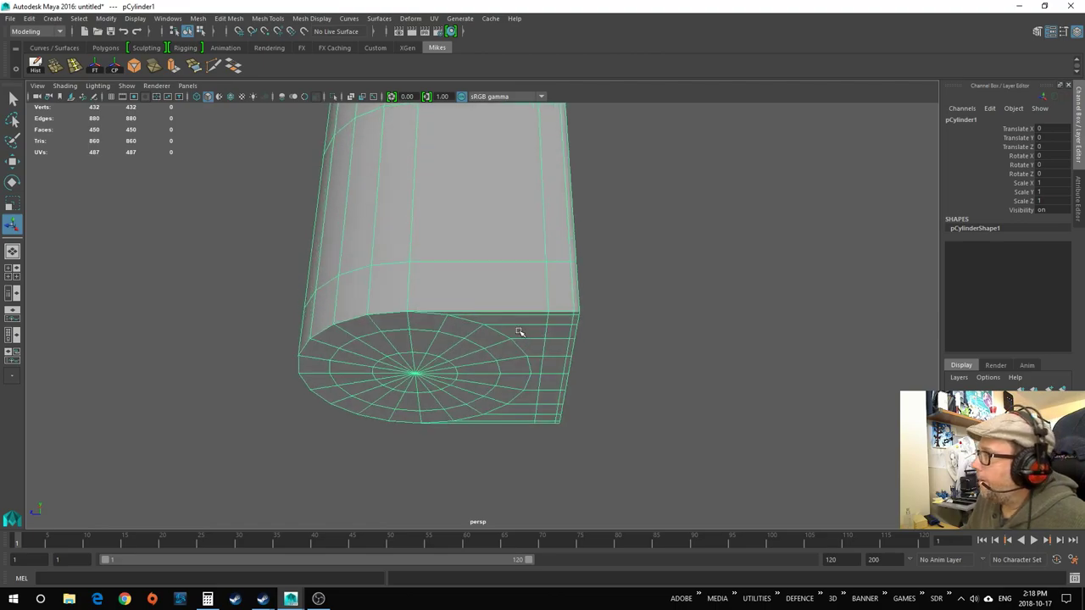
left_click(74, 67)
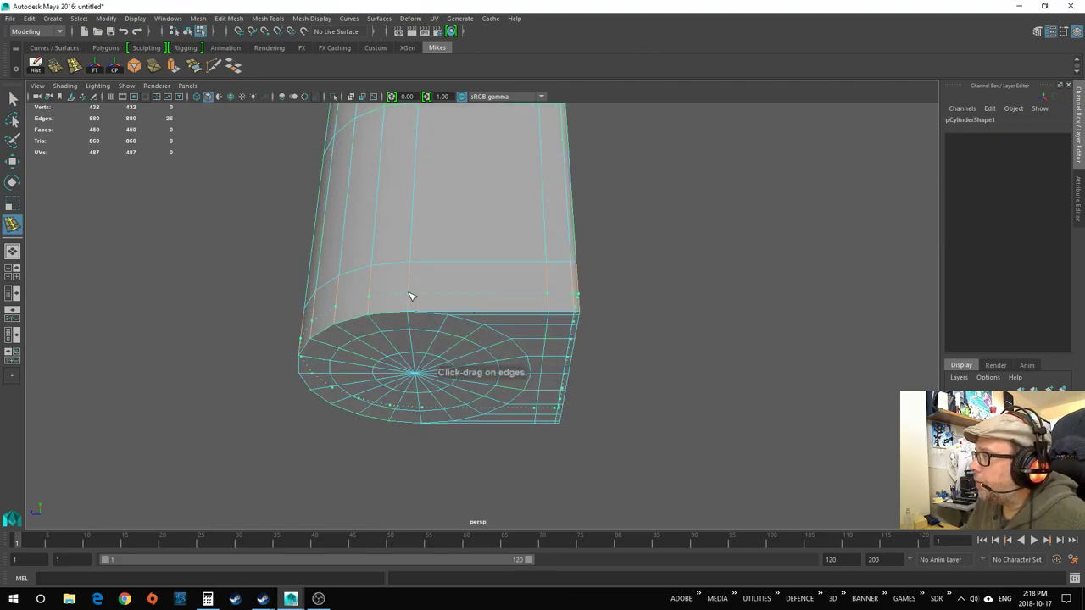
left_click(411, 304)
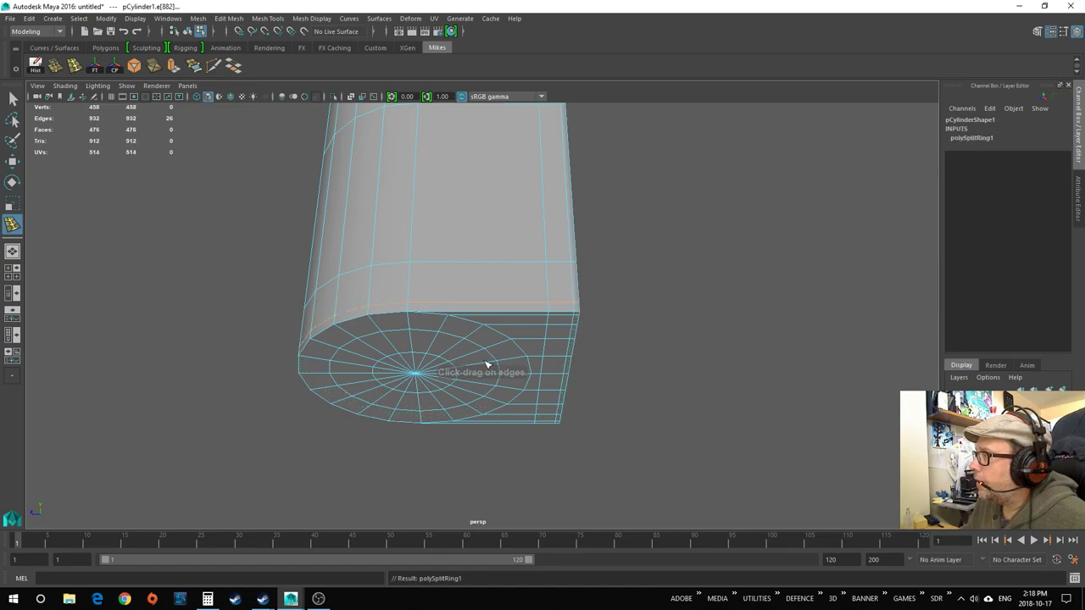
Try inserting an edge loop across the flat side and base where they meet the curved wall, undoing each attempt.
scroll(484, 363, "up", 2)
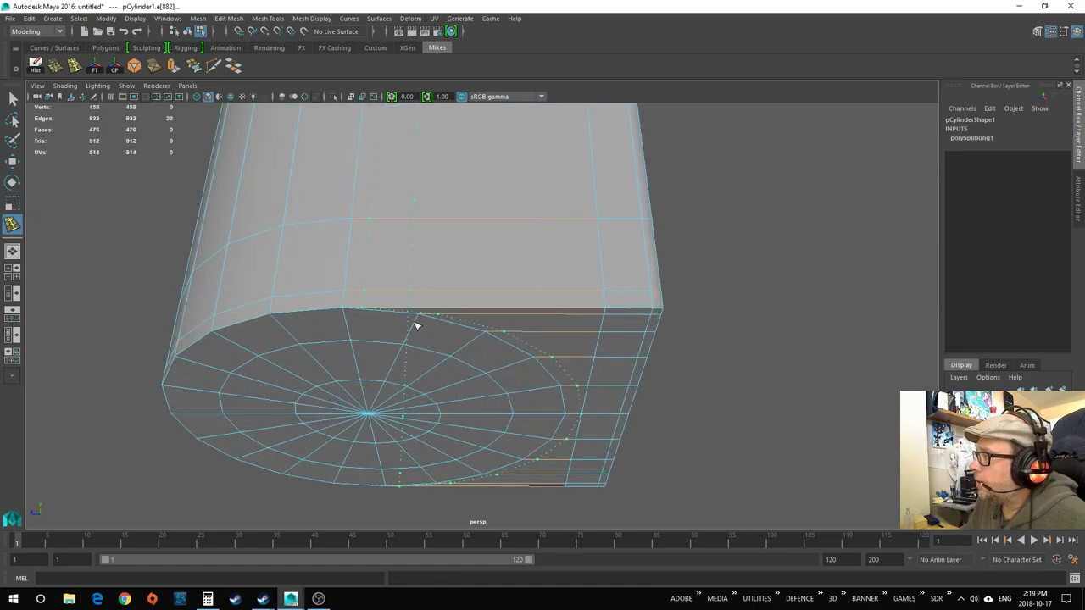
key("ctrl+z")
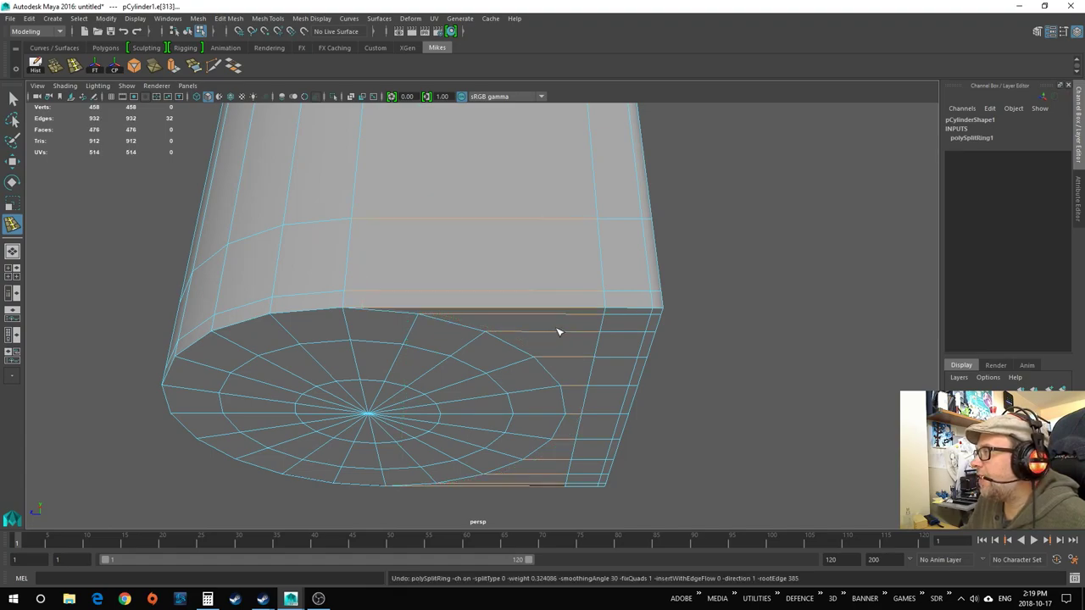
left_click_drag(493, 294, 448, 292)
key("ctrl+z")
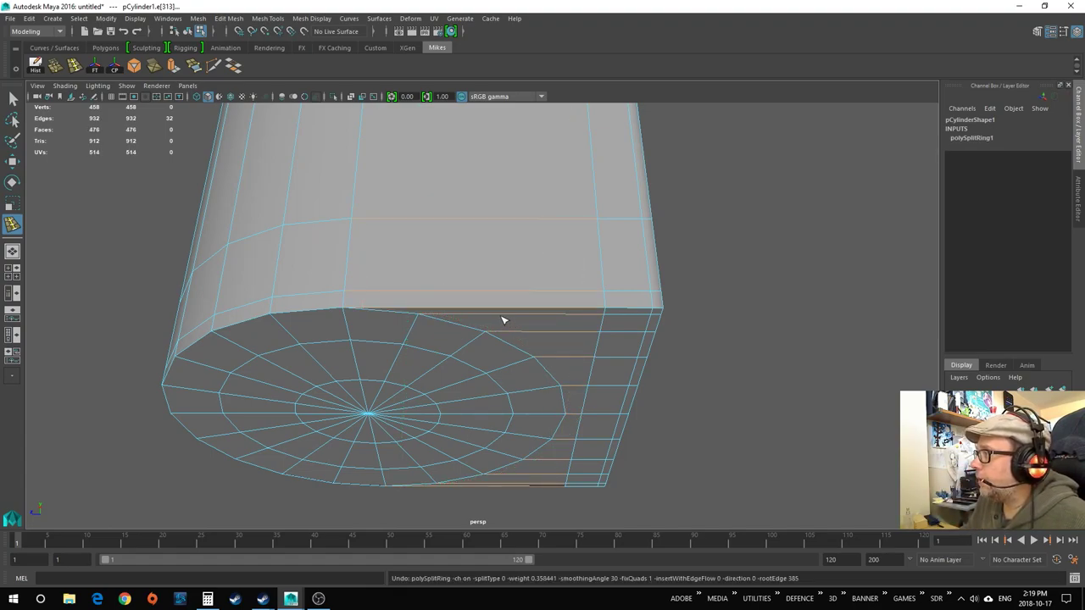
left_click_drag(535, 341, 630, 368, "alt")
Leave the edge loop tool, return the container to object mode, and delete its construction history.
left_click(13, 99)
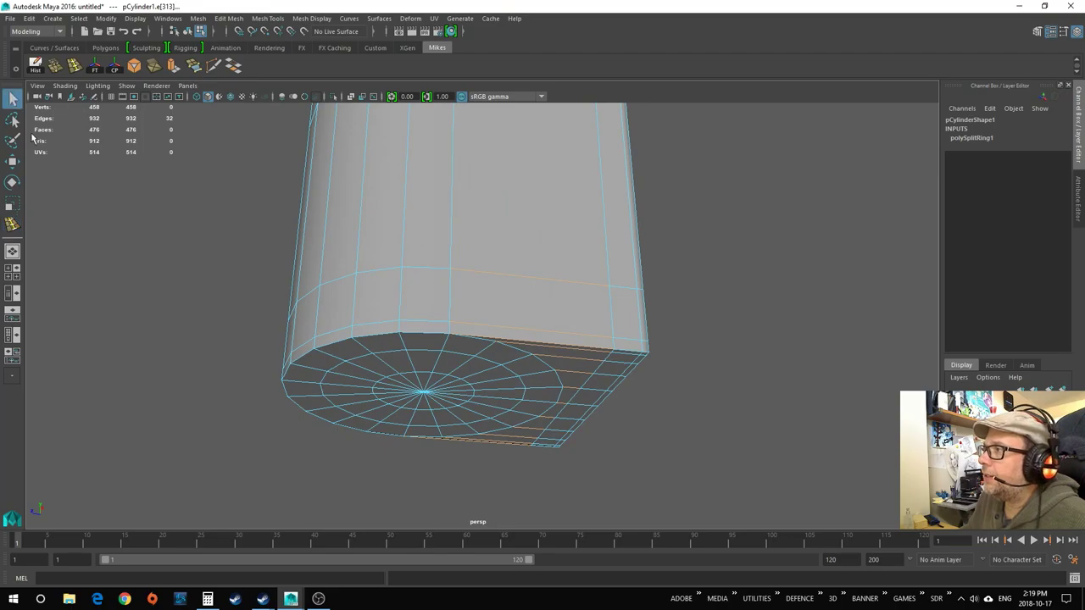
right_click_drag(482, 269, 535, 263)
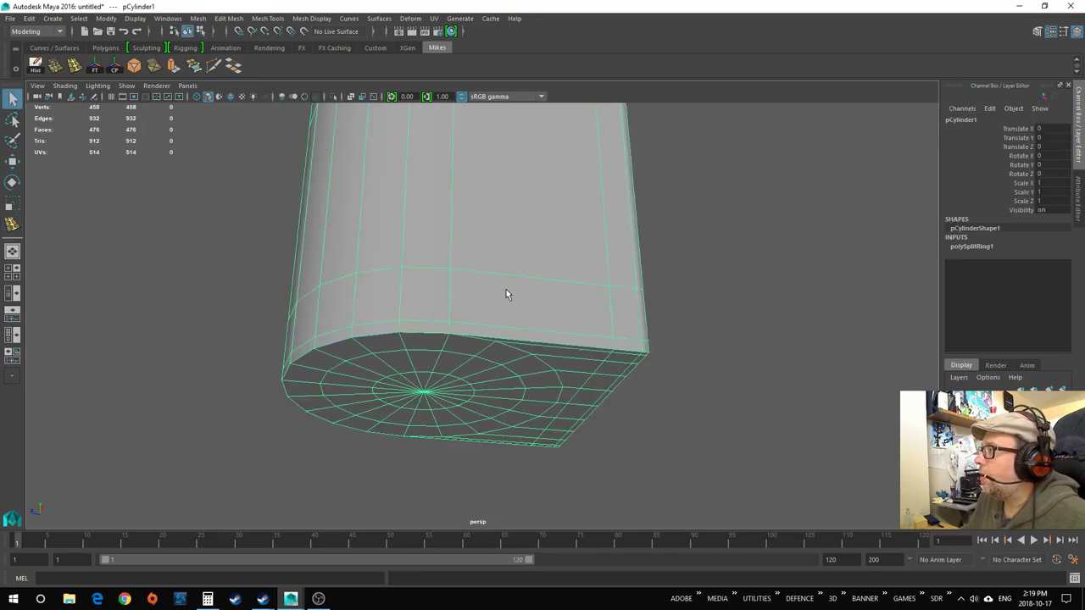
left_click(34, 65)
Apply Smooth to the container, inspect the rounding of its bottom edge up close, and undo the smoothing.
left_click(106, 48)
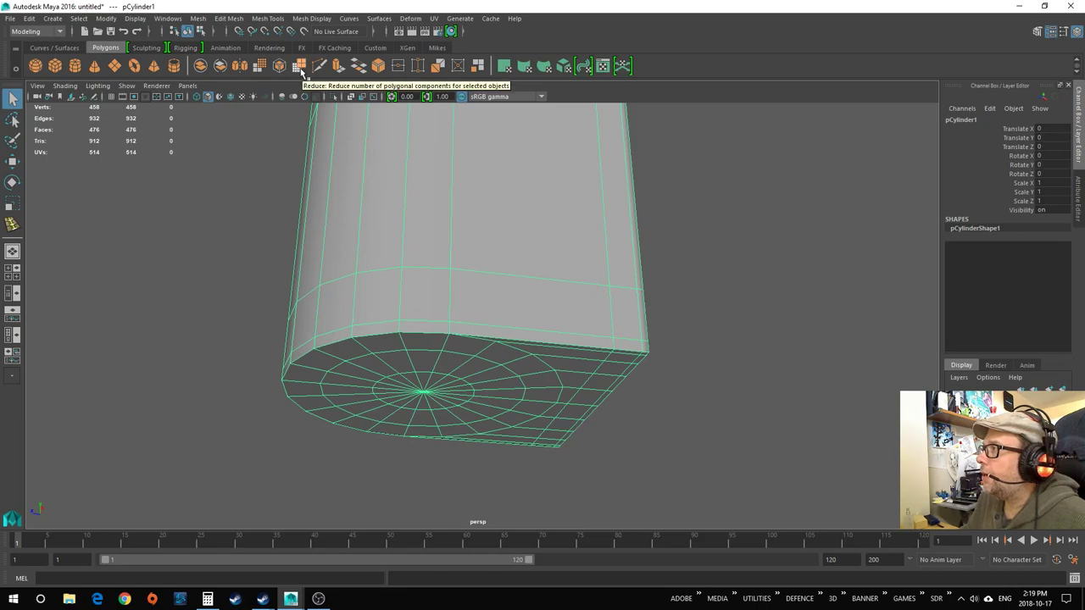
left_click(260, 68)
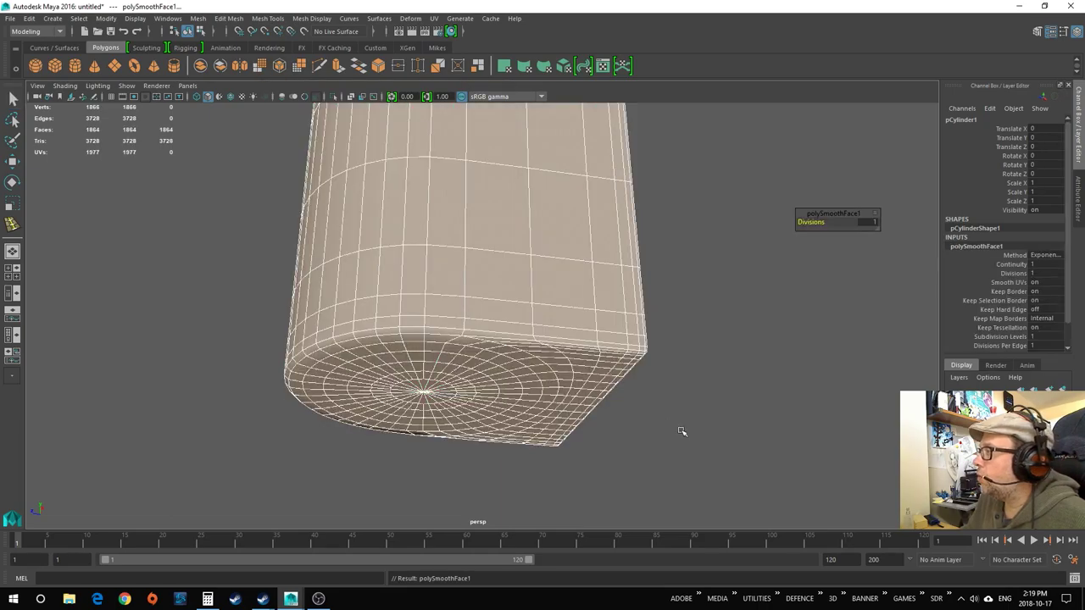
left_click(682, 437)
left_click_drag(681, 438, 413, 371, "alt")
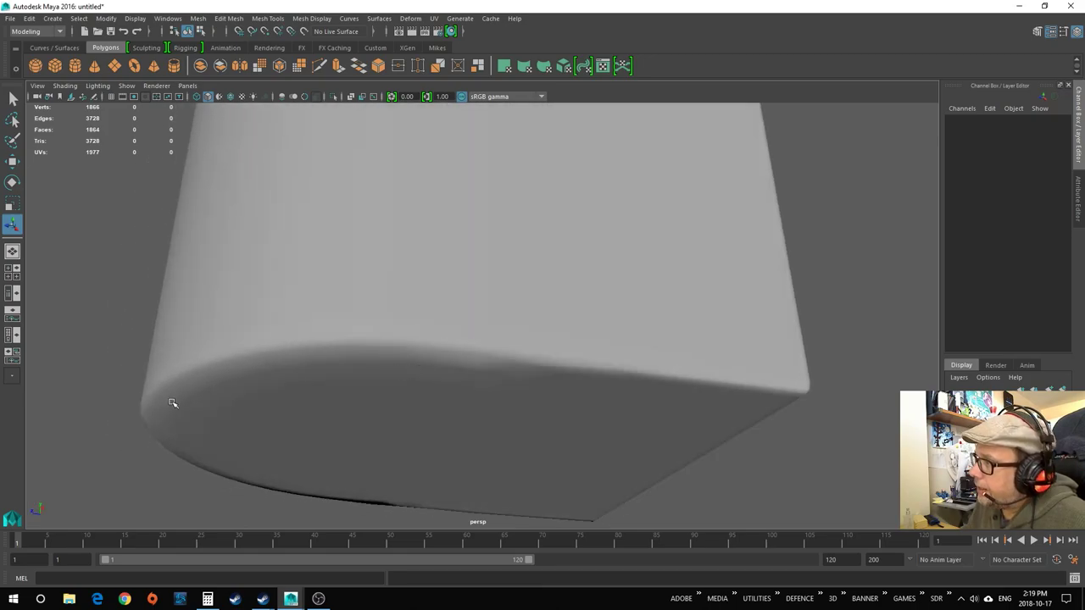
key("ctrl+z")
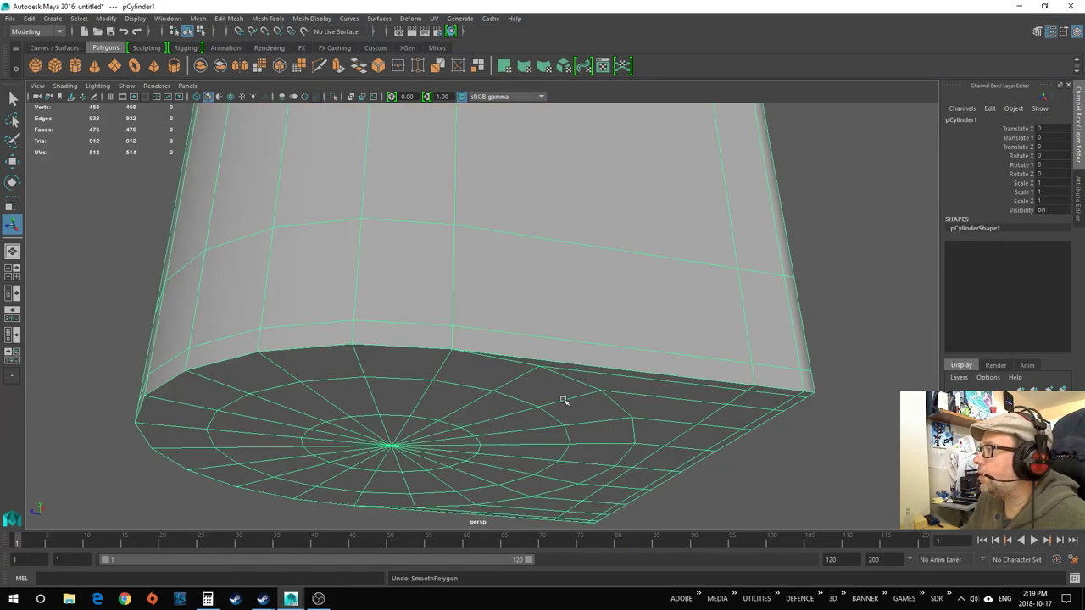
Insert a circular edge loop on the container's base, just inside the outer rim of the radial faces.
left_click_drag(531, 399, 531, 385, "alt")
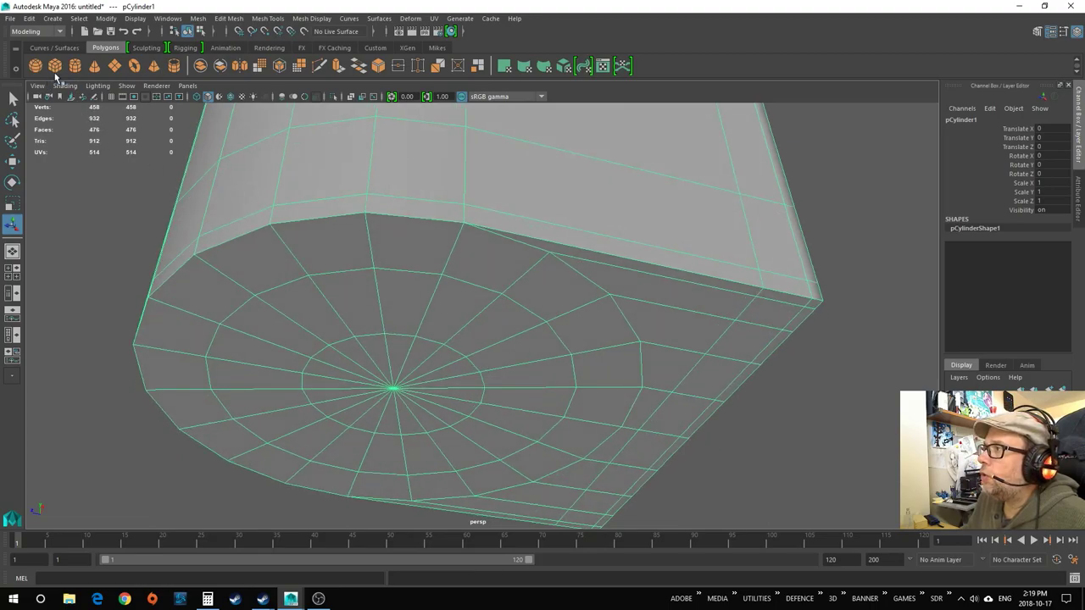
left_click(437, 48)
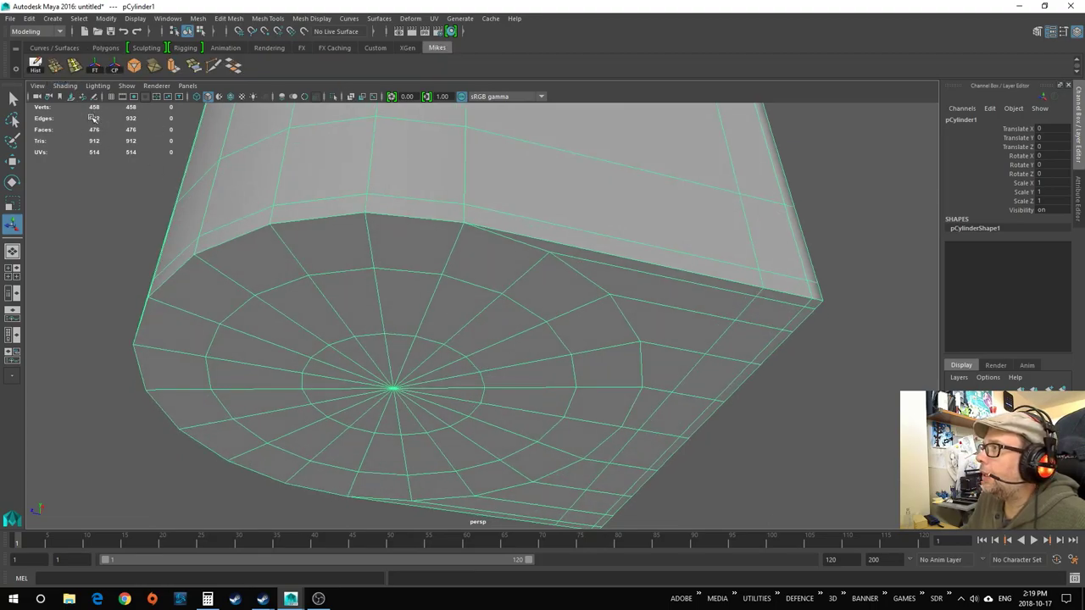
left_click(75, 68)
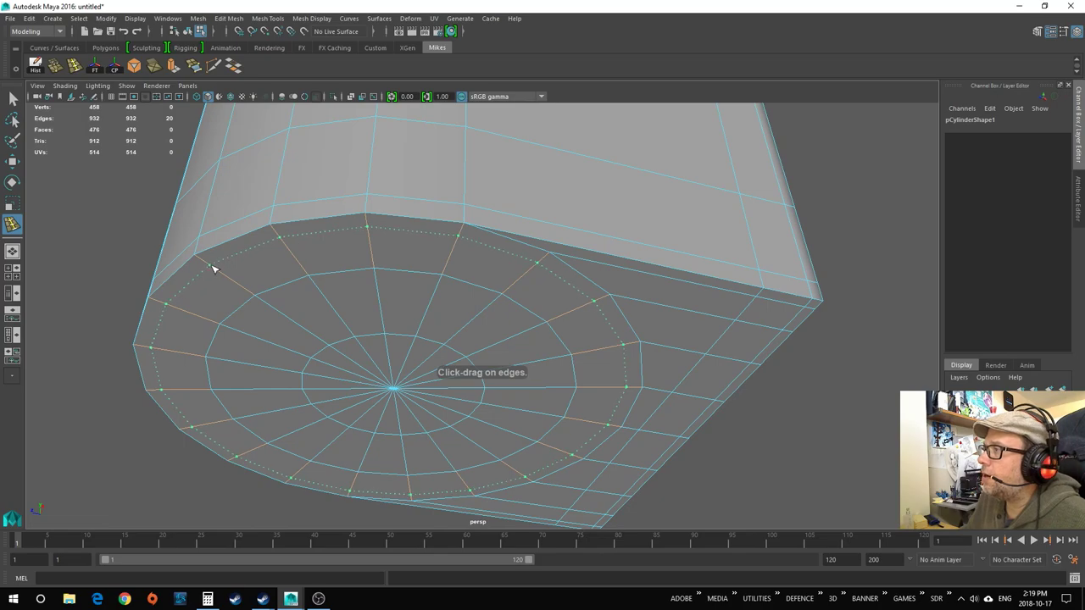
left_click(213, 270)
left_click(13, 100)
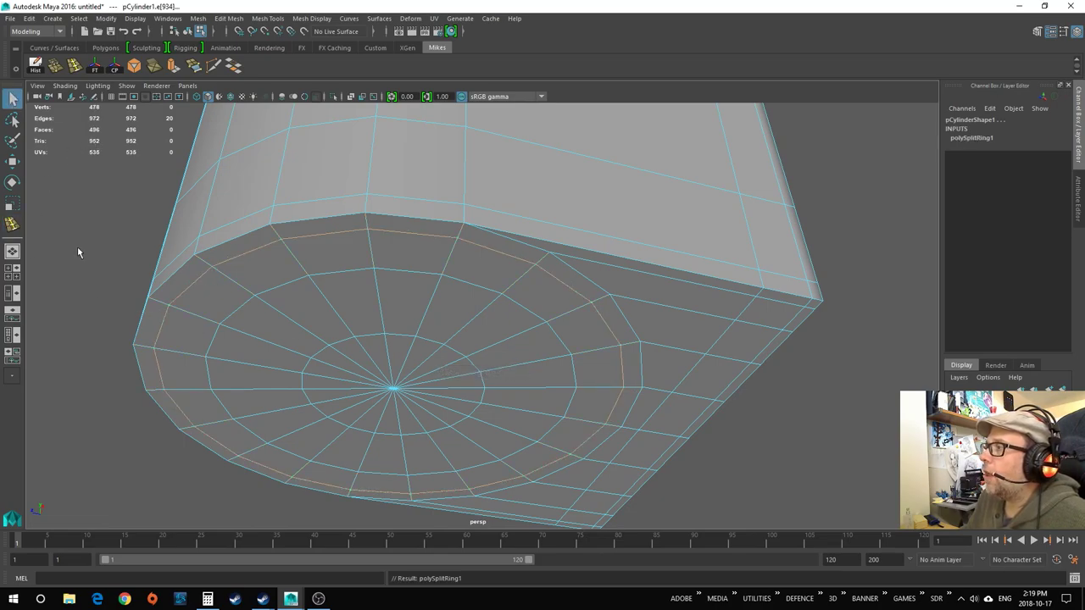
Return to object mode with the new base loop in place and delete the mesh's history.
left_click(68, 229)
scroll(281, 284, "down", 5)
left_click_drag(280, 284, 273, 298, "alt")
right_click_drag(507, 221, 562, 208)
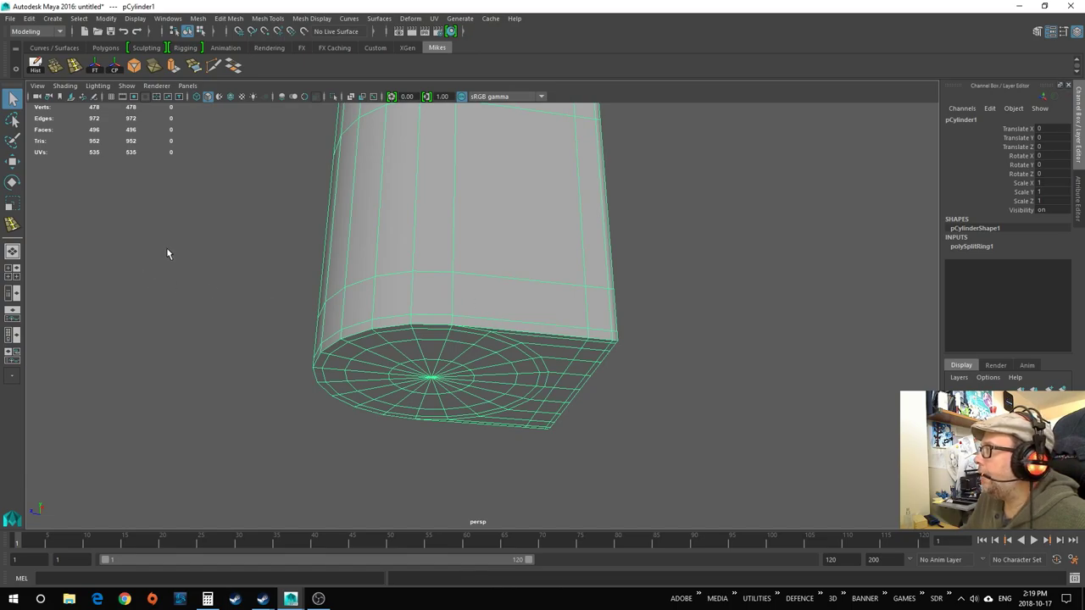
left_click(36, 65)
Smooth the container mesh again and inspect it unselected from the base up to the rim.
left_click(105, 49)
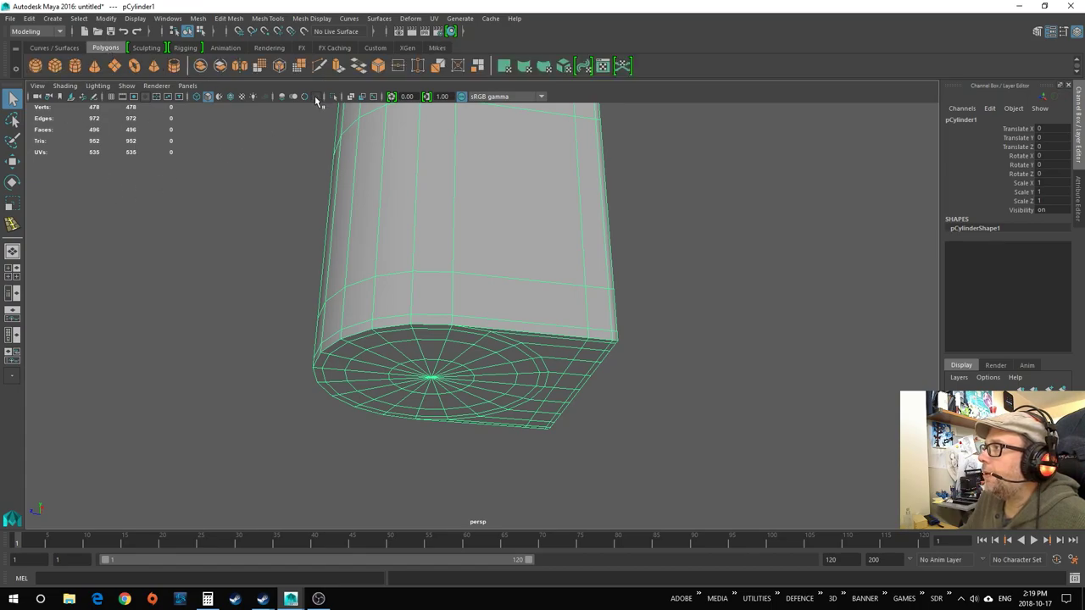
left_click(260, 66)
left_click(593, 435)
left_click_drag(593, 435, 552, 429, "alt")
scroll(500, 440, "up", 5)
scroll(500, 439, "down", 8)
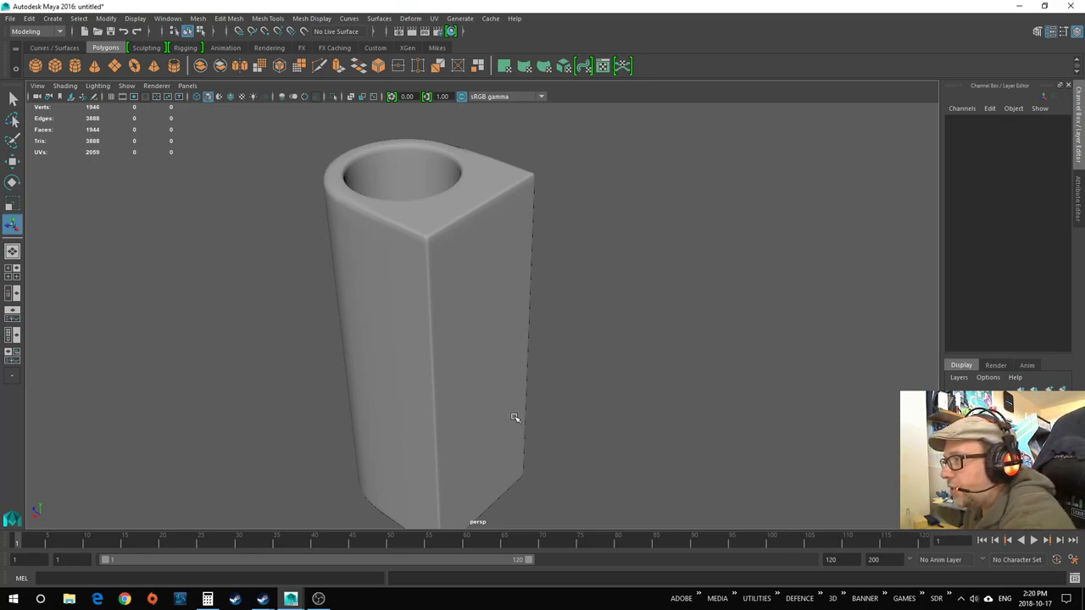
Set the container's Smooth divisions to 0 and examine its low-poly shape, with and without wireframe, from above.
left_click(496, 368)
left_click(986, 246)
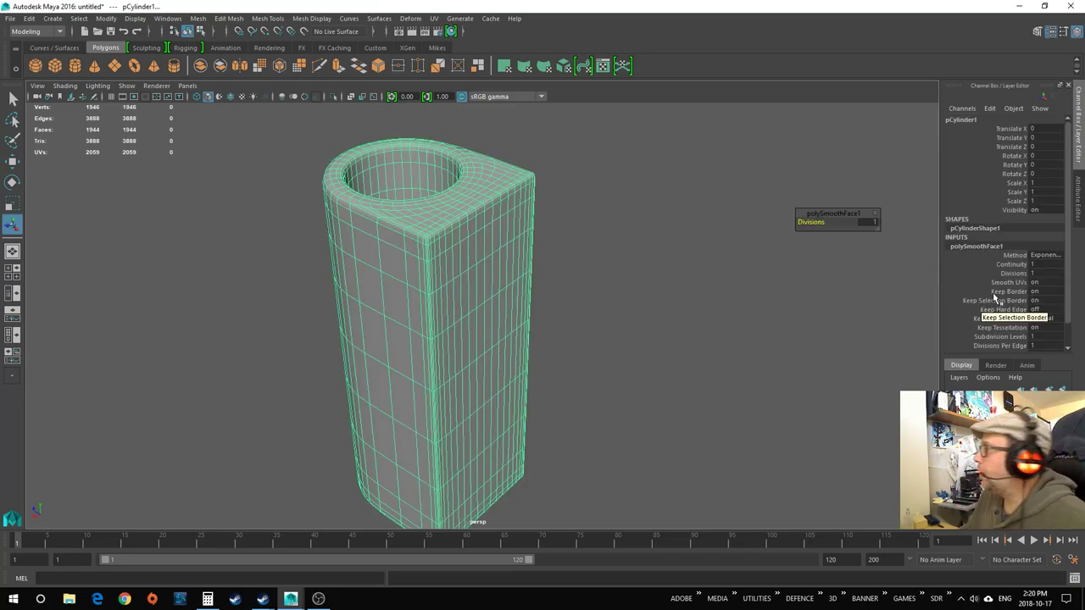
left_click(1040, 275)
type("0")
key("Return")
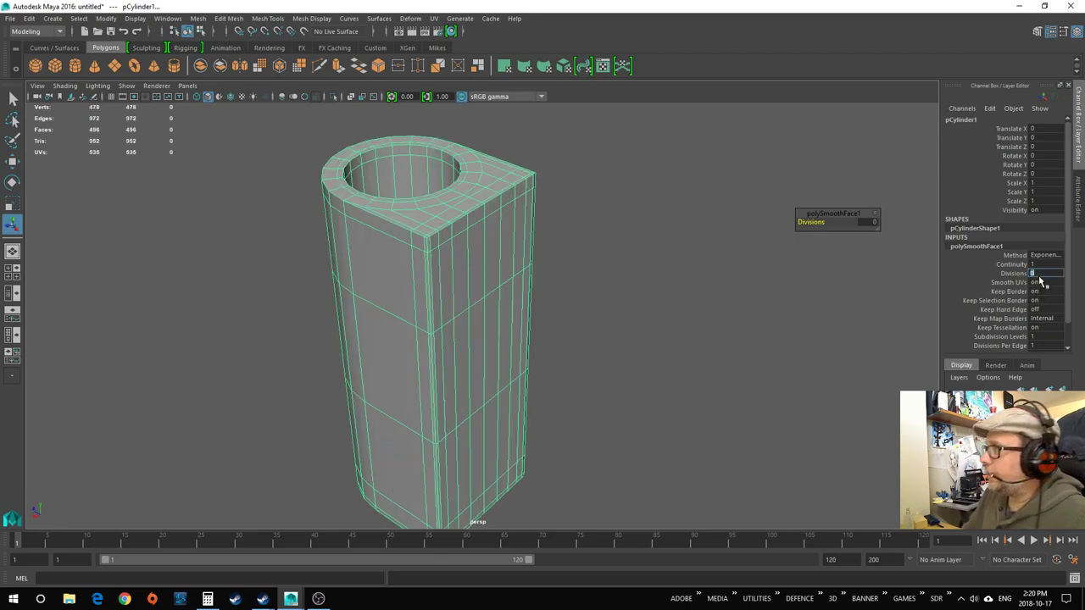
left_click(806, 366)
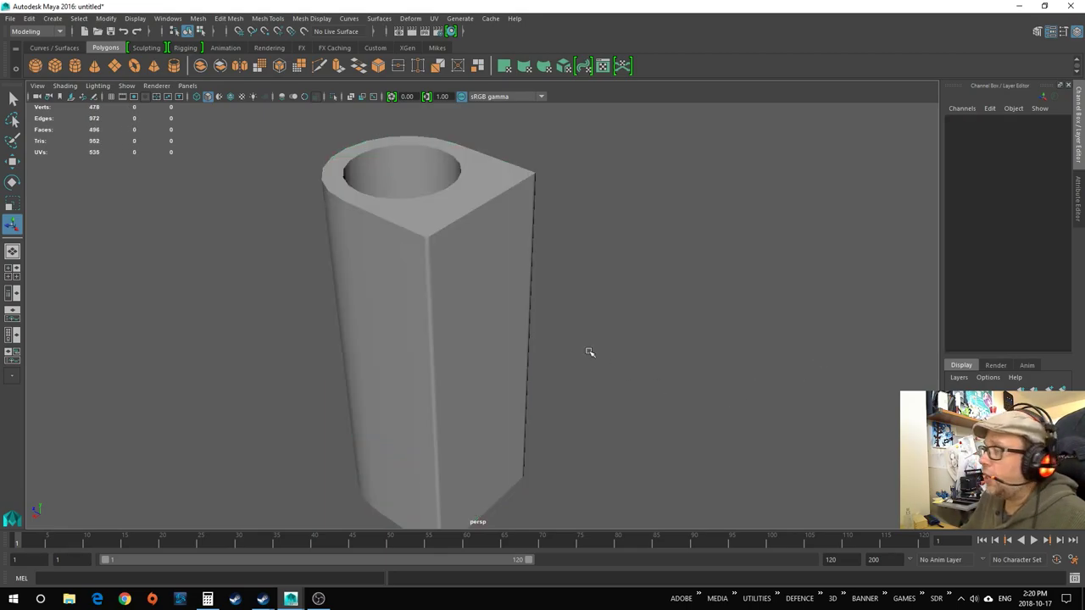
left_click(511, 299)
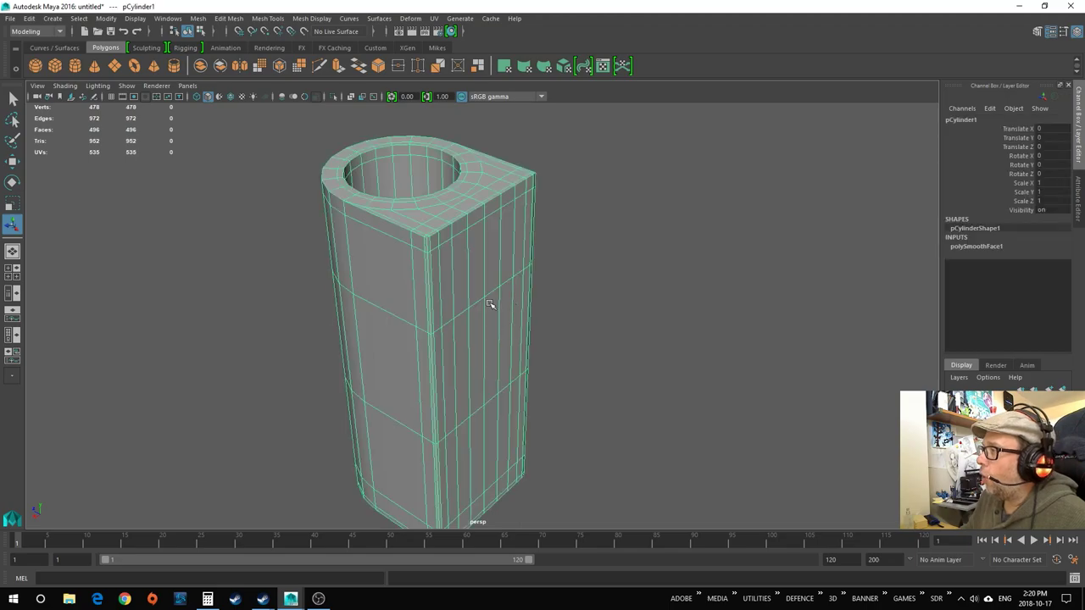
left_click_drag(428, 187, 428, 261, "alt")
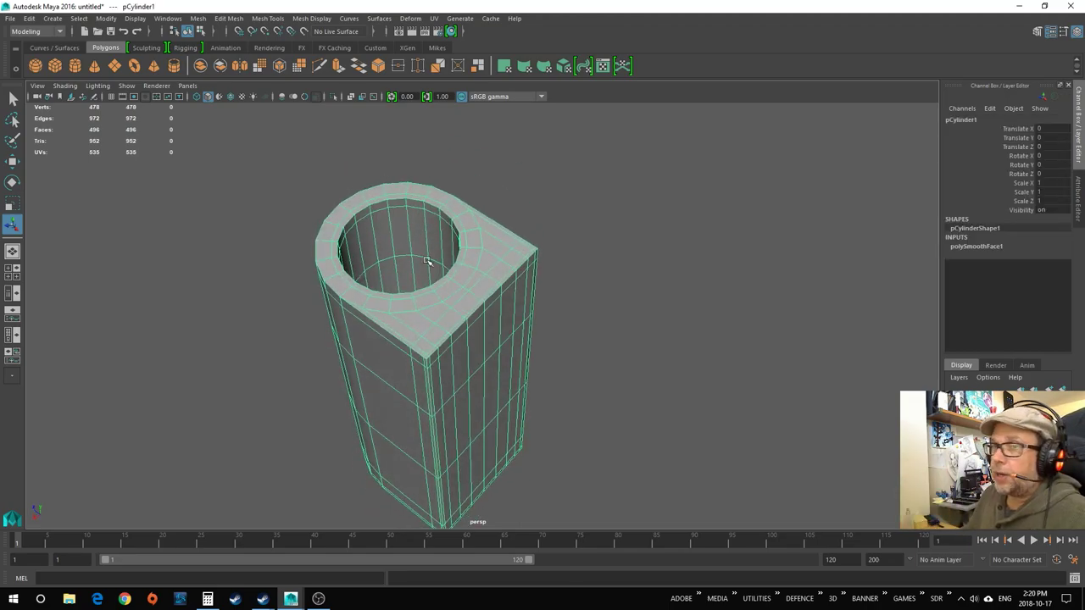
Examine the container's low-poly mesh, including the vertices along its flat back, before returning to object mode.
left_click(700, 327)
left_click_drag(700, 327, 647, 356, "alt")
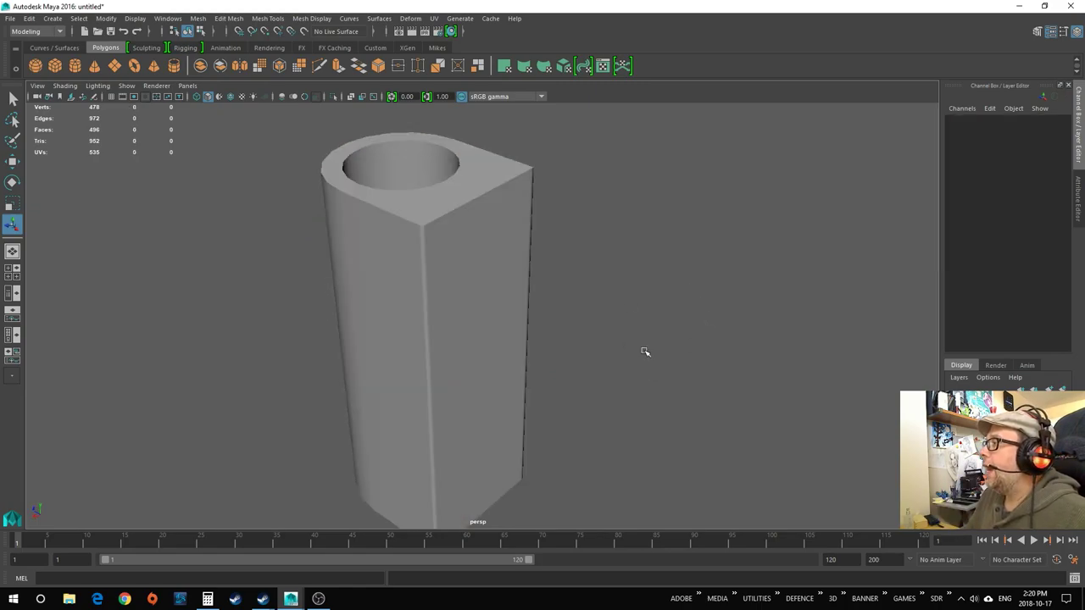
left_click(459, 335)
left_click_drag(580, 360, 533, 353, "alt")
scroll(453, 303, "up", 3)
right_click(422, 297)
right_click_drag(412, 300, 409, 296)
left_click(422, 297)
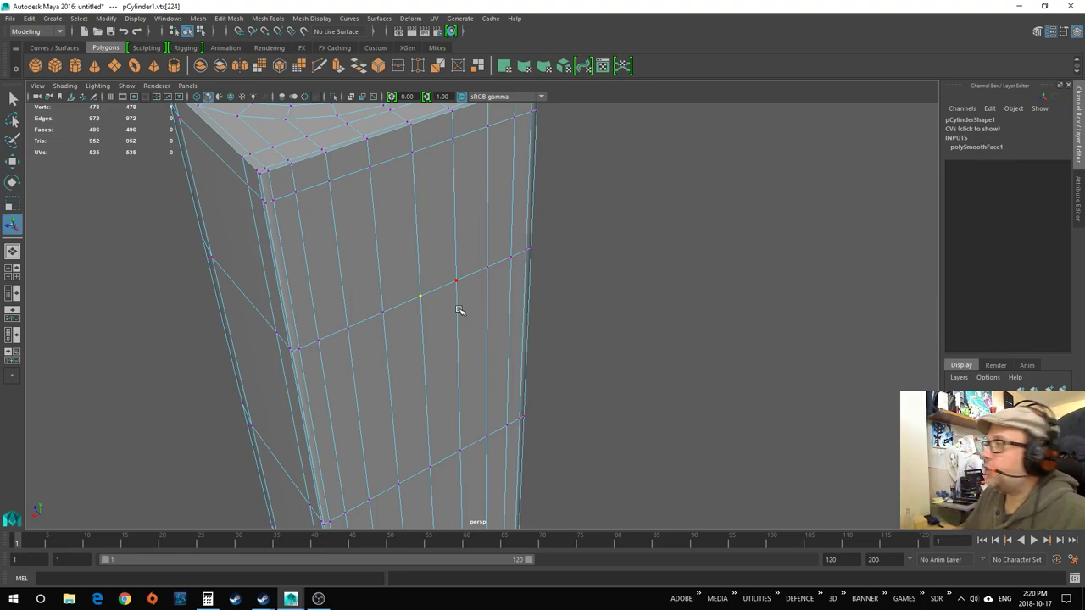
right_click_drag(466, 284, 522, 270, "ctrl")
scroll(634, 399, "down", 5)
left_click_drag(632, 402, 618, 416, "alt")
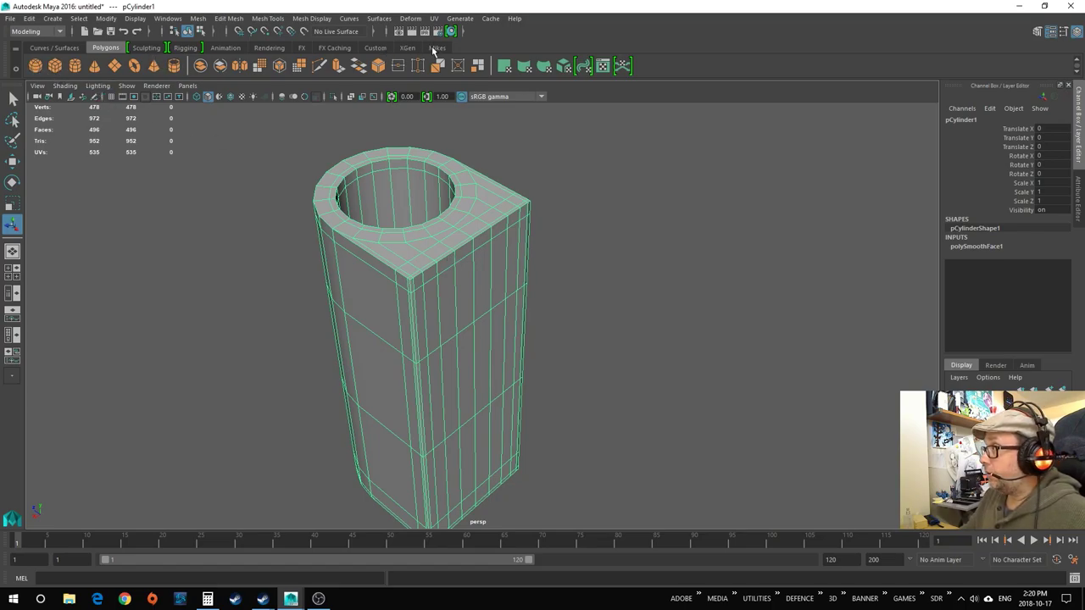
Delete the container mesh's construction history and select the container again.
left_click(436, 47)
left_click(36, 65)
left_click(598, 395)
left_click_drag(598, 395, 526, 387, "alt")
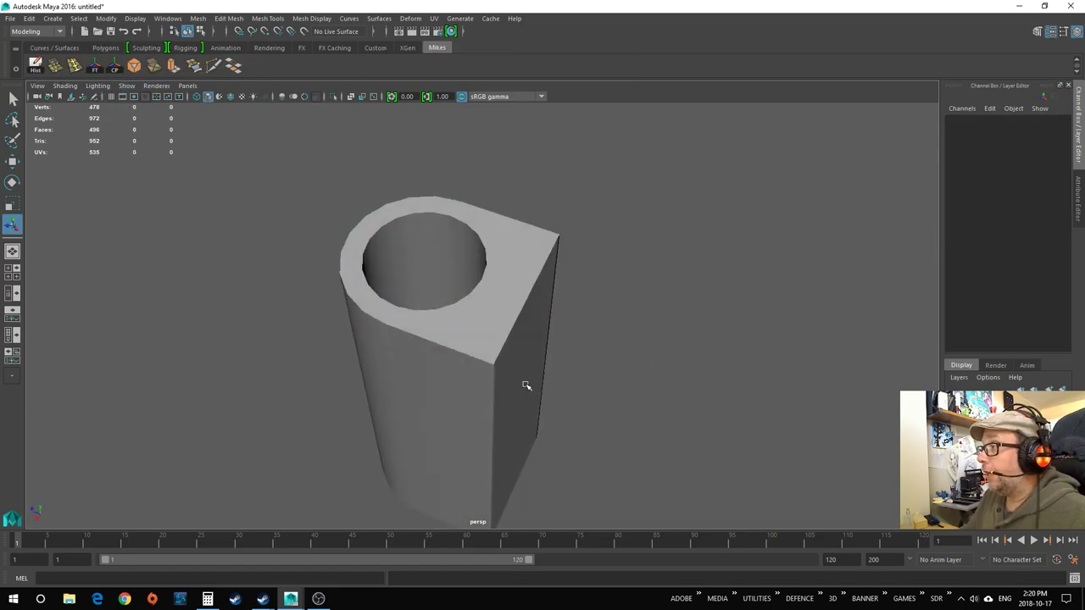
left_click(526, 387)
left_click(111, 51)
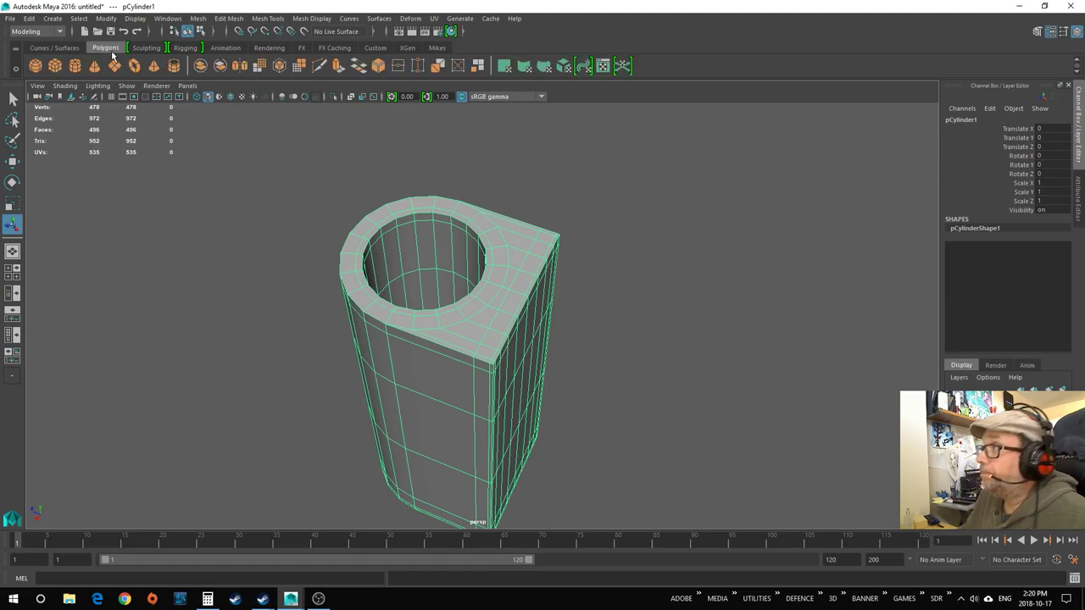
left_click(300, 66)
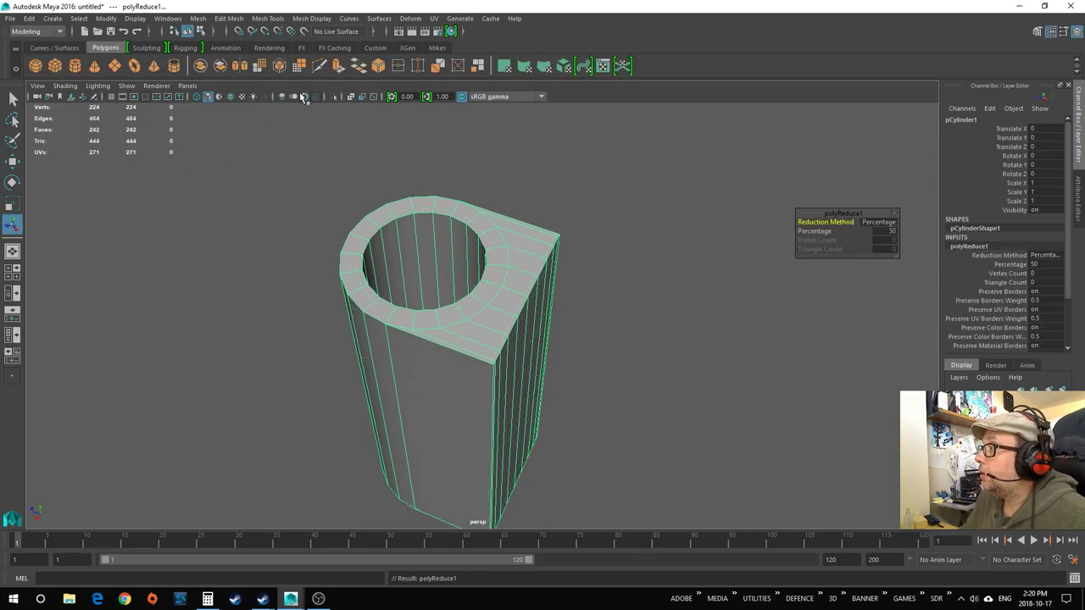
key("ctrl+z")
left_click(567, 275)
left_click(502, 279)
Smooth the container mesh and inspect its rounded front, rim and square back unselected.
left_click(259, 68)
left_click(635, 416)
left_click_drag(635, 416, 700, 412, "alt")
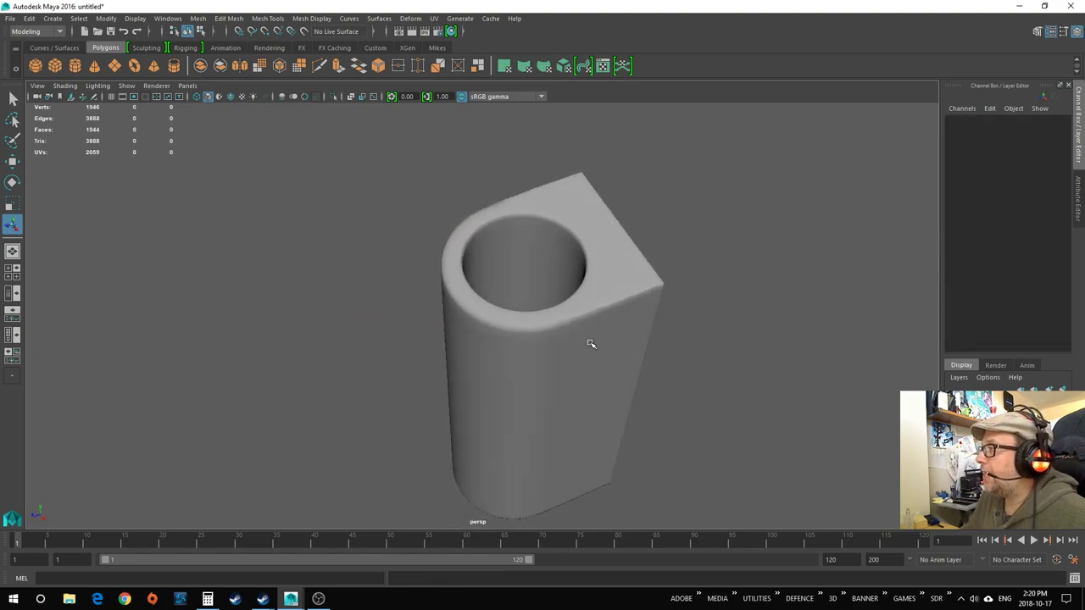
left_click(591, 343)
scroll(605, 376, "up", 3)
left_click_drag(605, 375, 525, 350, "alt")
scroll(671, 370, "down", 5)
left_click_drag(672, 371, 657, 380, "alt")
left_click(642, 386)
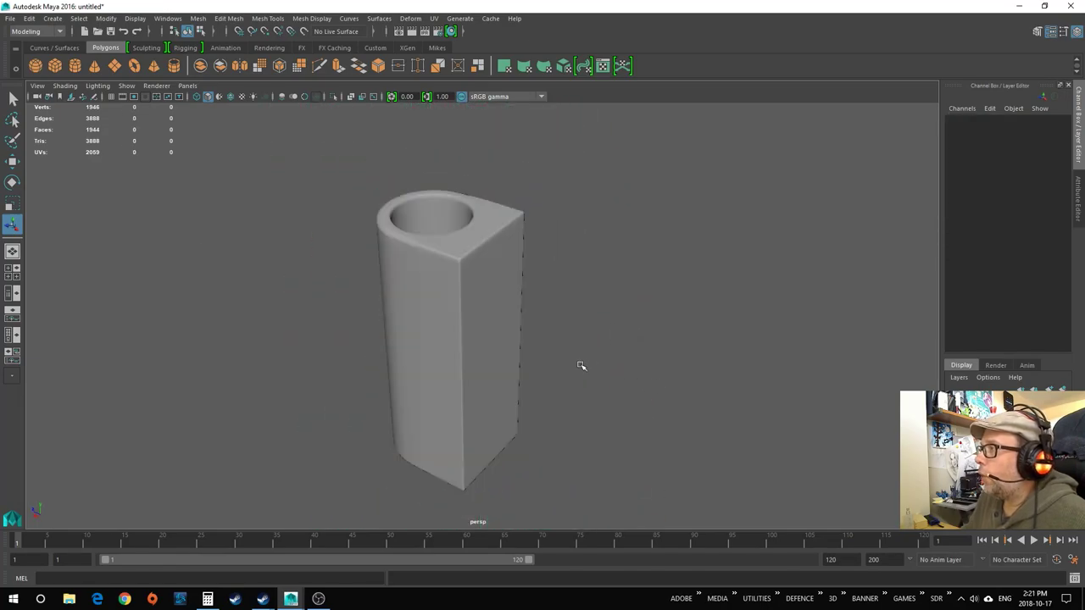
Create a polygon cylinder and move it out of the container along Z to about -3, behind the flat back.
left_click(74, 66)
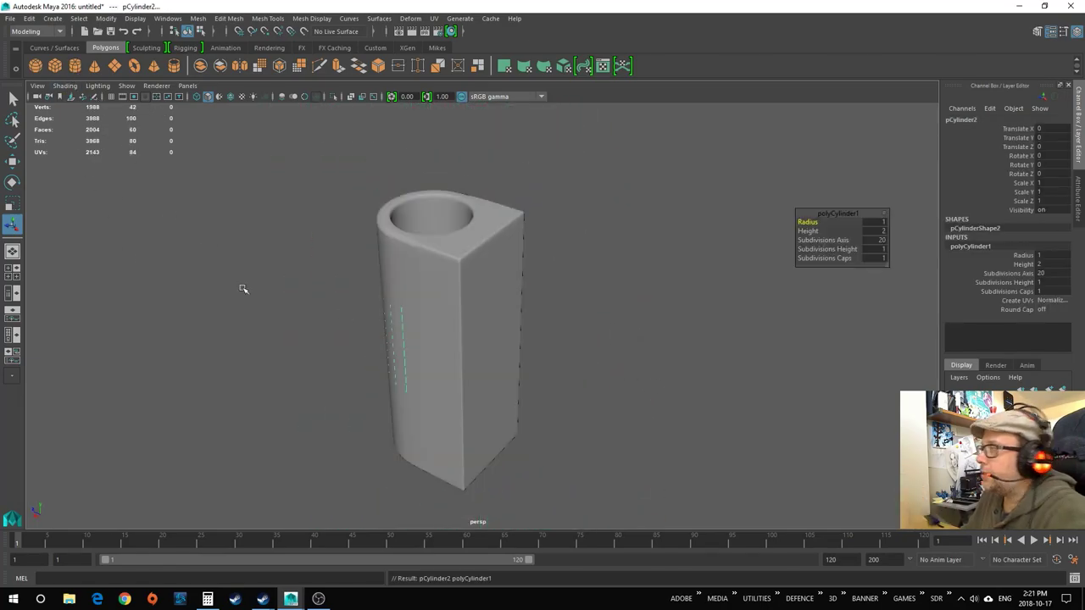
key("w")
left_click_drag(416, 320, 548, 371)
left_click(729, 395)
scroll(701, 411, "down", 3)
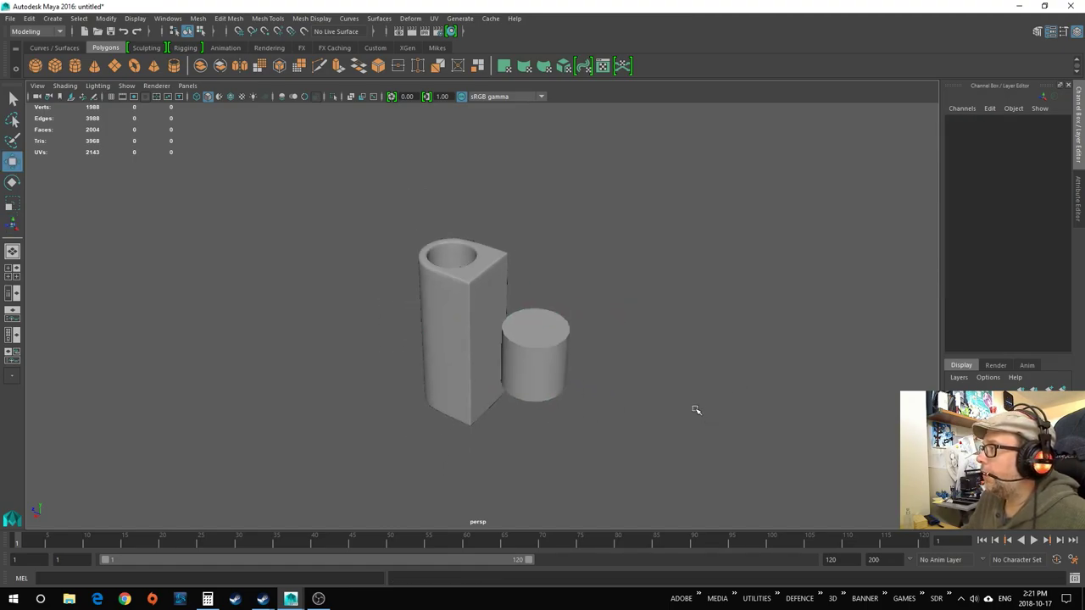
left_click_drag(701, 411, 636, 405, "alt")
Set the new cylinder's radius to 0.4.
left_click(550, 362)
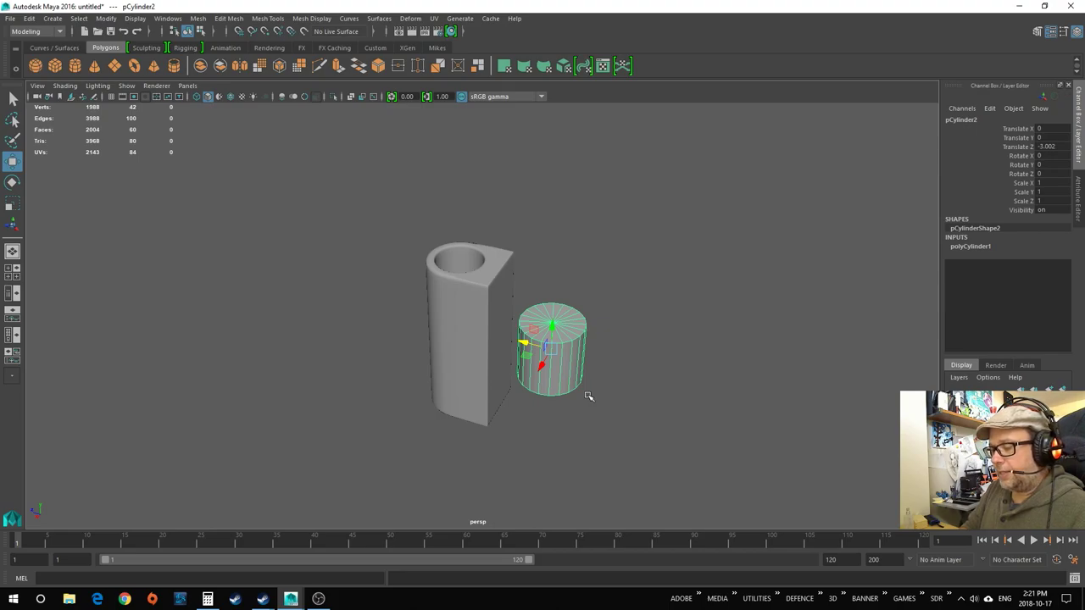
left_click(665, 397)
left_click(570, 356)
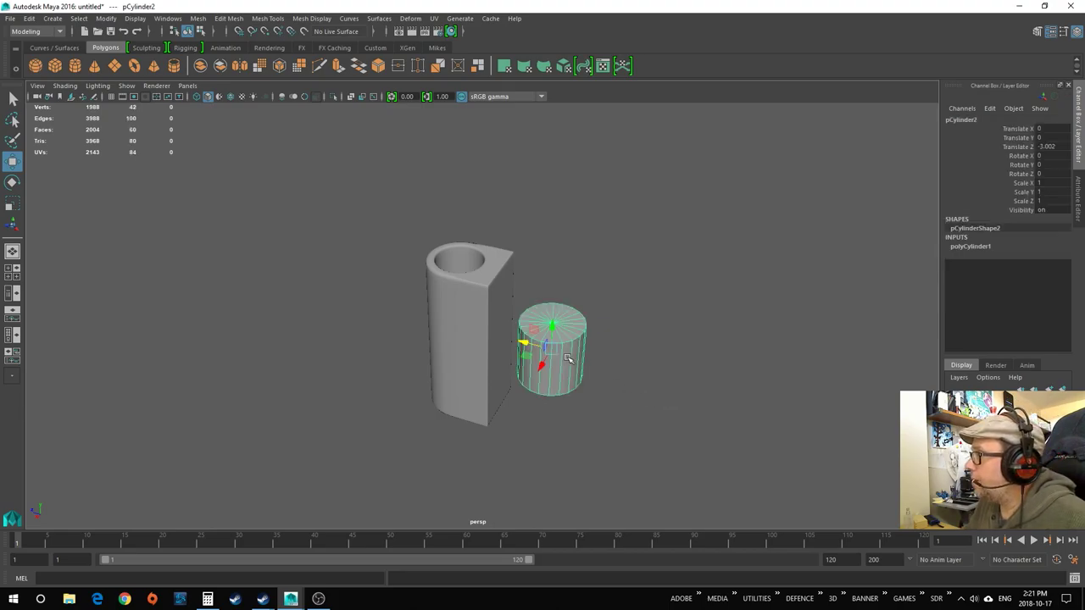
left_click(984, 246)
left_click(1054, 255)
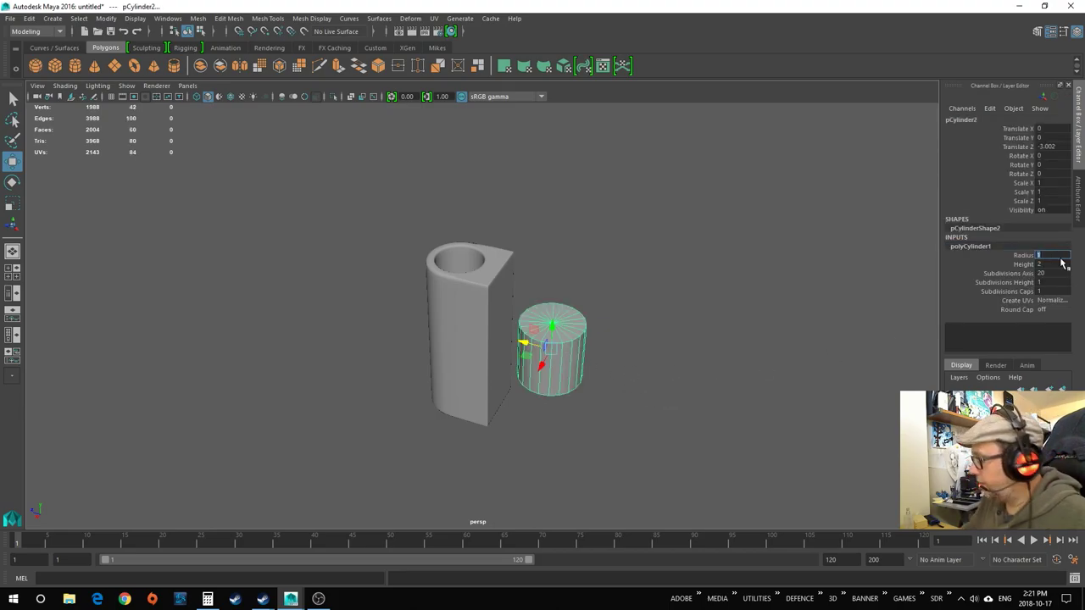
key("Return")
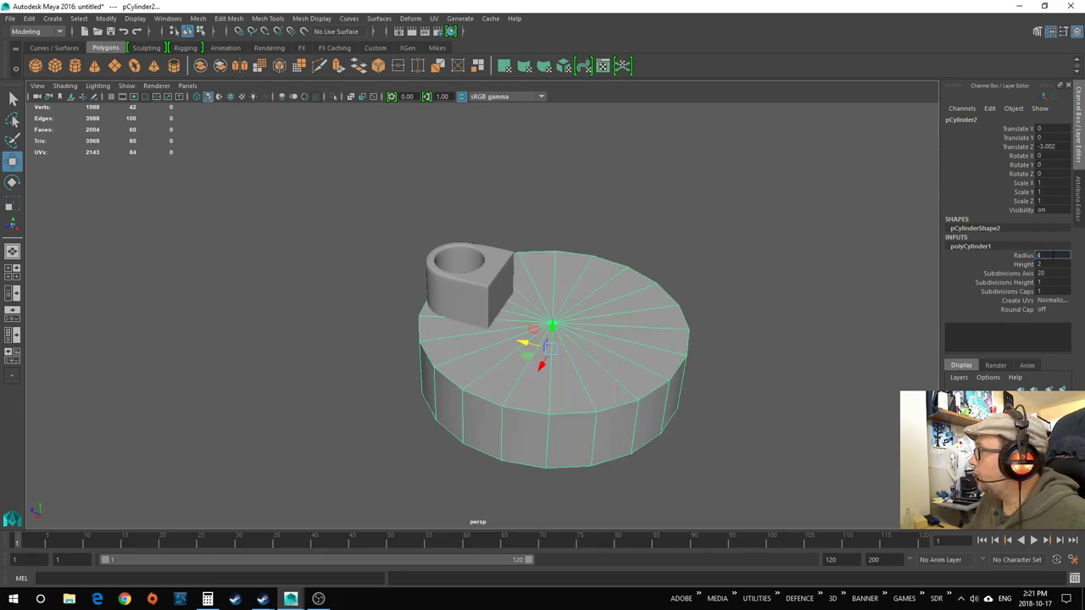
key("BackSpace")
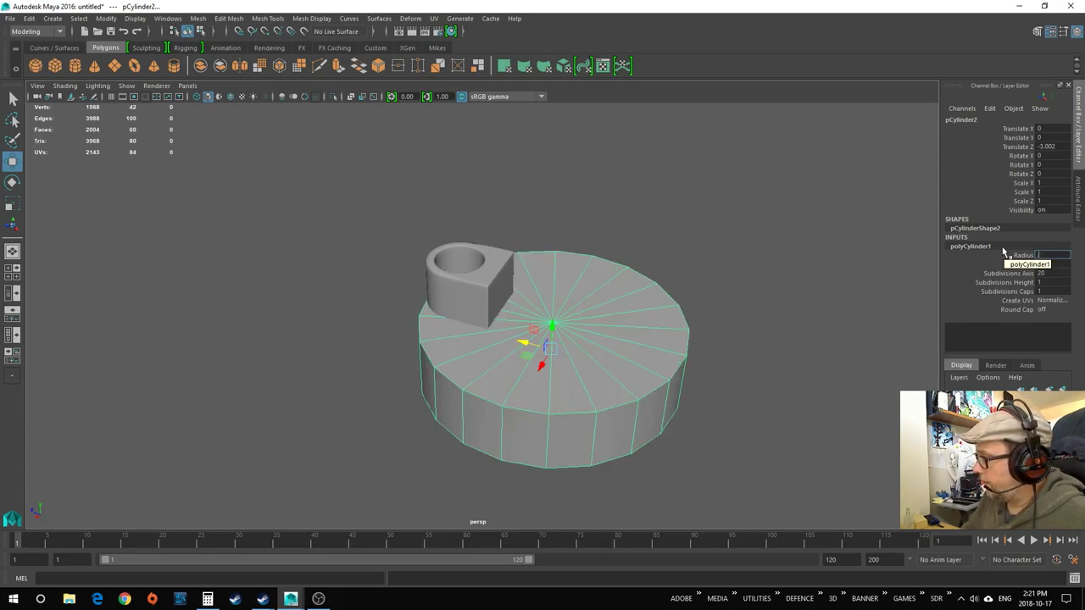
type(".4")
key("Return")
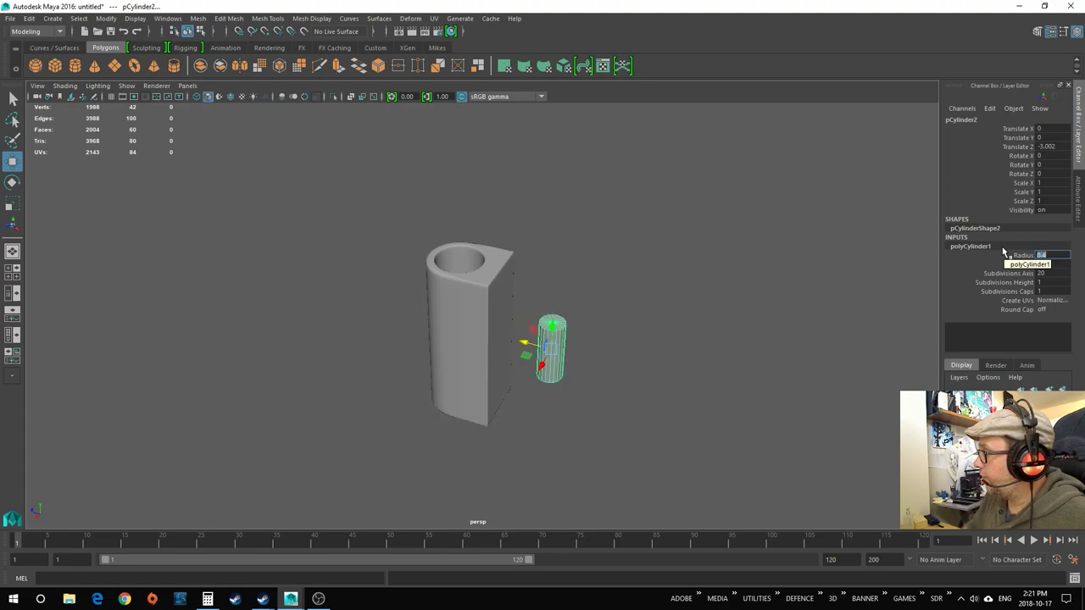
left_click(699, 391)
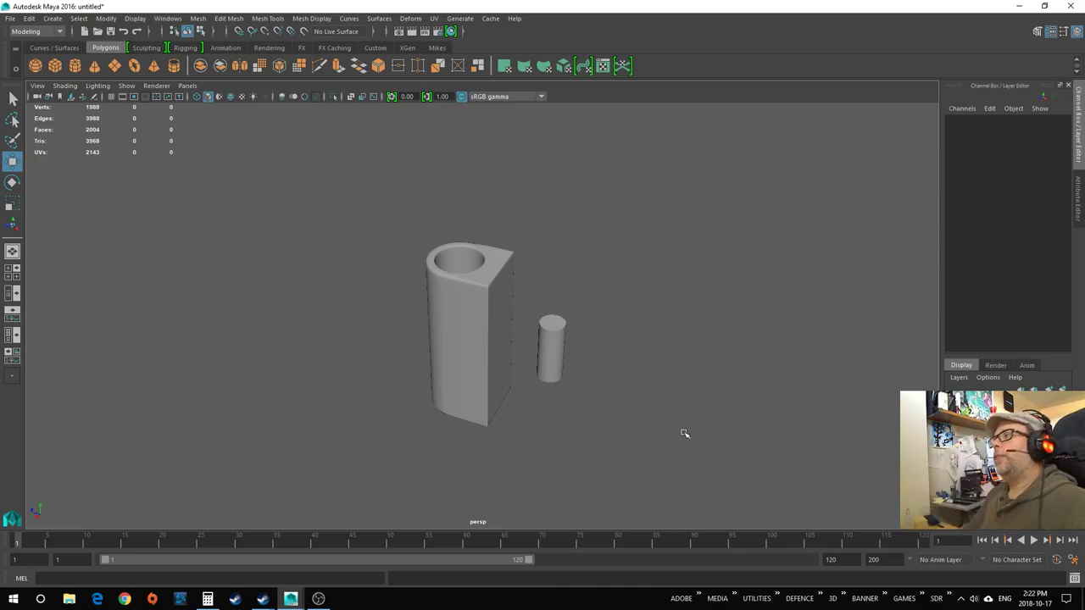
Set the small cylinder's height to 0.295.
left_click(550, 357)
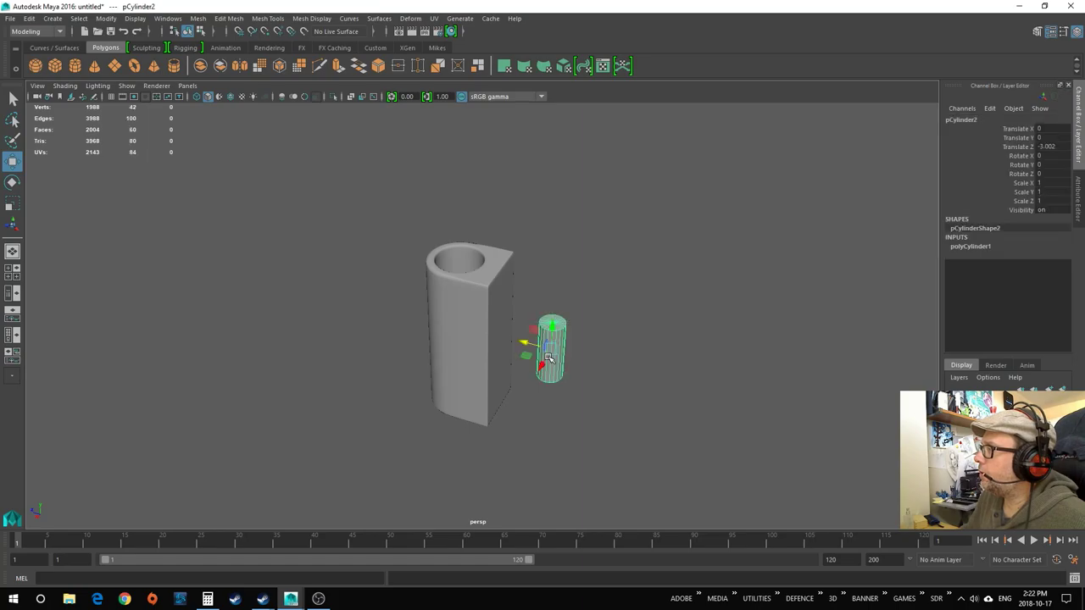
left_click(982, 247)
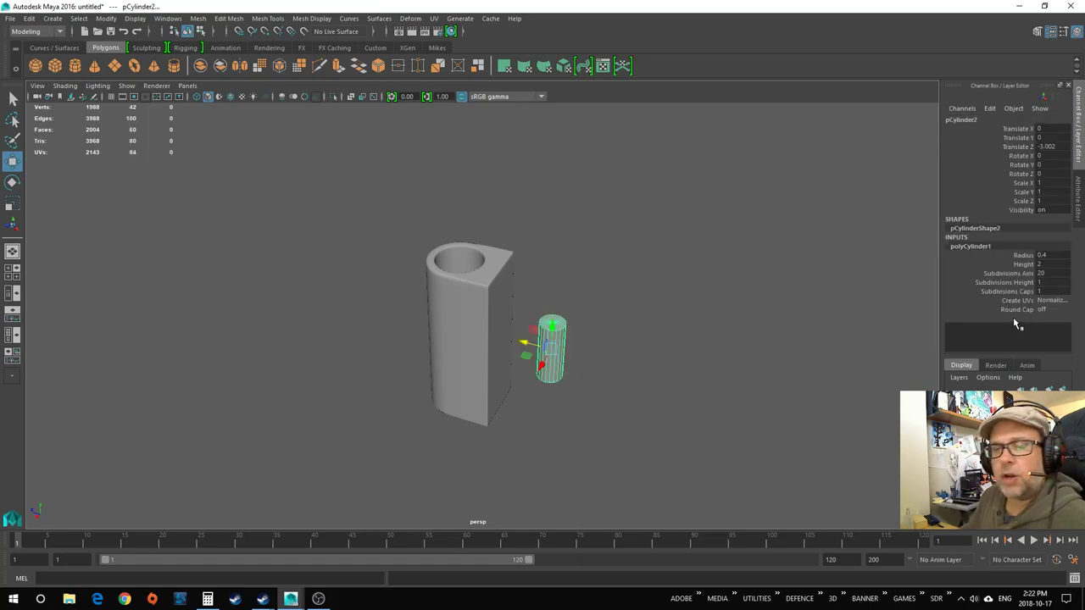
double_click(1051, 264)
key("BackSpace")
type("0.295")
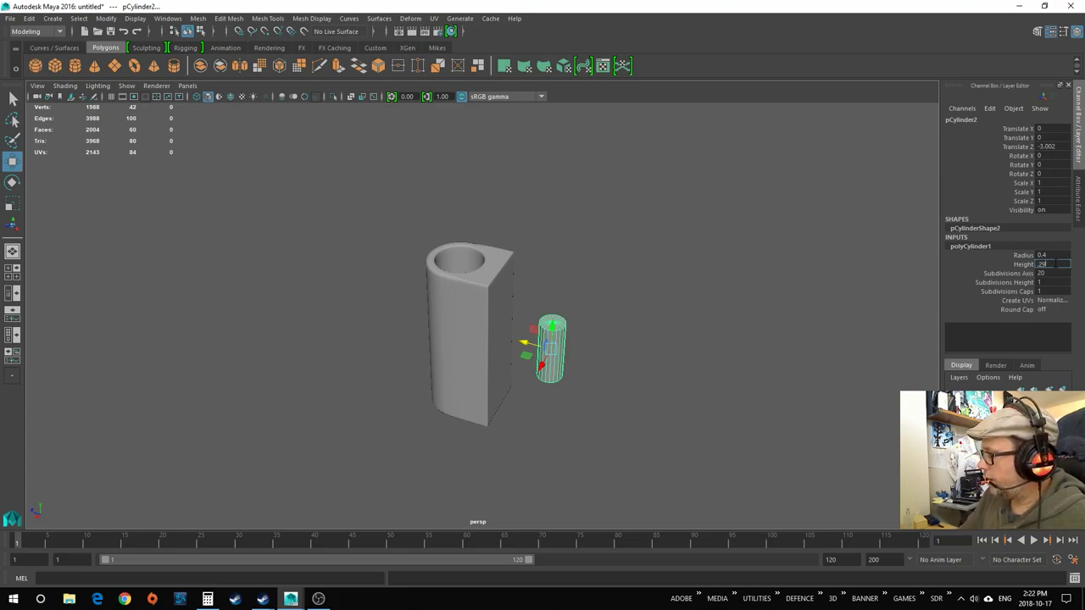
key("Return")
left_click(651, 435)
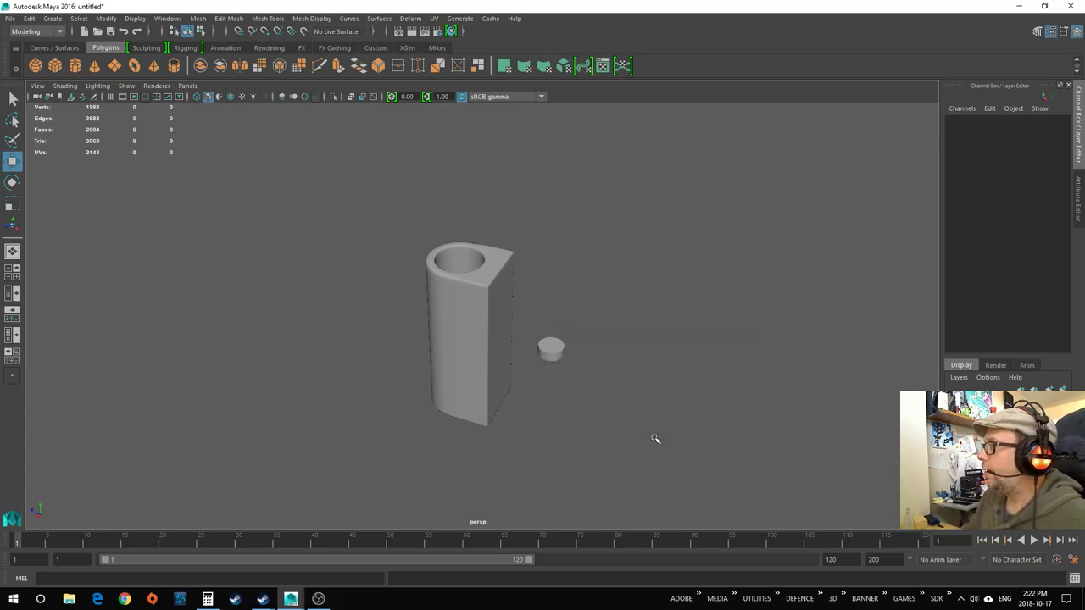
Set the small cylinder's radius to 0.43.
left_click(552, 356)
left_click(973, 247)
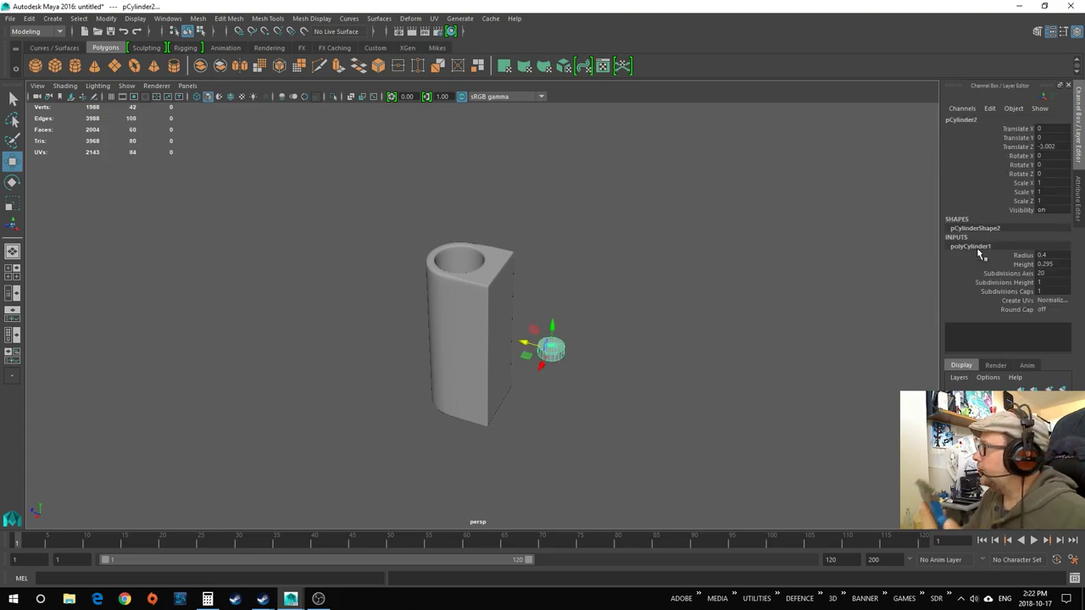
left_click(1045, 256)
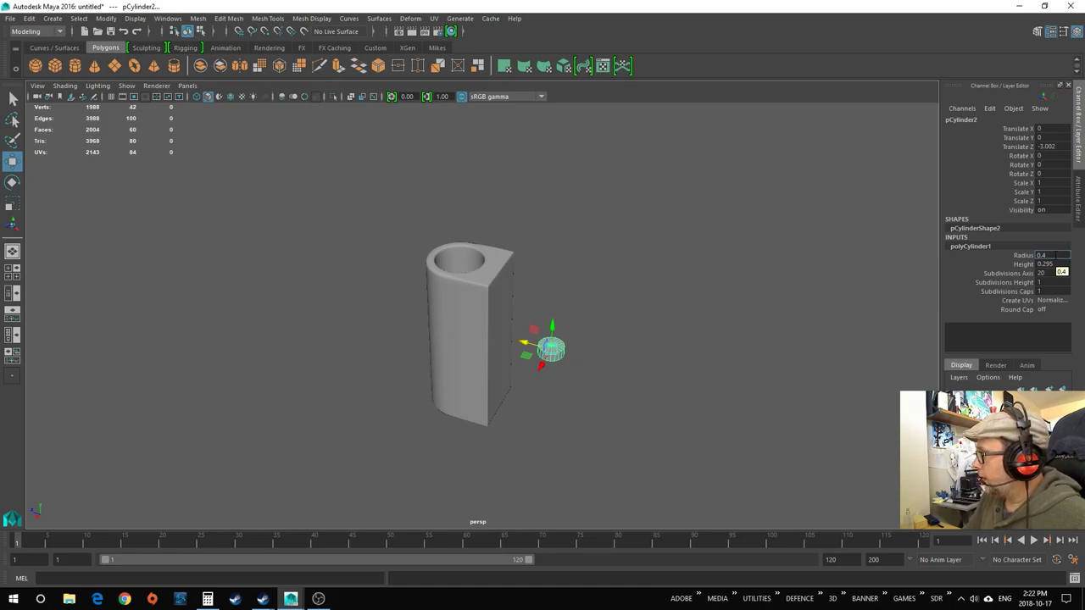
type("5")
key("Return")
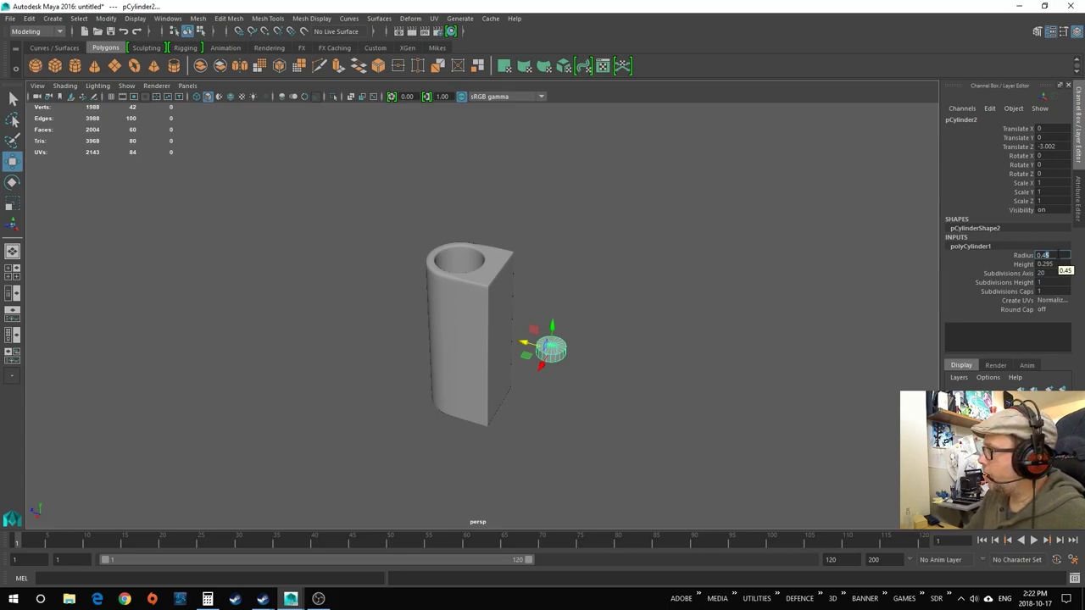
type("3")
key("Return")
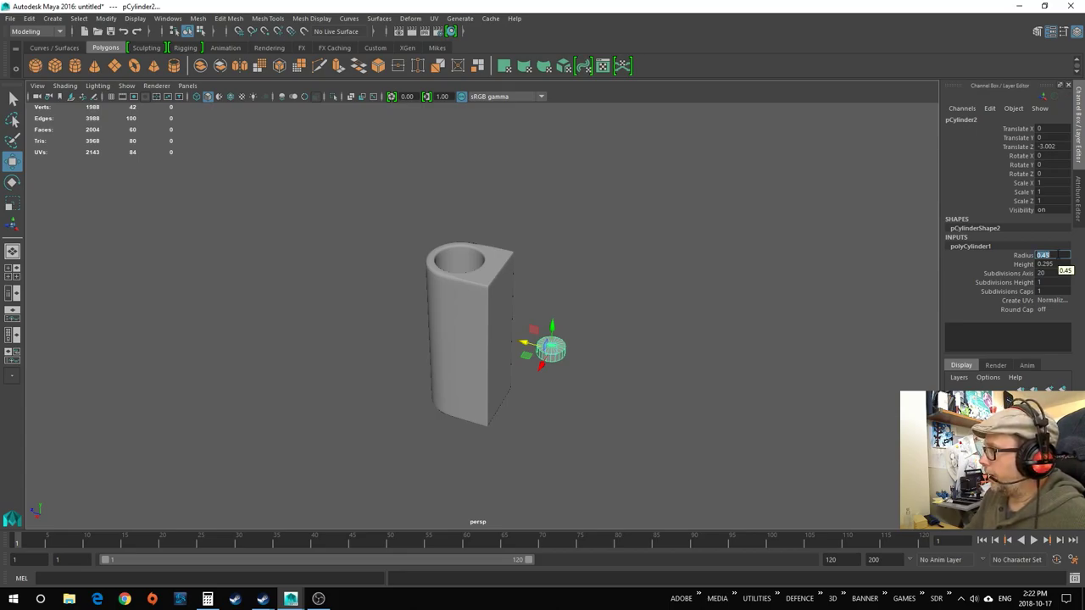
left_click(697, 429)
left_click(554, 347)
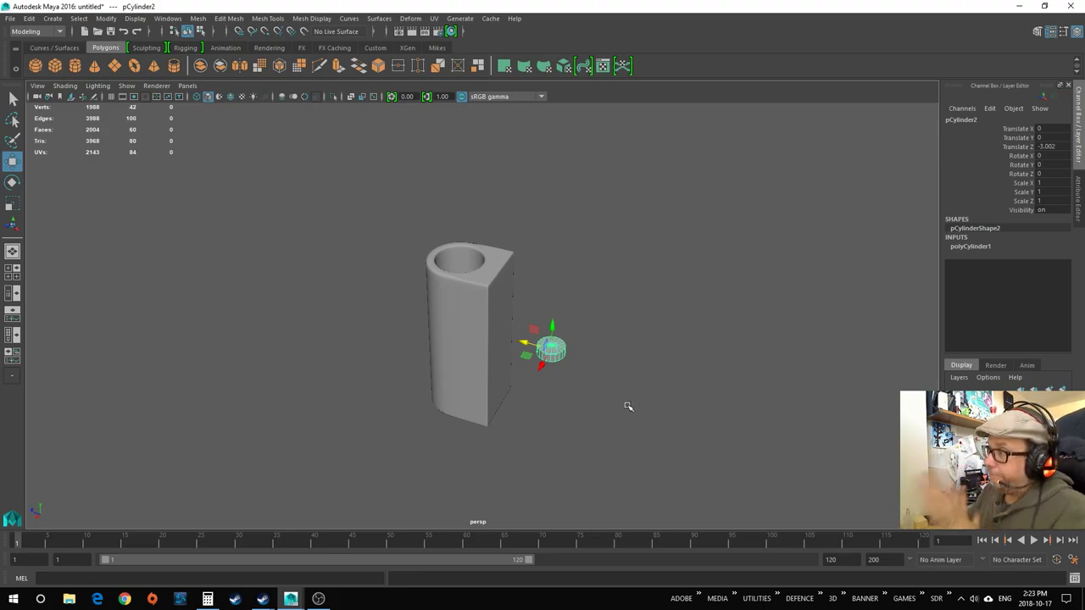
Rotate the small cylinder 90 degrees about X so its round face points away from the container's back.
left_click(631, 415)
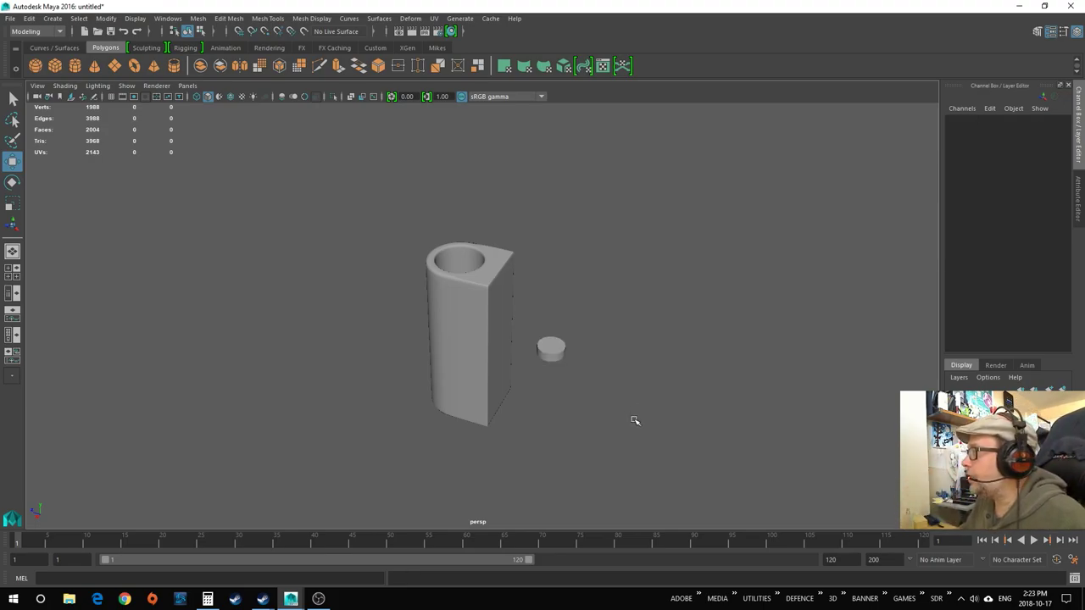
left_click(561, 354)
key("e")
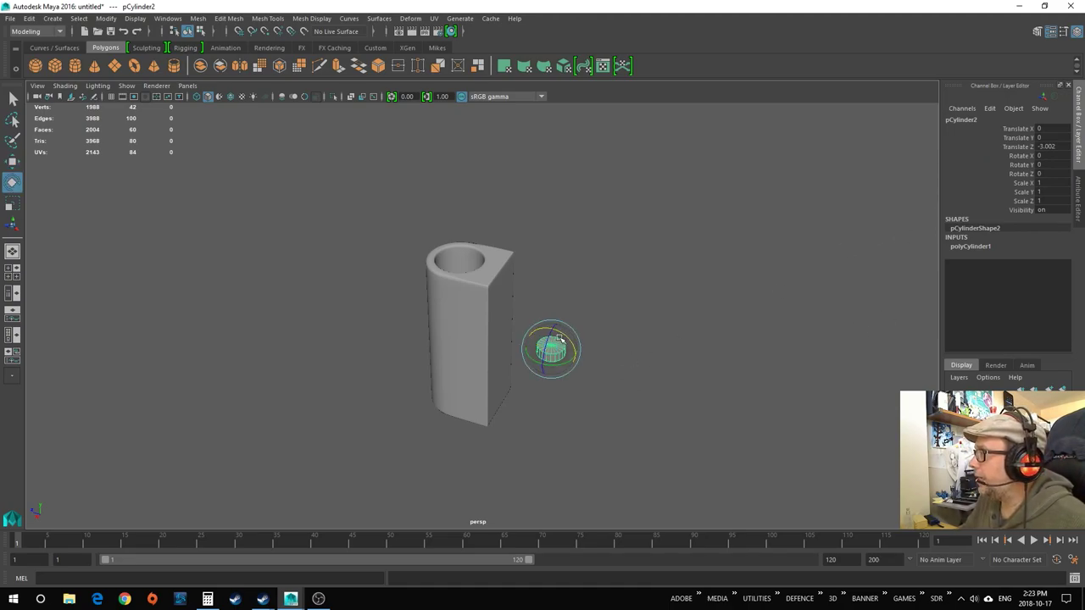
mouse_move(577, 337)
left_mouse_down()
mouse_move(580, 358)
mouse_move(572, 336)
left_mouse_up()
double_click(1049, 156)
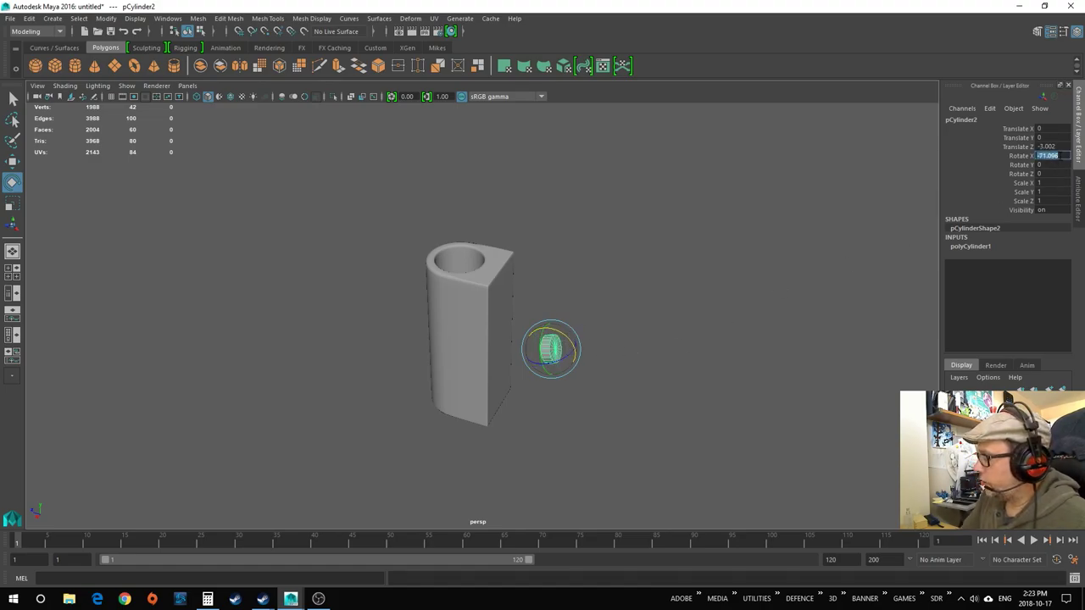
type("90")
key("Return")
left_click(806, 314)
Set the rotated disc's height to 0.35.
left_click_drag(726, 380, 542, 347, "alt")
left_click(500, 379)
mouse_move(613, 384)
left_mouse_down("alt")
mouse_move(615, 351)
mouse_move(620, 368)
left_mouse_up("alt")
left_click(565, 313)
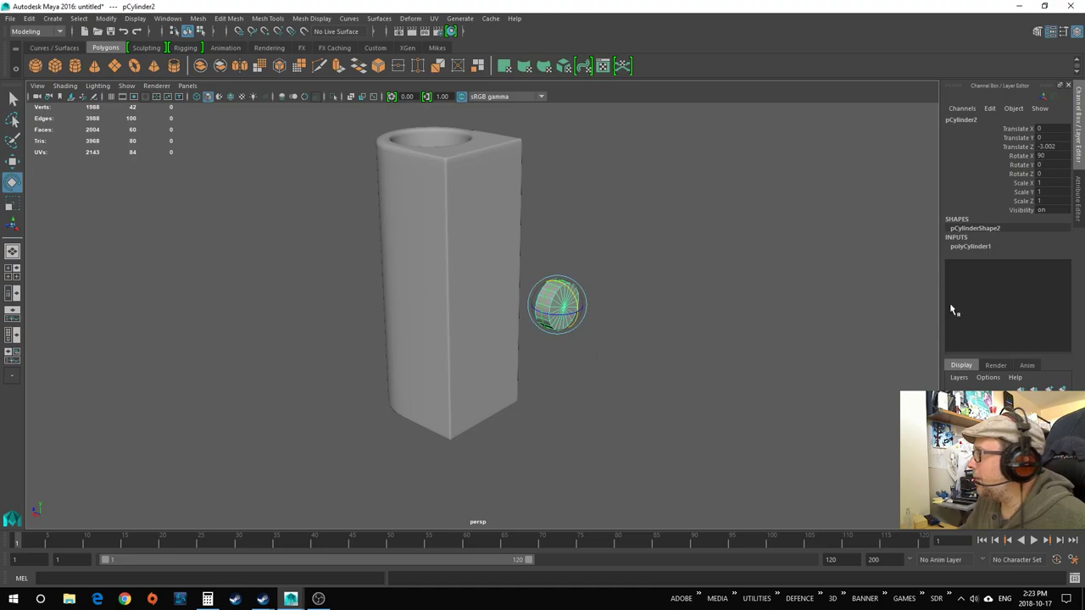
left_click(979, 247)
double_click(1051, 264)
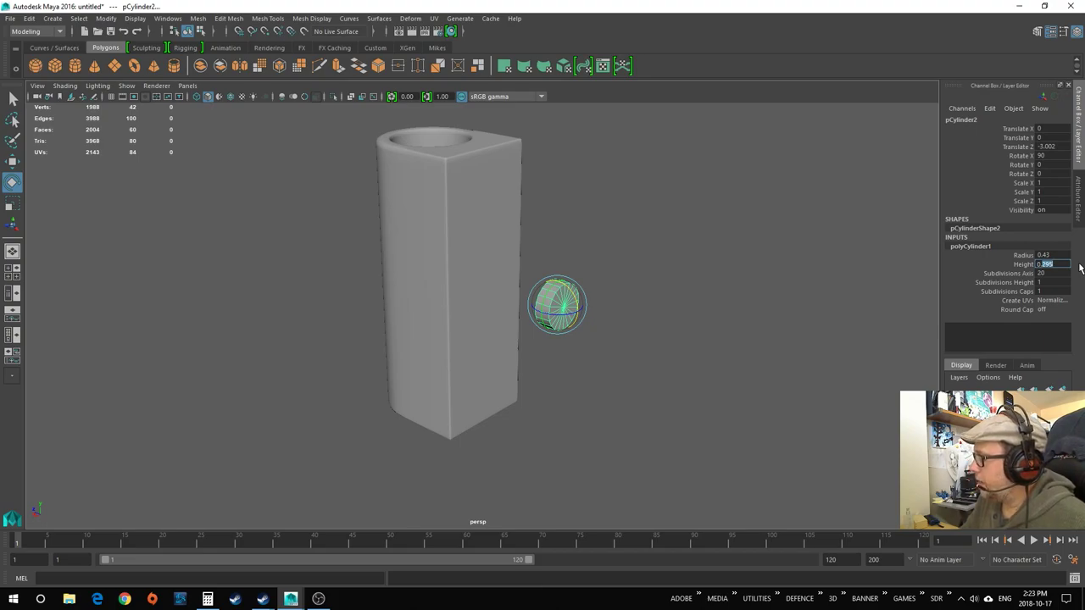
left_click(1053, 267)
type("0.35")
key("Return")
left_click_drag(761, 404, 709, 424, "alt")
left_click(599, 340)
key("alt")
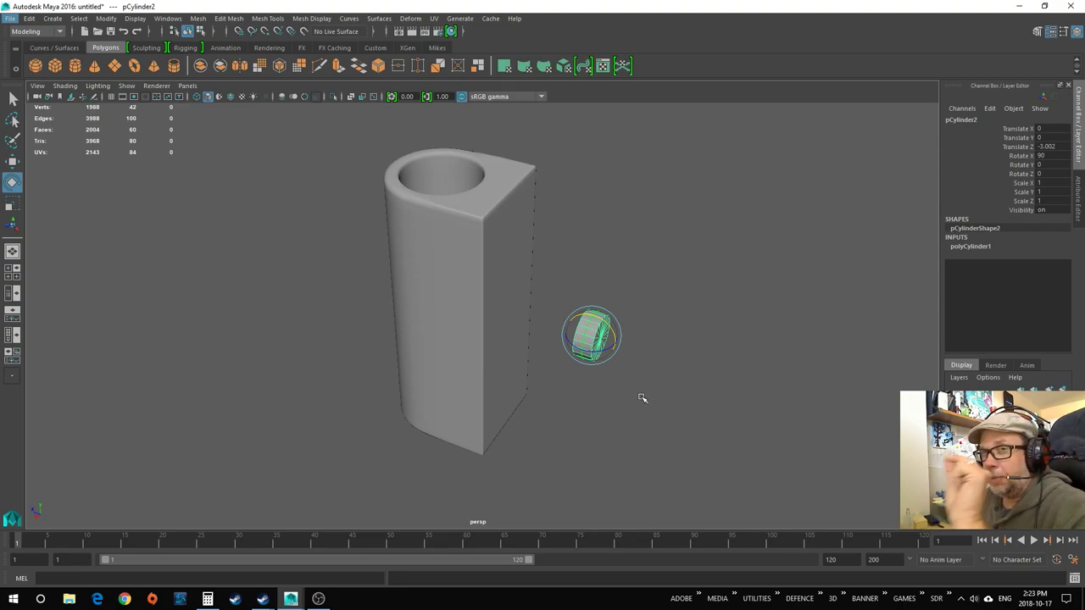
Duplicate the disc, lowering the copy to about -2.13 in Y and raising the original to about 0.5.
left_click(646, 403)
left_click_drag(649, 407, 628, 379, "alt")
left_click(591, 325)
key("ctrl+d")
key("w")
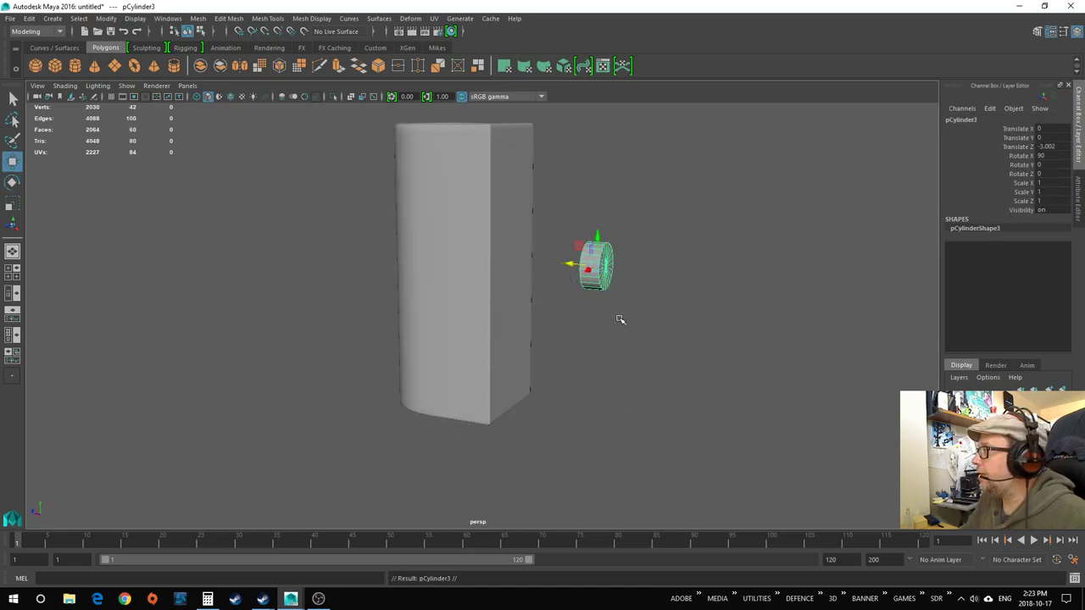
left_click_drag(598, 248, 621, 383)
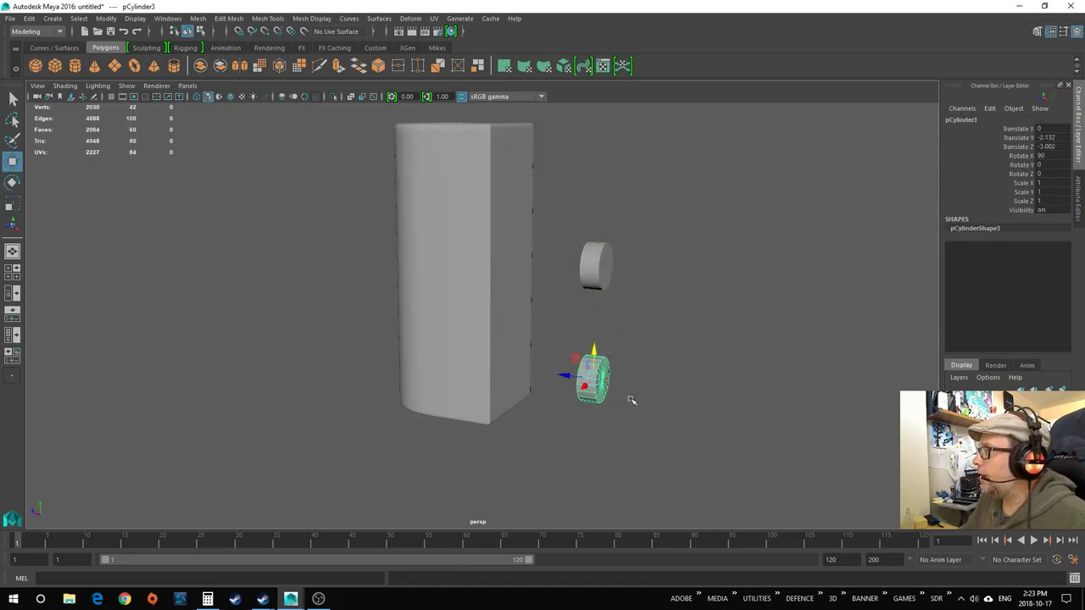
left_click(602, 278)
left_click_drag(598, 239, 599, 208)
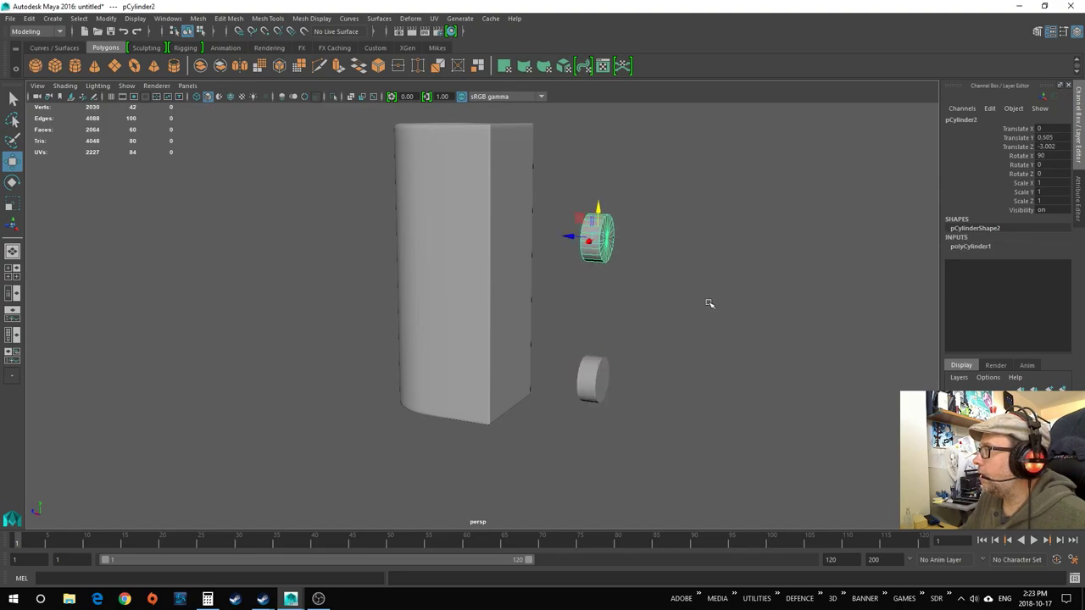
In the side view, raise both discs together until the lower one sits at about -1.40 in Y.
left_click(709, 311)
key("space")
left_click_drag(711, 315, 751, 317)
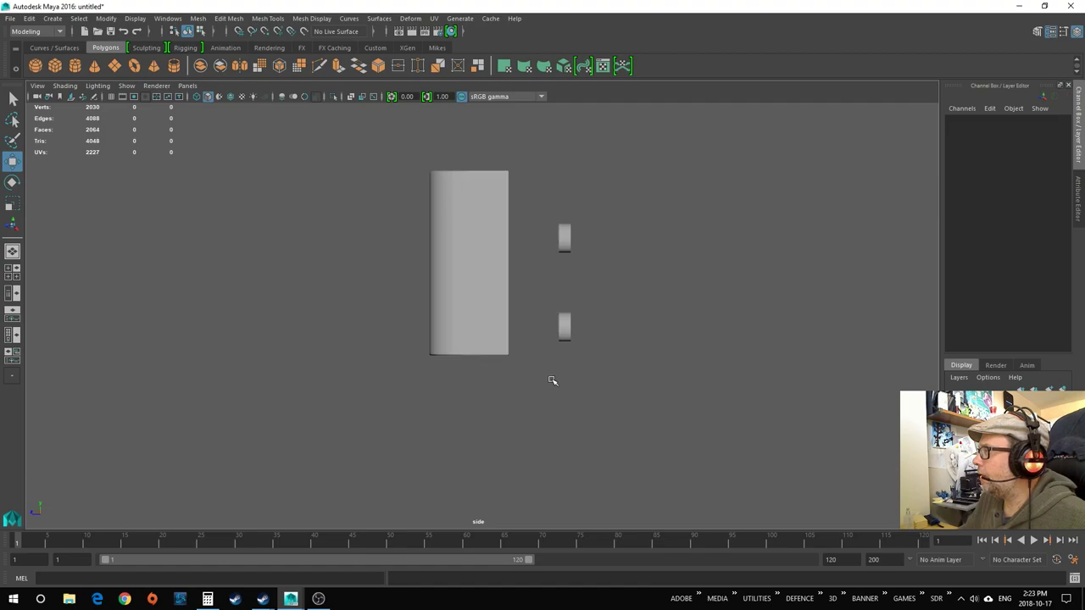
scroll(553, 378, "up", 3)
left_click_drag(635, 381, 636, 397, "alt")
middle_click_drag(637, 398, 634, 449, "alt")
left_click_drag(637, 458, 573, 237)
left_click_drag(587, 359, 587, 322)
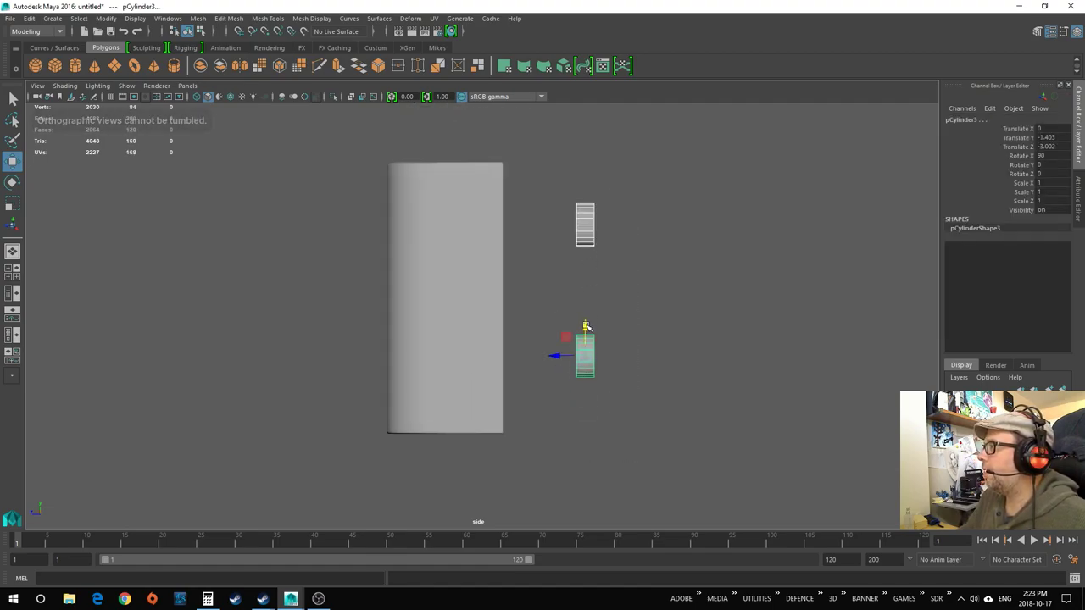
Move both discs along Z to about -1.17 so they sink into the container's flat back.
left_click_drag(558, 356, 465, 355)
scroll(464, 355, "up", 5)
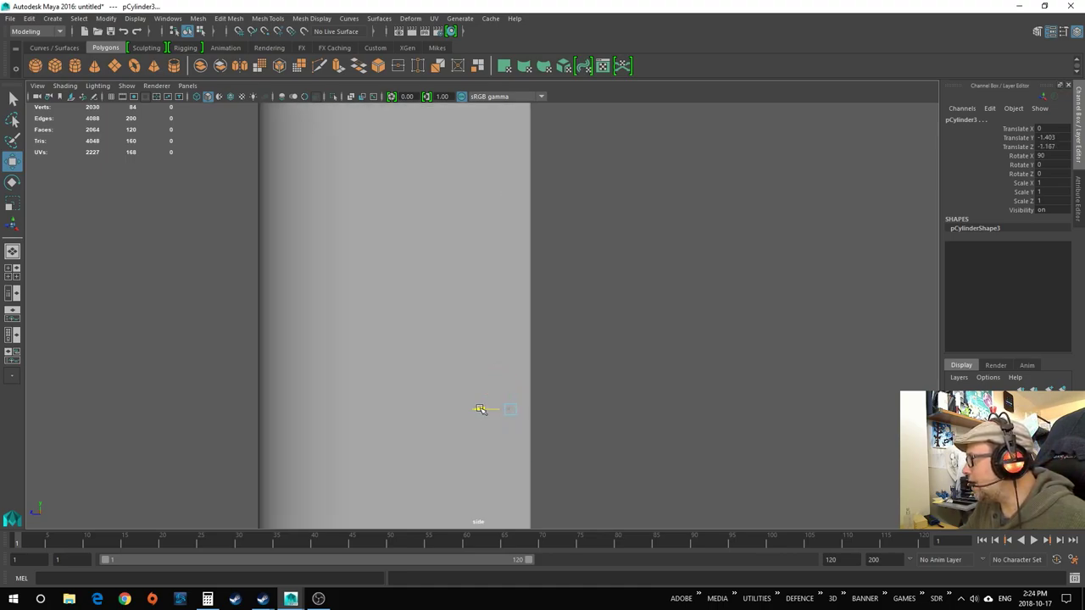
left_click(675, 365)
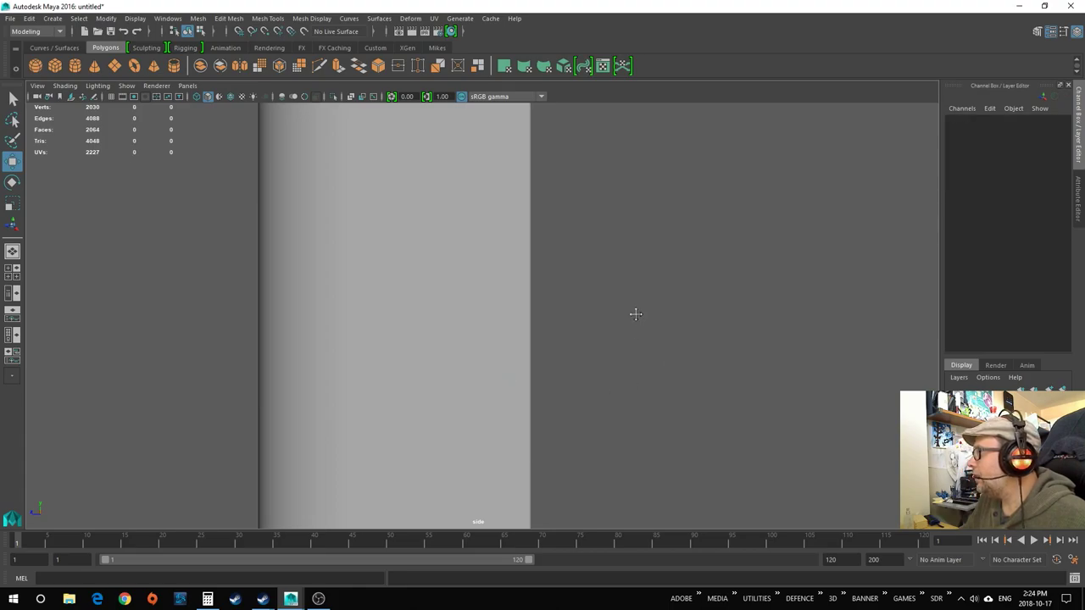
middle_click_drag(637, 316, 621, 439, "alt")
key("space")
left_click_drag(620, 406, 624, 453)
scroll(557, 411, "up", 6)
left_click(609, 348)
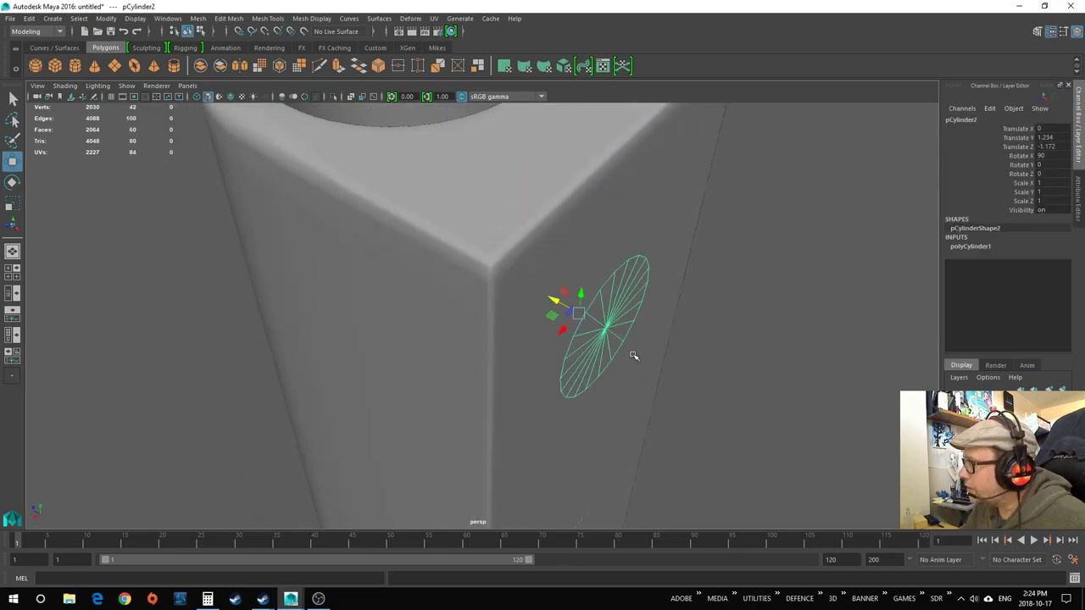
left_click(788, 346)
scroll(754, 420, "down", 5)
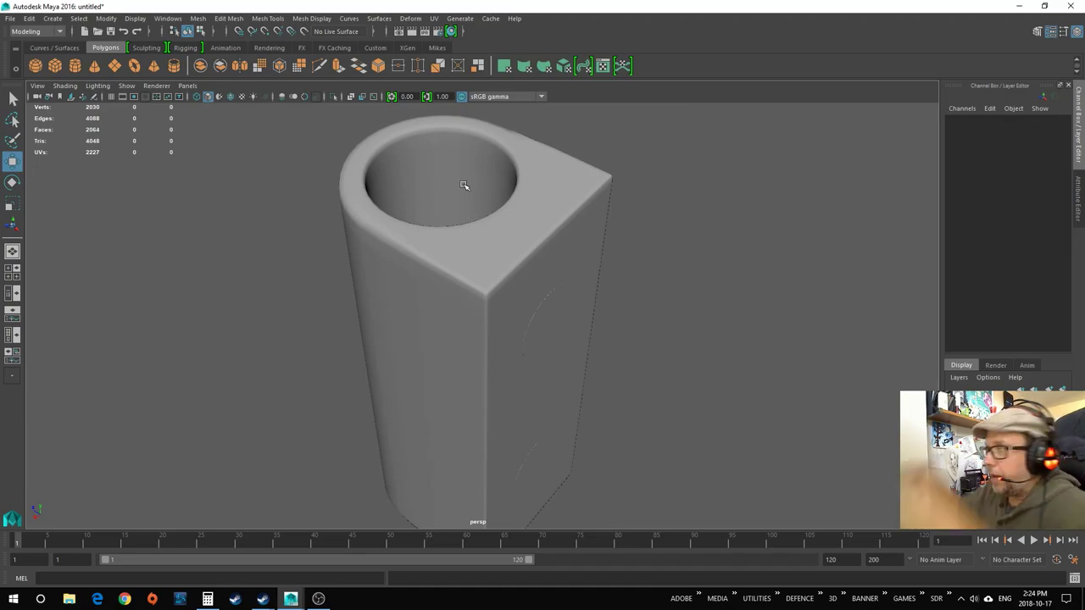
Turn on wireframe over the shaded surfaces in the perspective view.
left_click(549, 237)
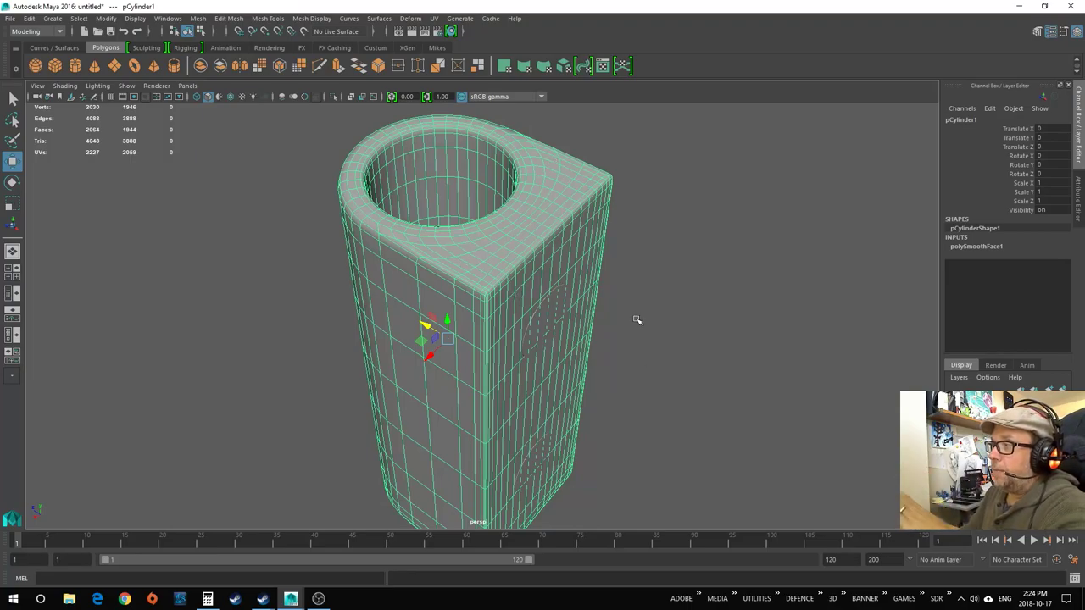
left_click(602, 315)
left_click(553, 293)
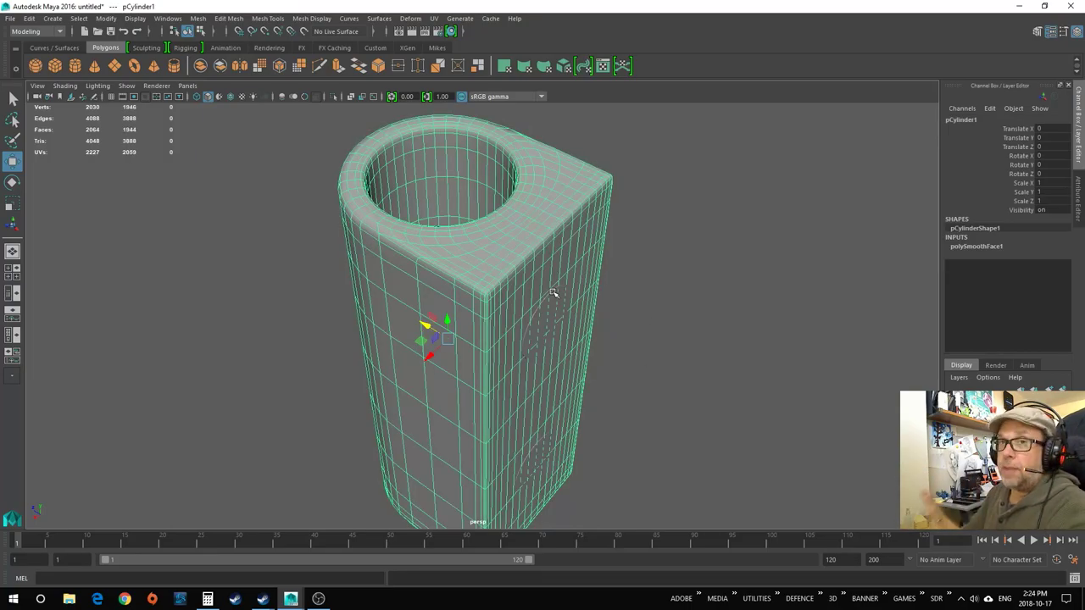
scroll(674, 386, "up", 5)
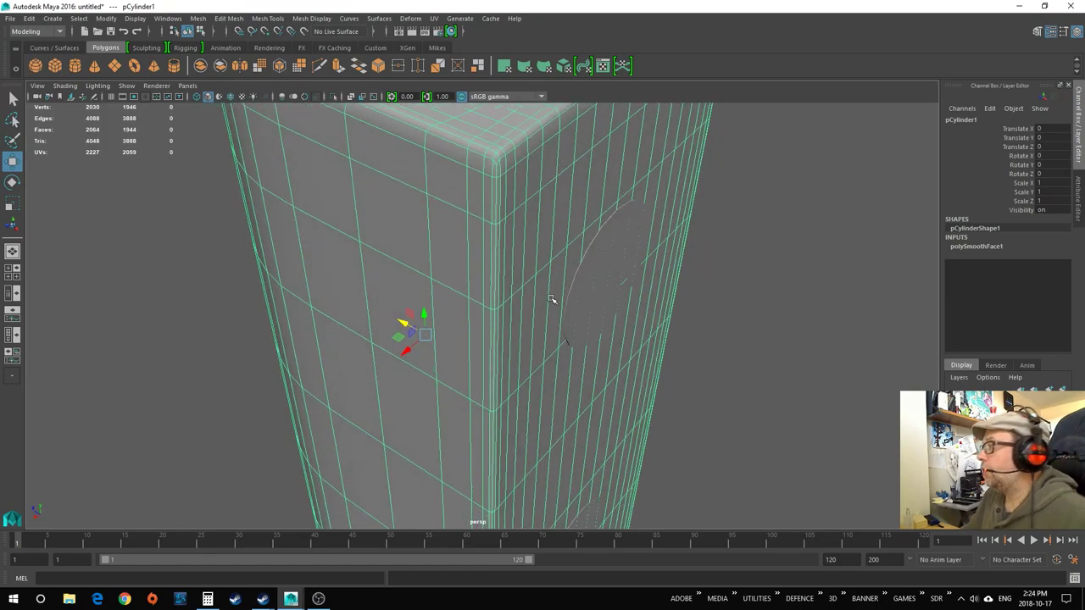
scroll(625, 395, "down", 5)
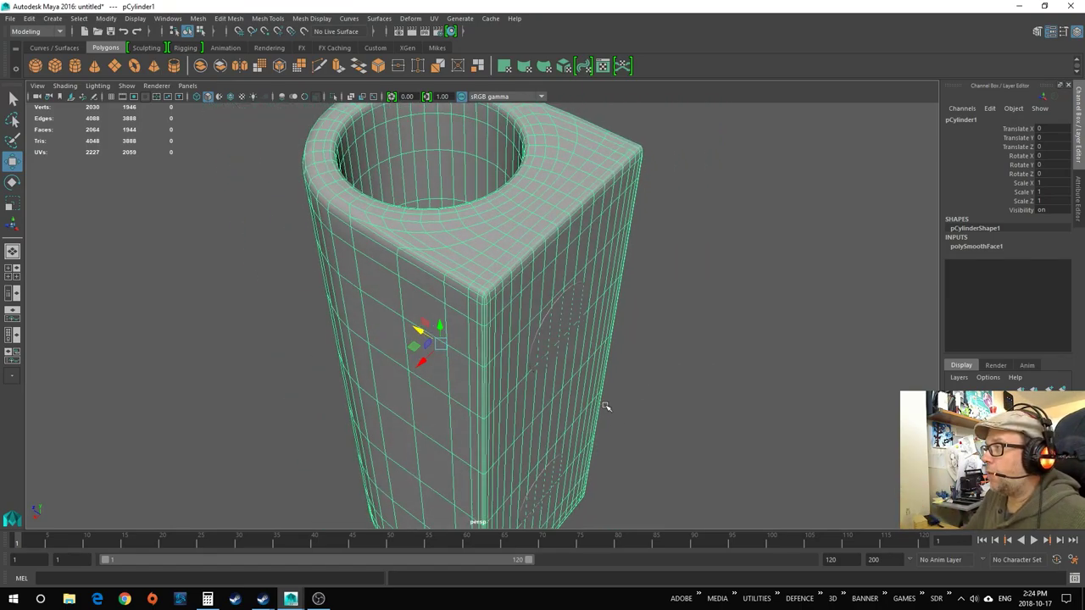
left_click(556, 306, "shift")
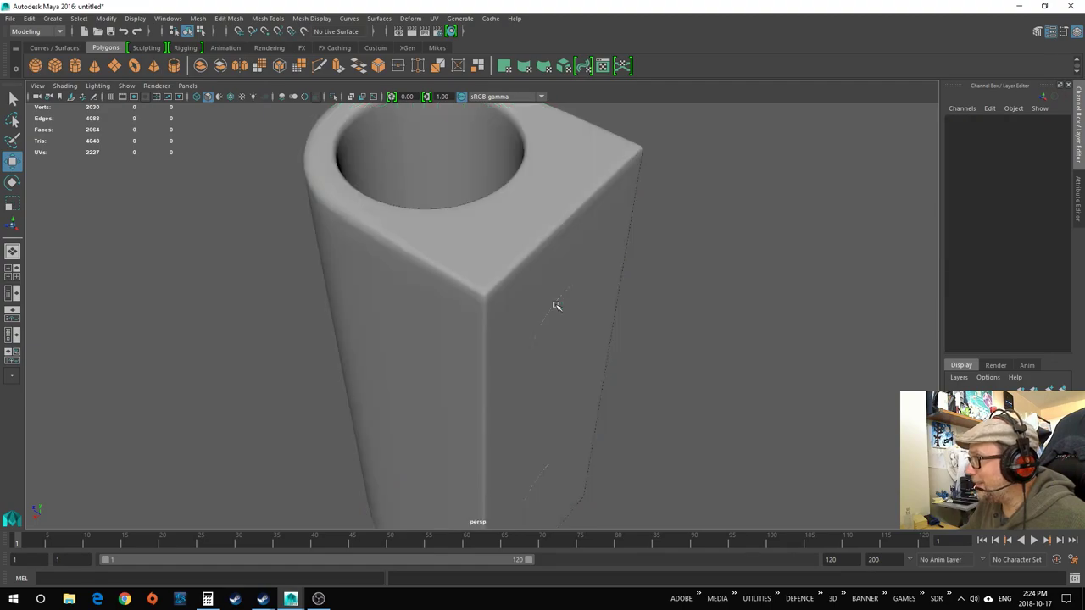
left_click(557, 312)
left_click(556, 312)
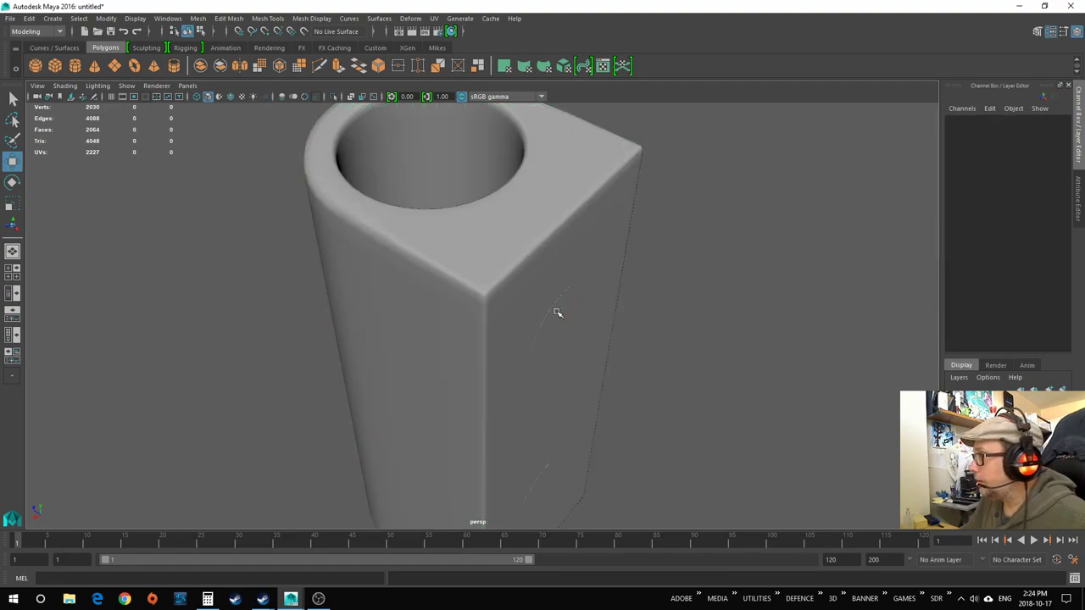
left_click(559, 324)
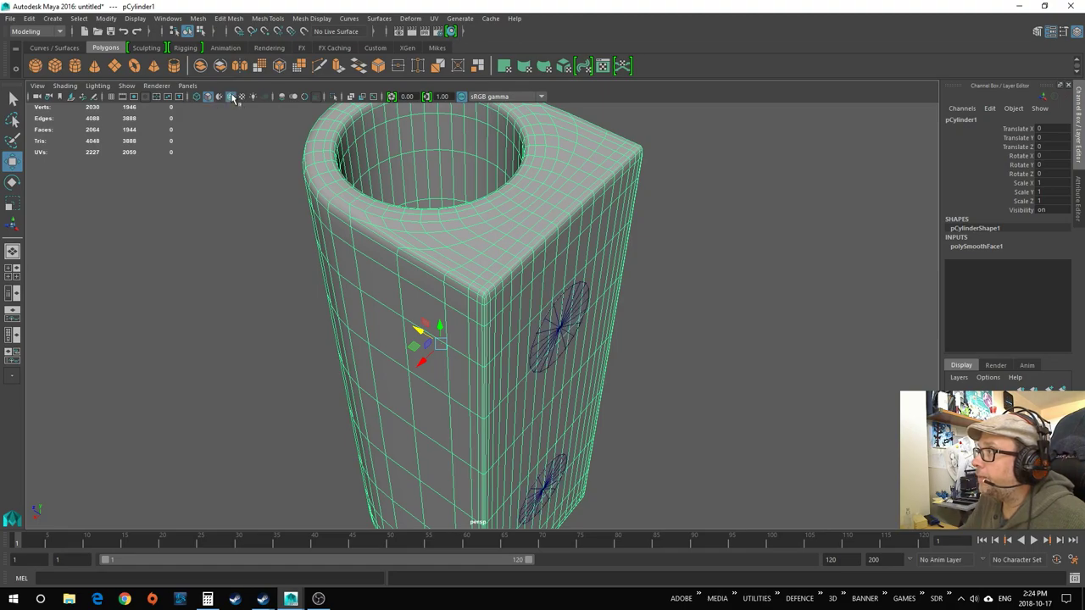
left_click(232, 98)
scroll(642, 357, "up", 5)
Subtract the upper disc from the container with a Boolean Difference to cut a round recess in its back.
left_click(660, 284, "shift")
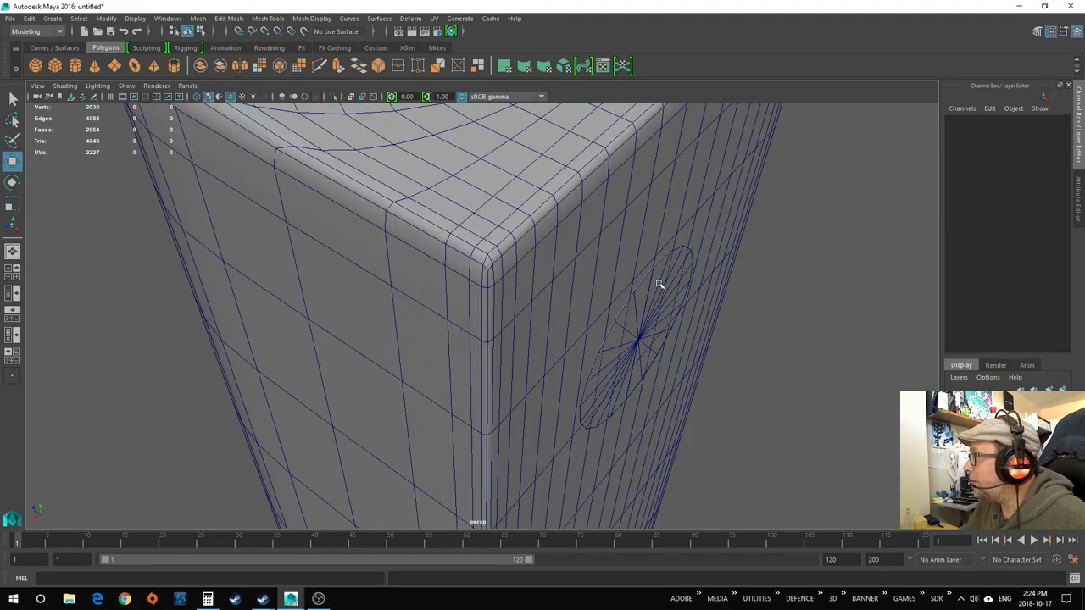
left_click(661, 290)
scroll(672, 324, "up", 4)
mouse_move(672, 326)
left_mouse_down("alt")
mouse_move(650, 310)
mouse_move(670, 328)
left_mouse_up("alt")
left_click(775, 332, "shift")
scroll(784, 337, "down", 5)
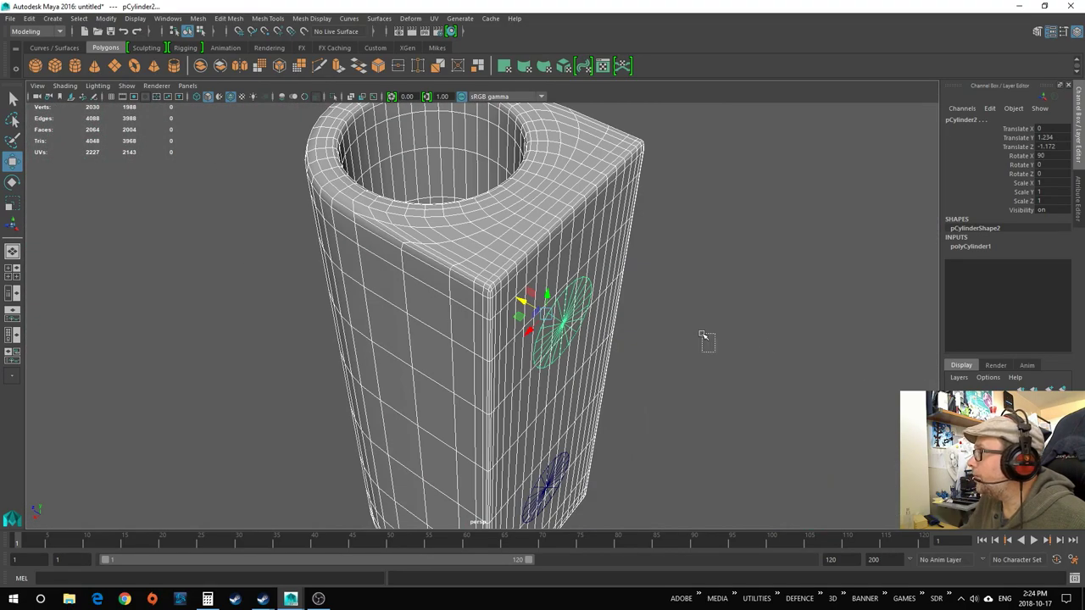
left_click(226, 20)
mouse_move(198, 19)
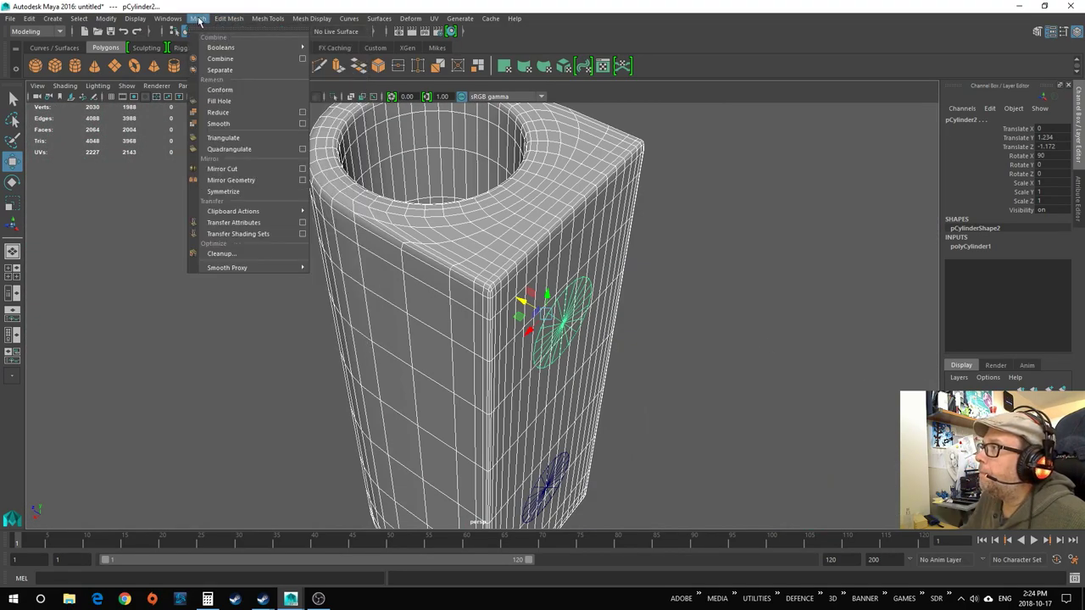
mouse_move(216, 51)
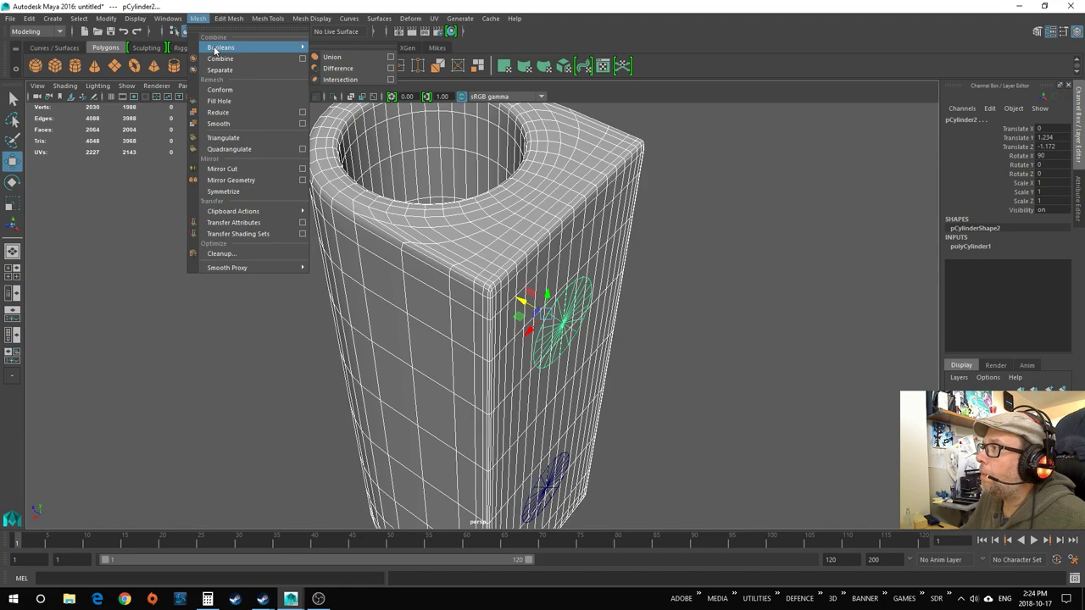
left_click(341, 69)
left_click(678, 322)
left_click_drag(681, 347, 649, 299, "alt")
left_click_drag(700, 345, 698, 363, "alt")
left_click_drag(658, 220, 554, 240, "alt")
left_click_drag(616, 293, 485, 295, "alt")
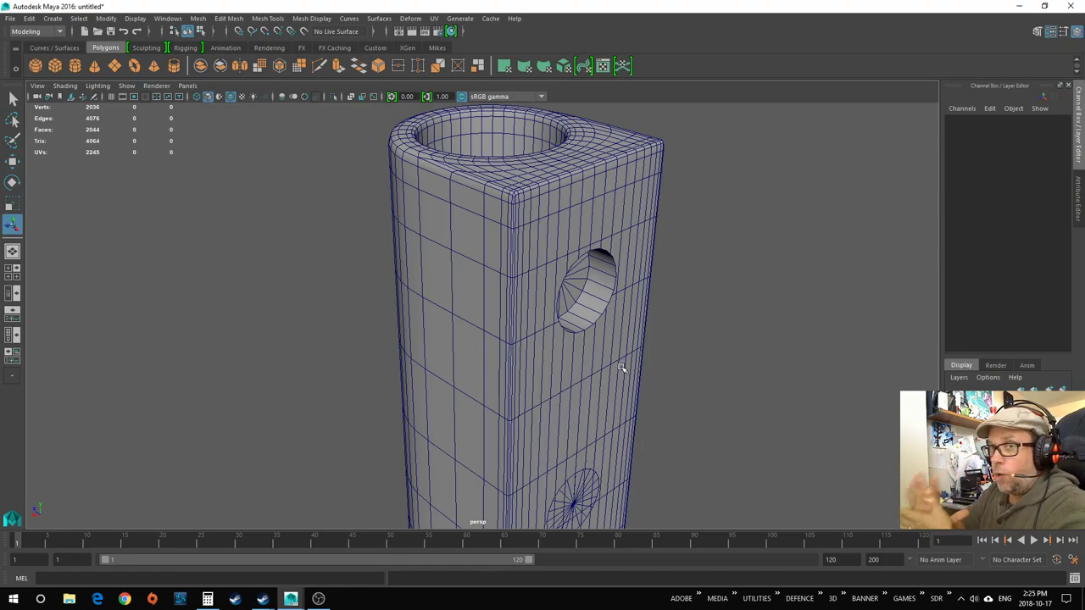
Cut the lower round recess by subtracting the remaining disc from the container with a Boolean Difference.
scroll(679, 421, "down", 3)
left_click_drag(665, 418, 620, 417, "alt")
left_click(535, 447)
left_click_drag(605, 466, 650, 387, "alt")
scroll(657, 389, "up", 3)
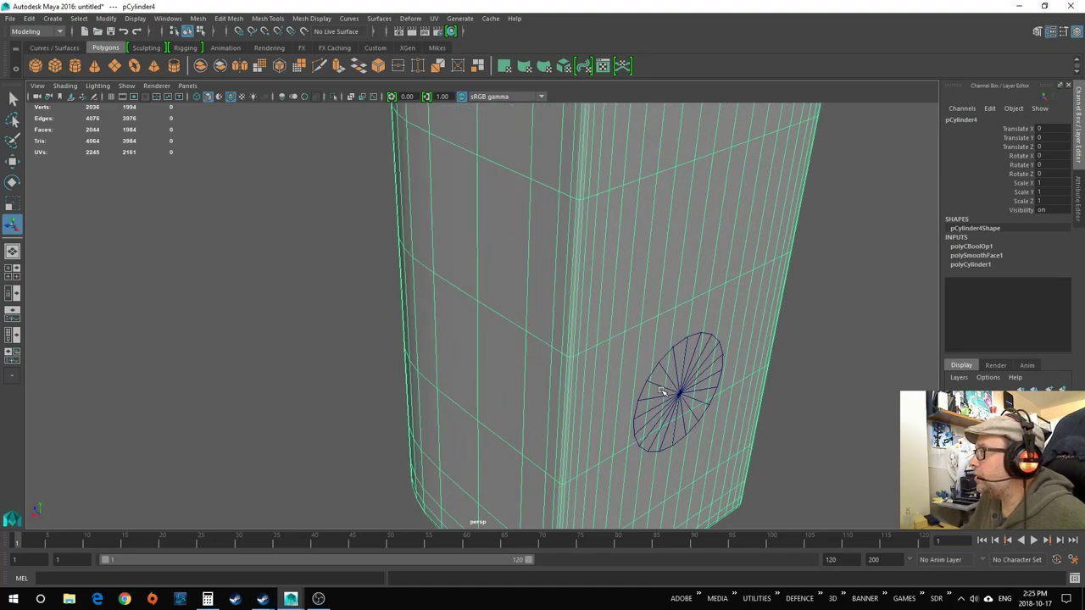
scroll(638, 382, "up", 10)
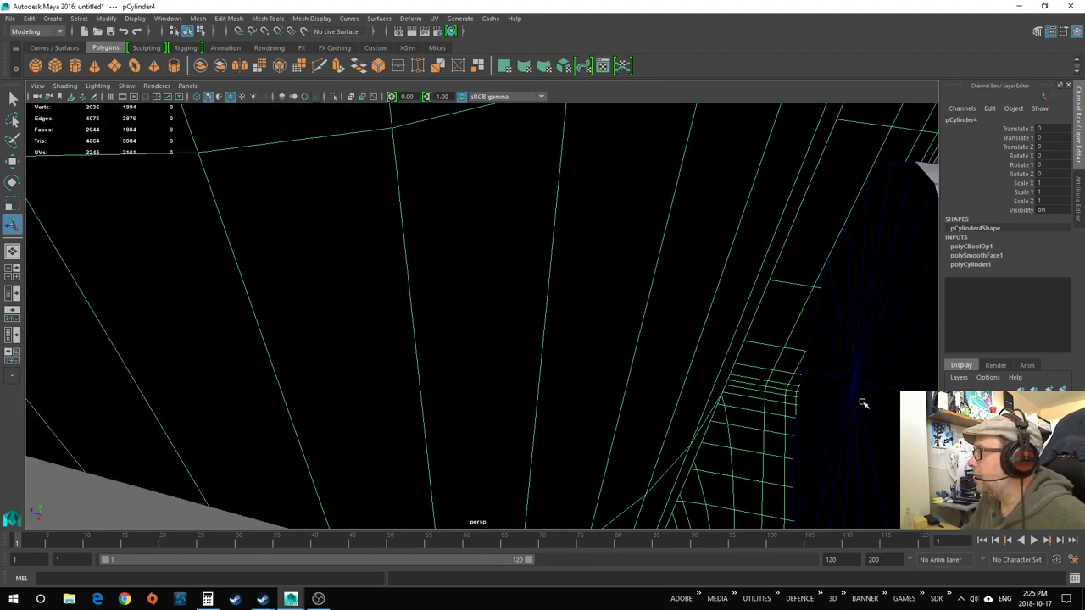
left_click(863, 404)
scroll(869, 424, "down", 10)
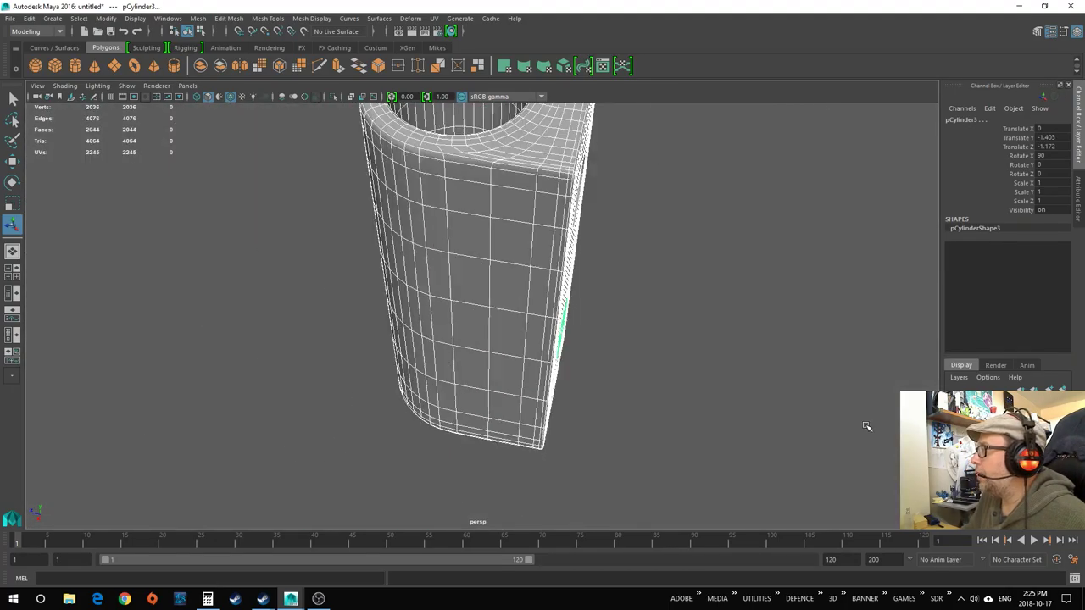
left_click_drag(699, 437, 685, 440, "alt")
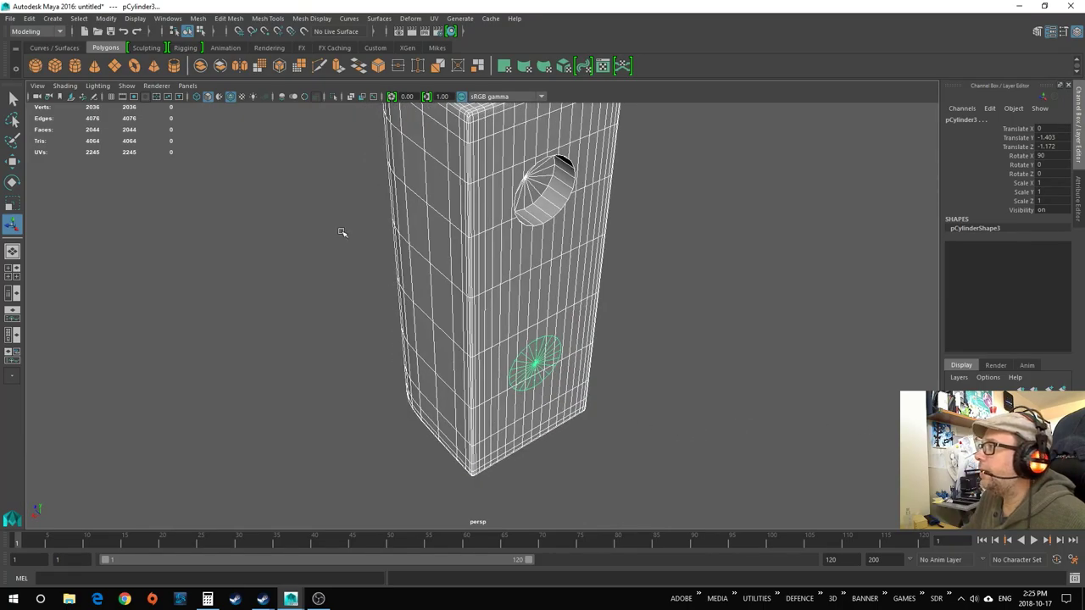
left_click(197, 18)
mouse_move(235, 52)
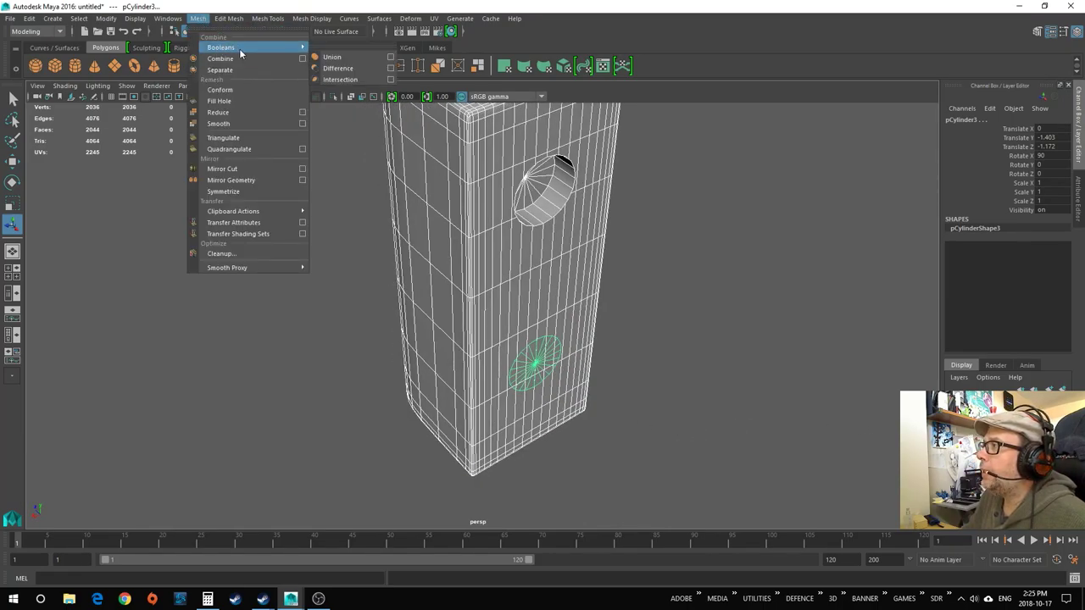
left_click(338, 67)
left_click(702, 416)
left_click_drag(703, 417, 635, 395, "alt")
left_click_drag(556, 339, 745, 404, "alt")
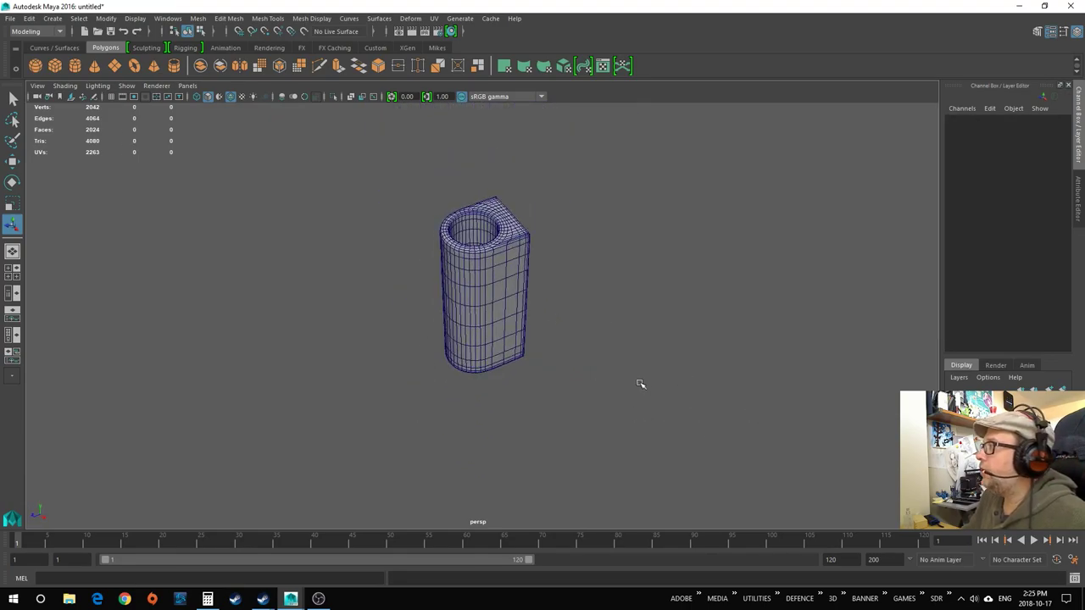
Delete the construction history of the container.
scroll(640, 384, "up", 3)
left_click(491, 332)
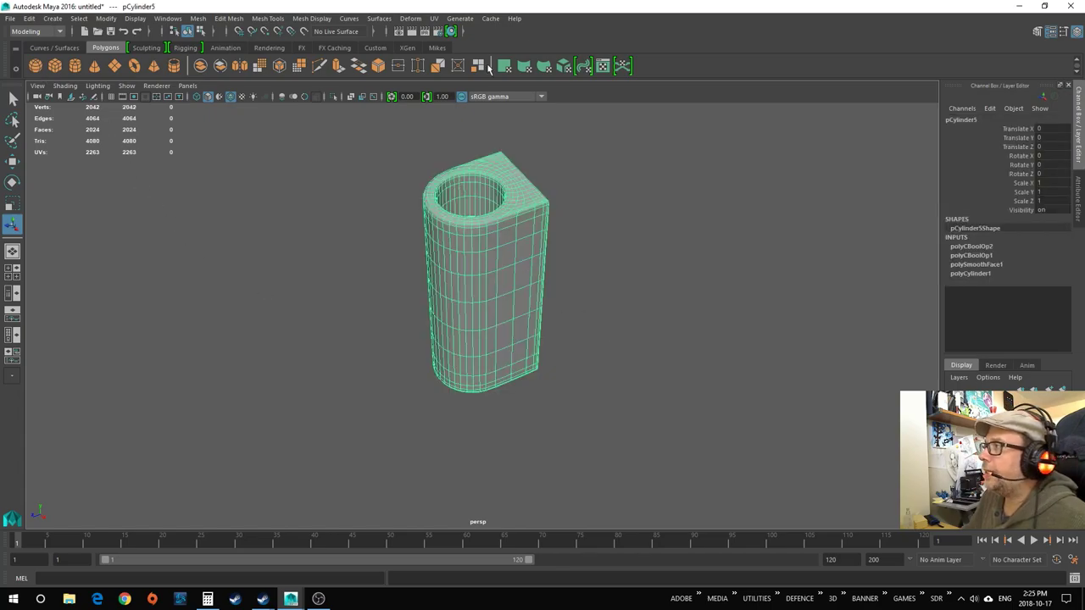
left_click(437, 47)
left_click(35, 65)
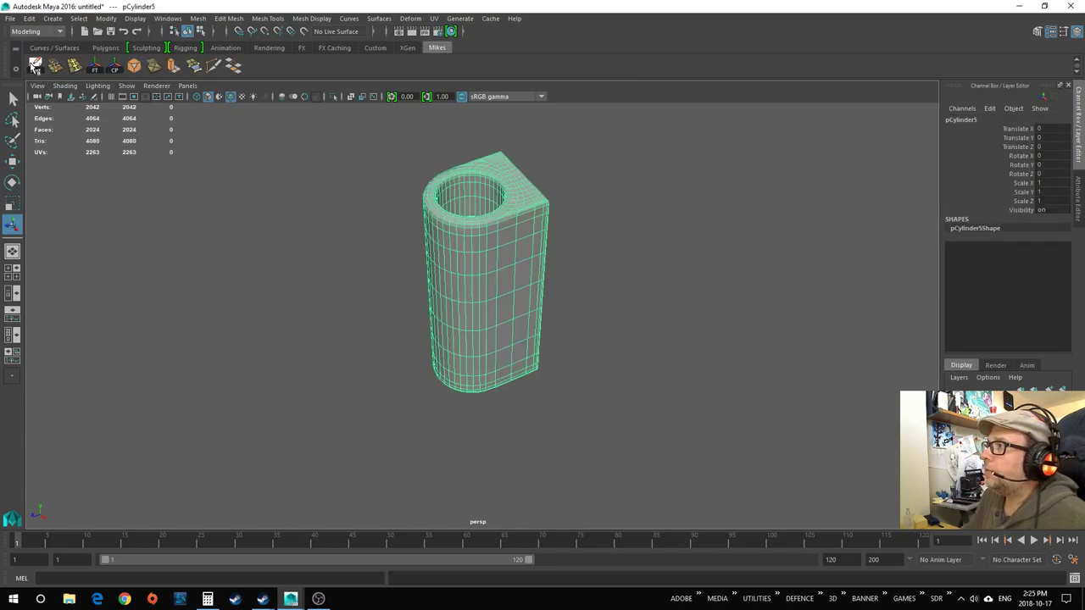
Inspect the finished container from several angles and leave it selected.
left_click(763, 366)
middle_click_drag(738, 407, 722, 425, "alt")
left_click_drag(722, 425, 580, 386, "alt")
scroll(583, 383, "up", 5)
scroll(583, 404, "down", 4)
left_click(467, 329)
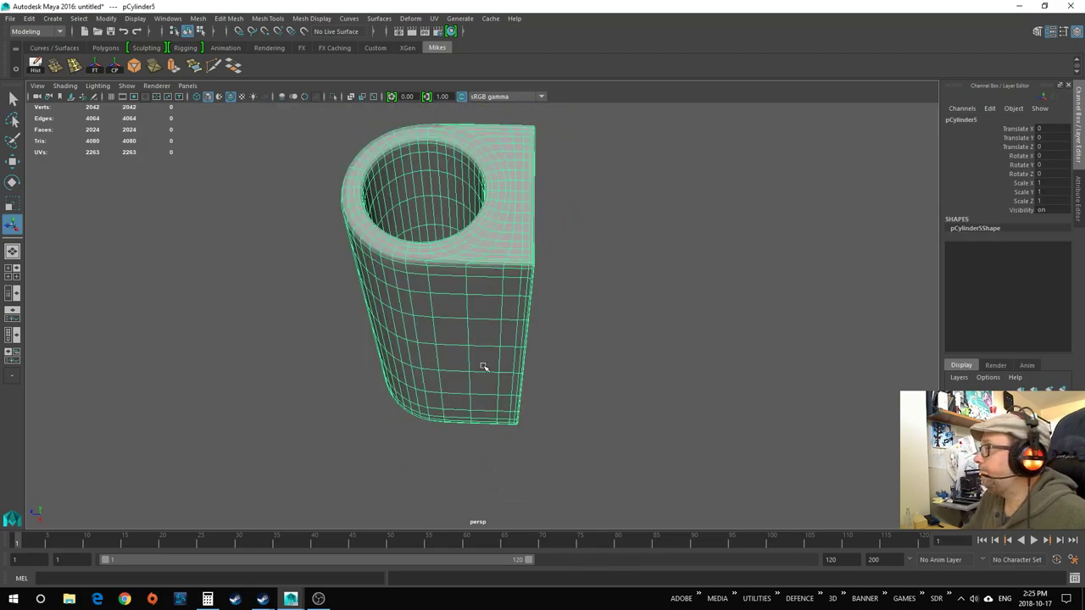
left_click_drag(321, 345, 433, 358, "alt")
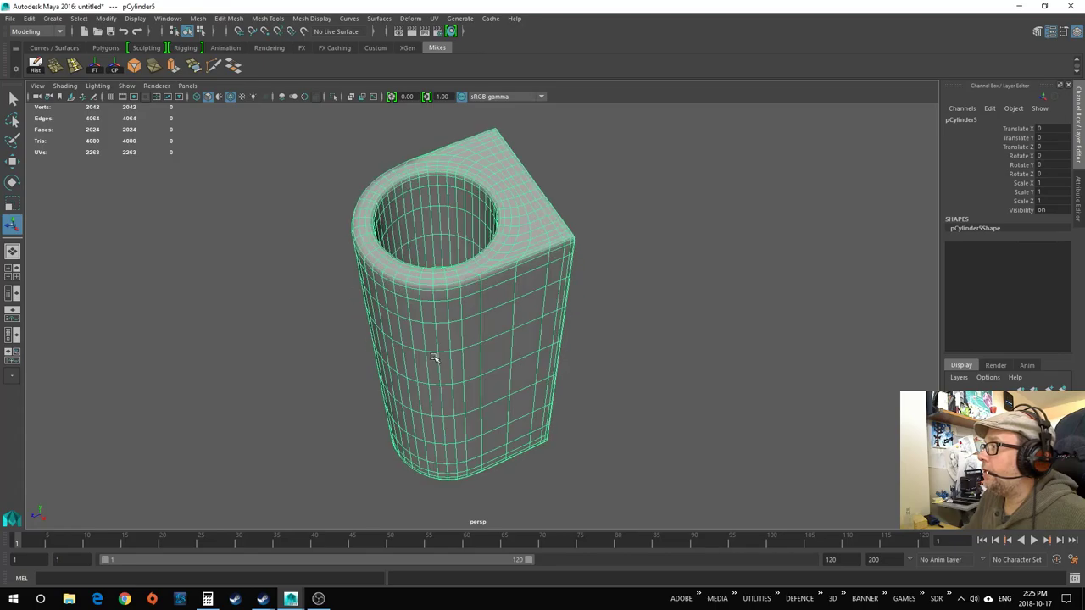
Look through the list of plug-ins in the Plug-in Manager, then close it.
left_click(168, 18)
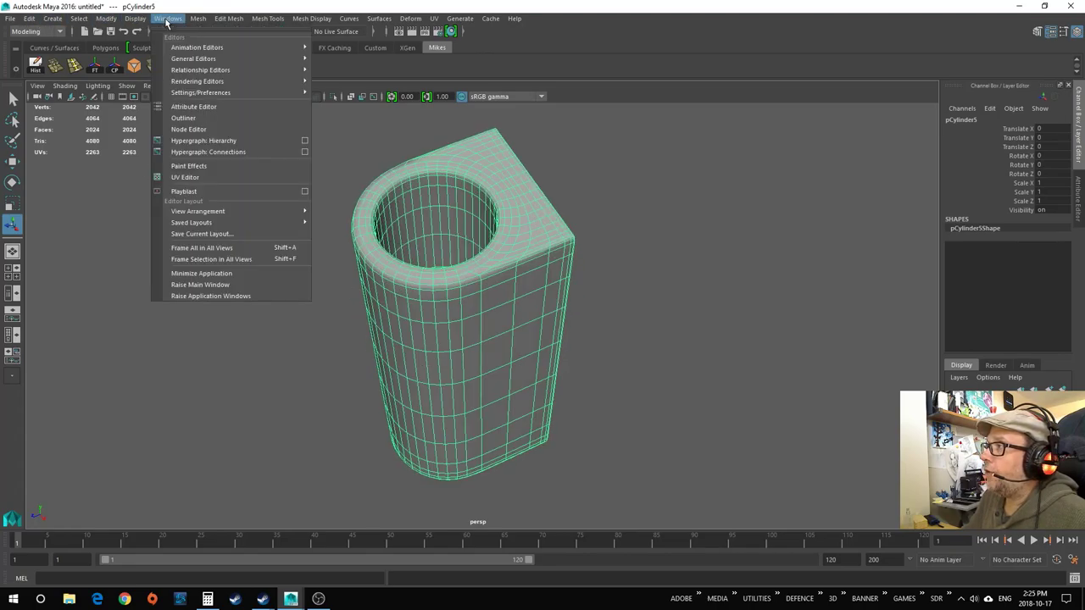
mouse_move(212, 95)
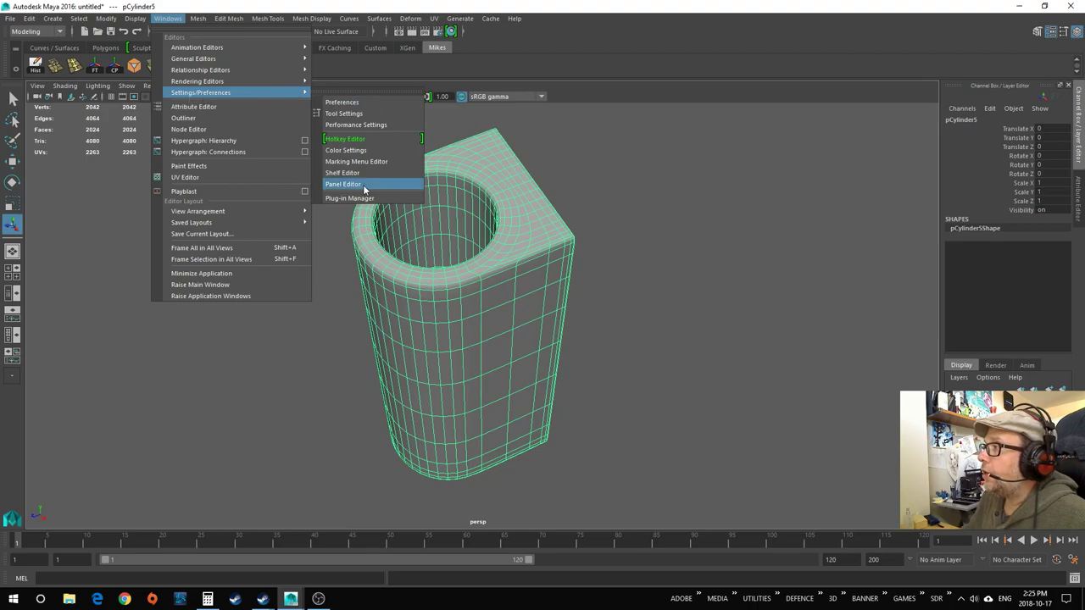
left_click(349, 198)
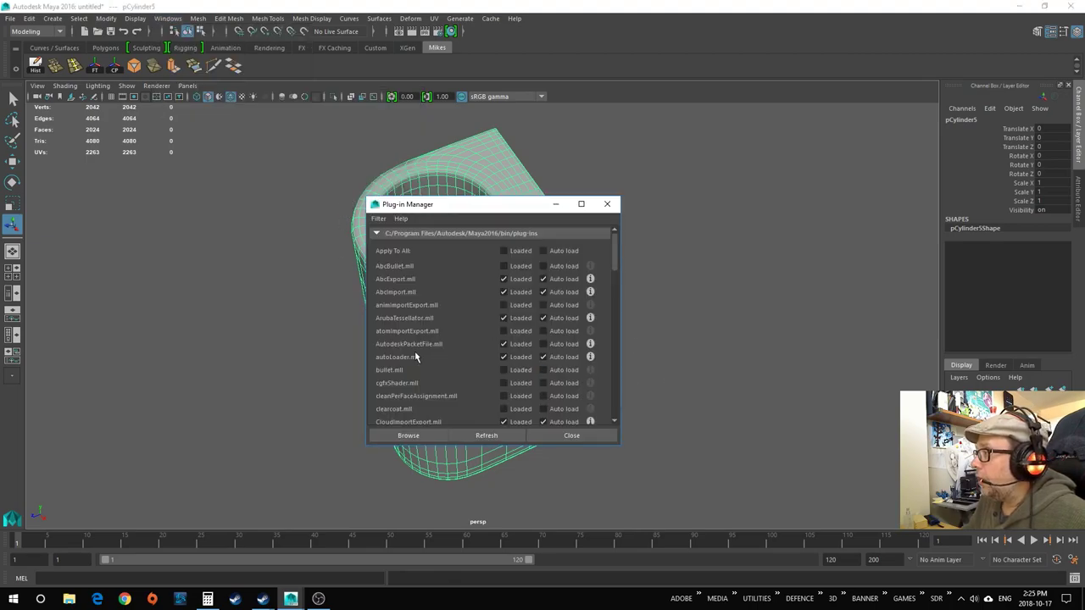
scroll(414, 351, "down", 5)
scroll(414, 351, "down", 10)
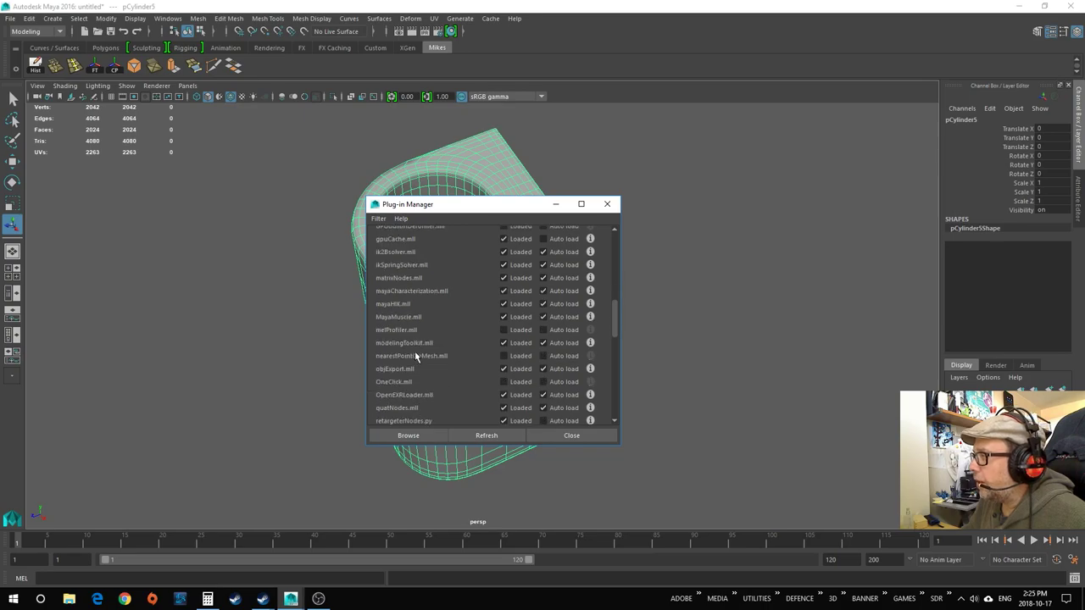
scroll(415, 355, "down", 2)
scroll(415, 355, "up", 6)
scroll(415, 357, "up", 8)
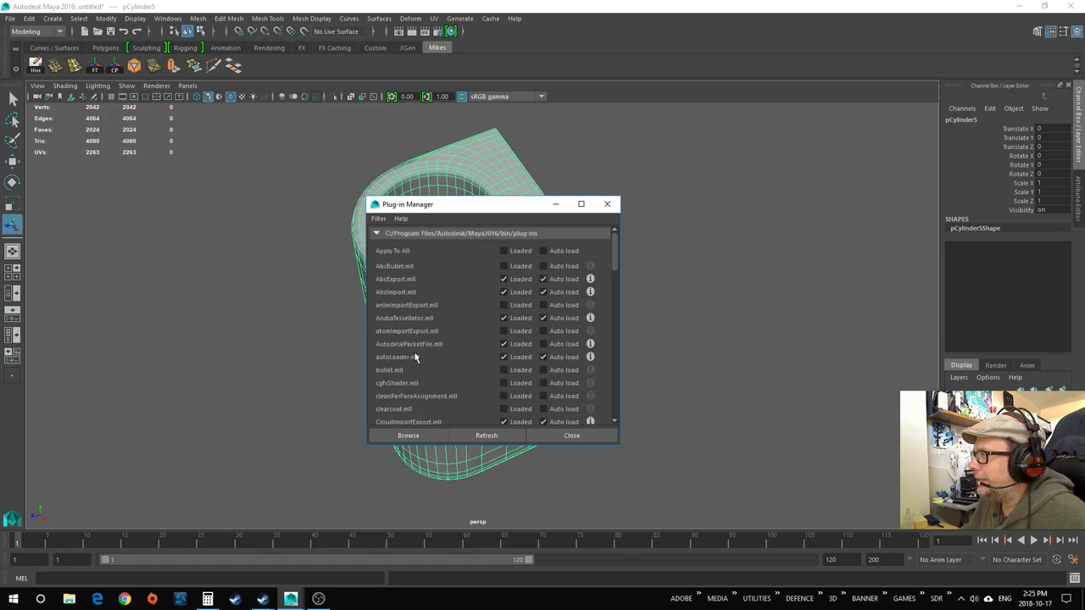
left_click(571, 435)
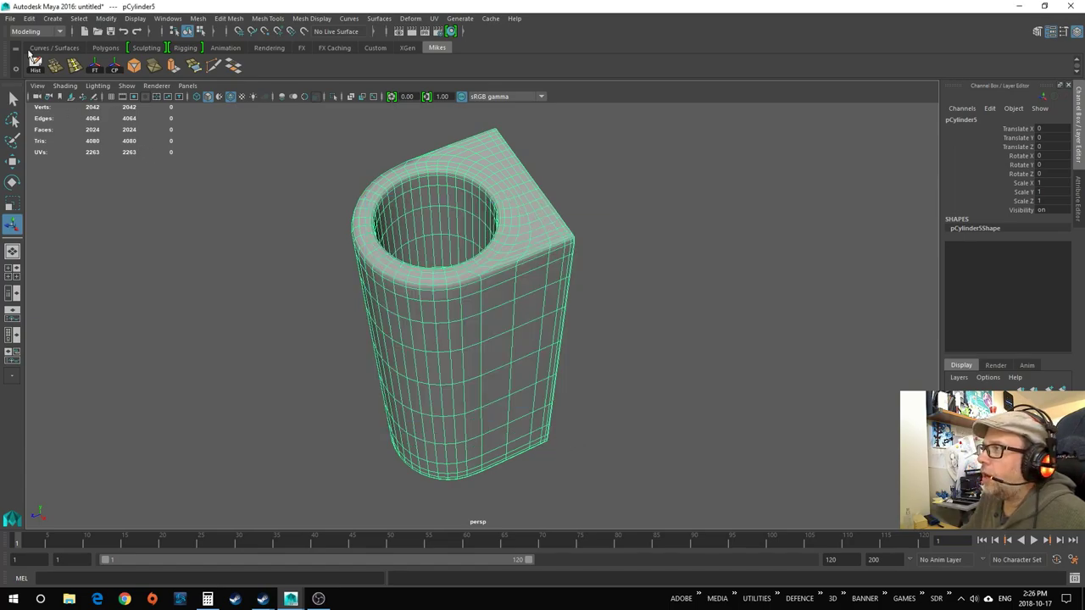
Open the Export Selection options for the selected container.
left_click_drag(654, 395, 572, 372, "alt")
left_click(10, 18)
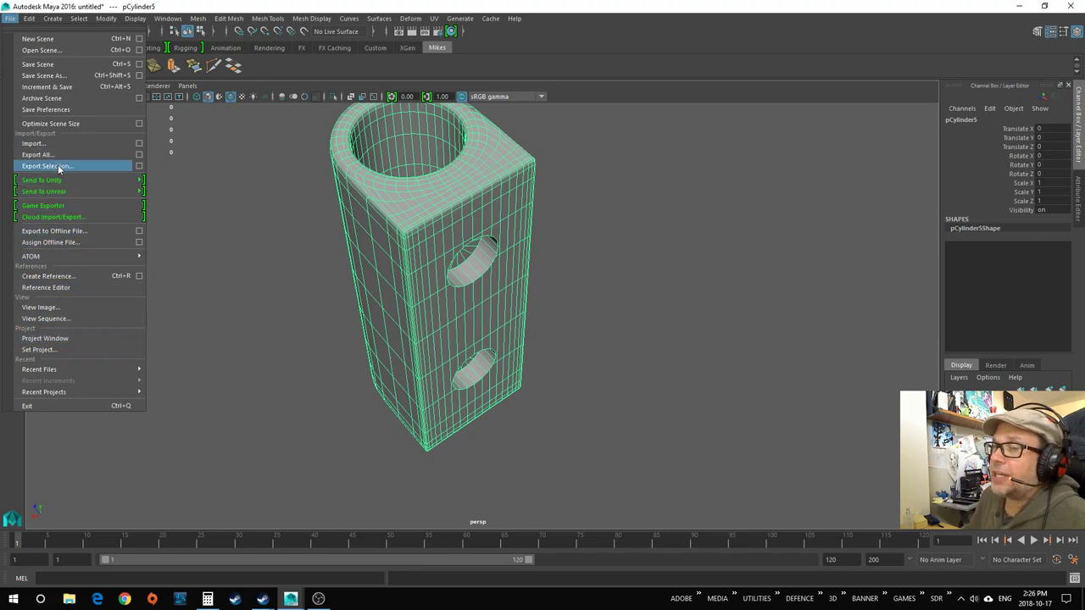
left_click(139, 166)
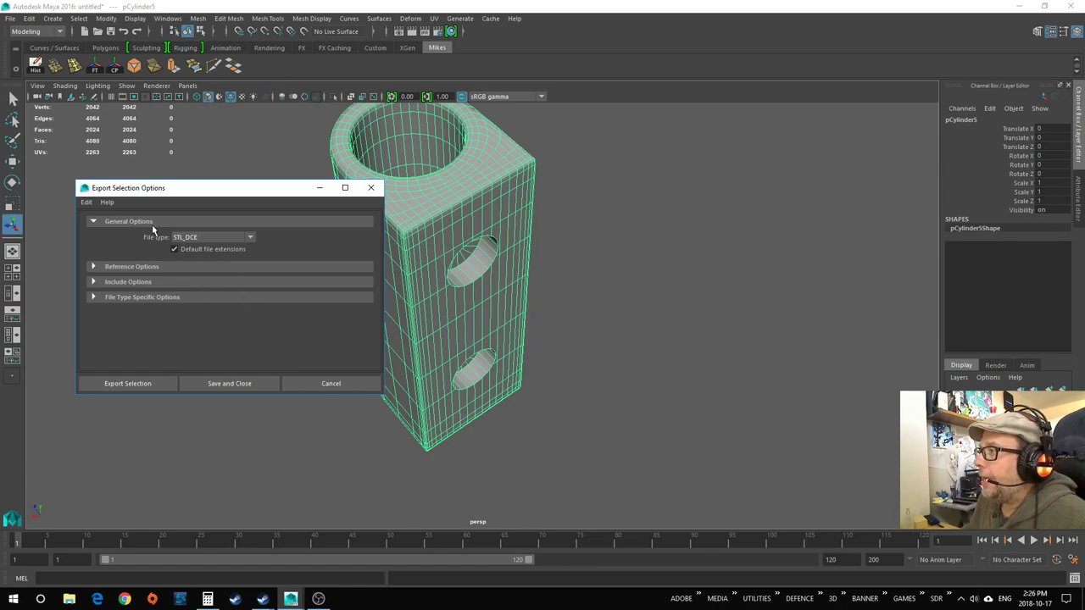